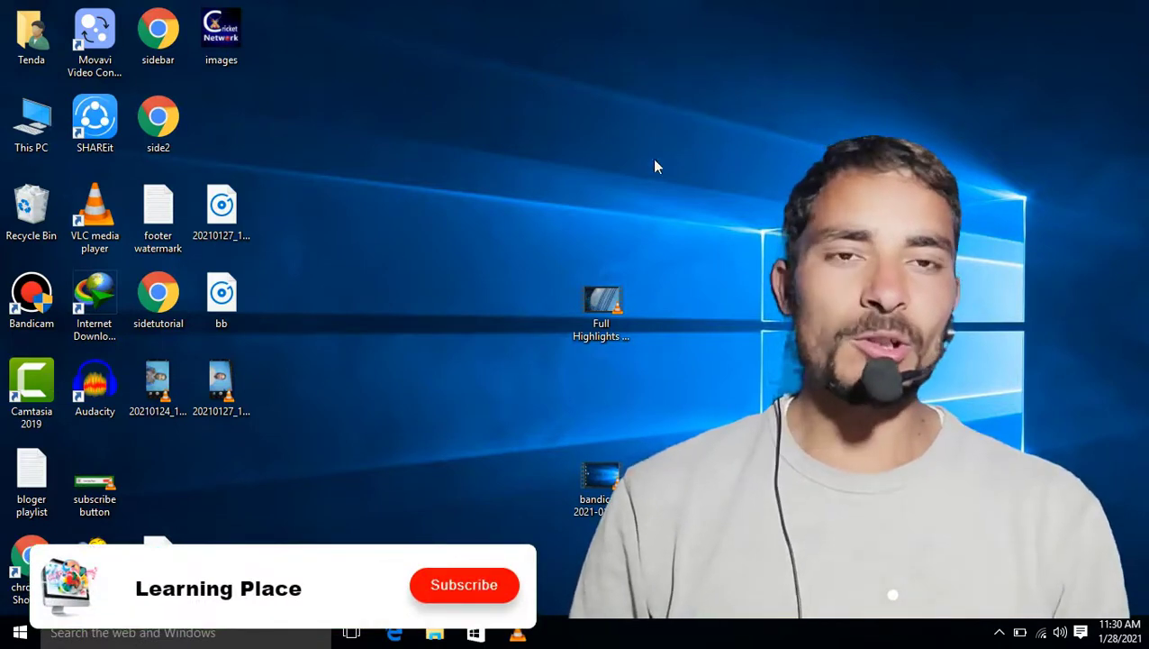
Review the list of Blogger topics in the bloger playlist text file on the desktop, then close it.
{"action": "double_click", "coordinate": [28, 498]}
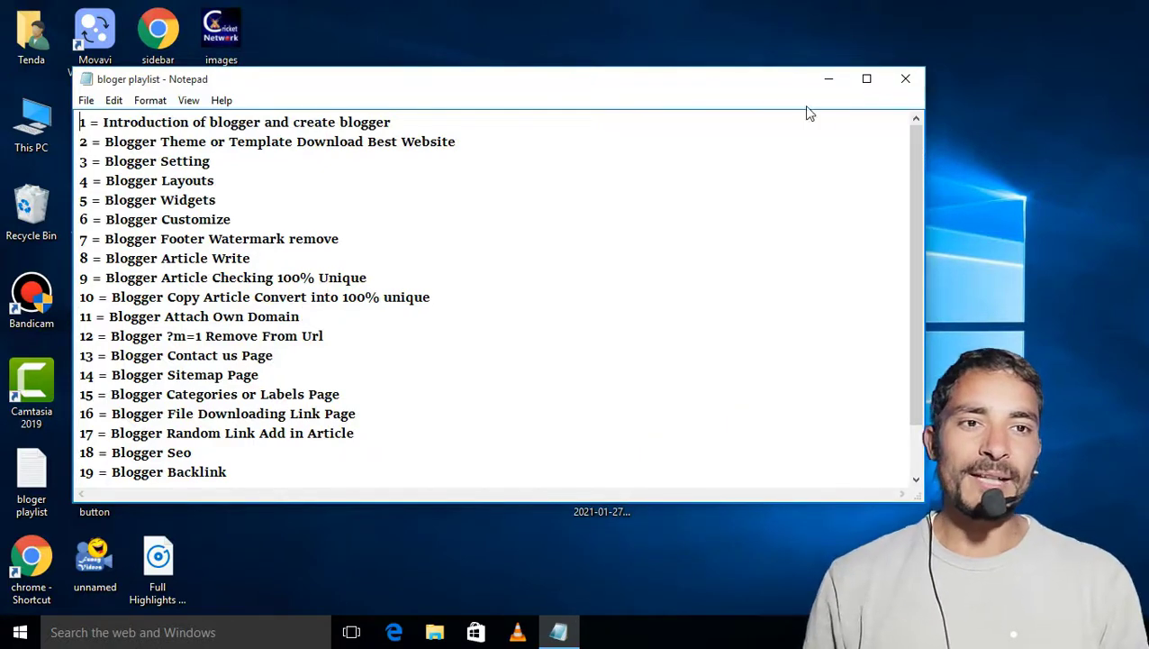
{"action": "left_click", "coordinate": [905, 79]}
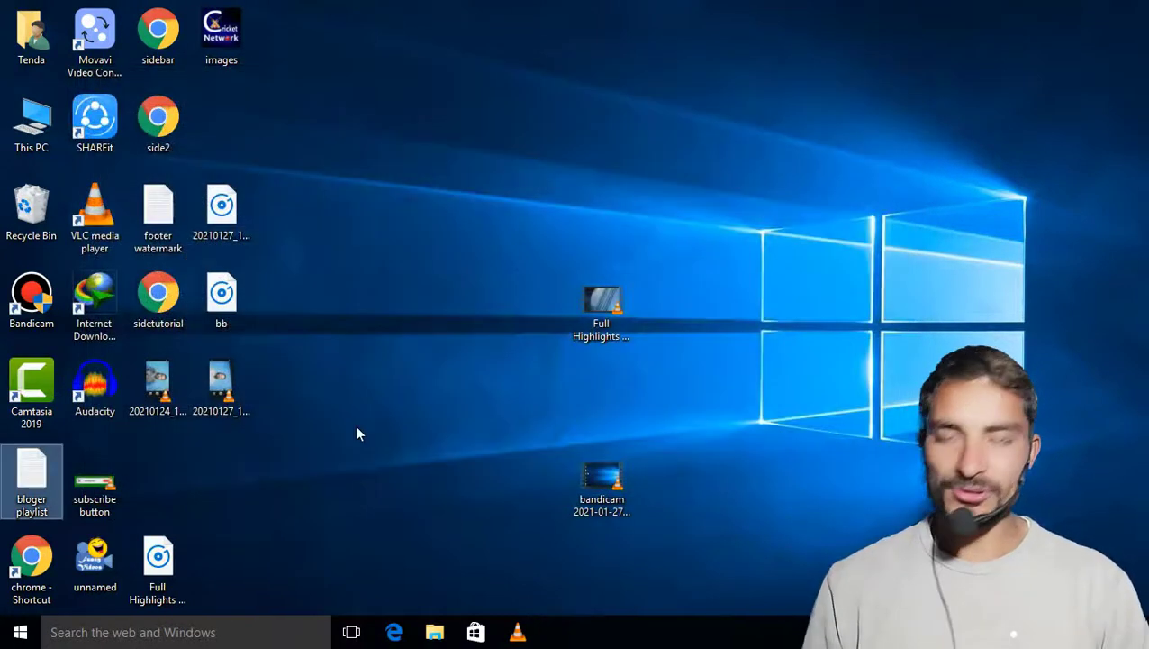
Launch Chrome and open blogger.com.
{"action": "key", "text": "super"}
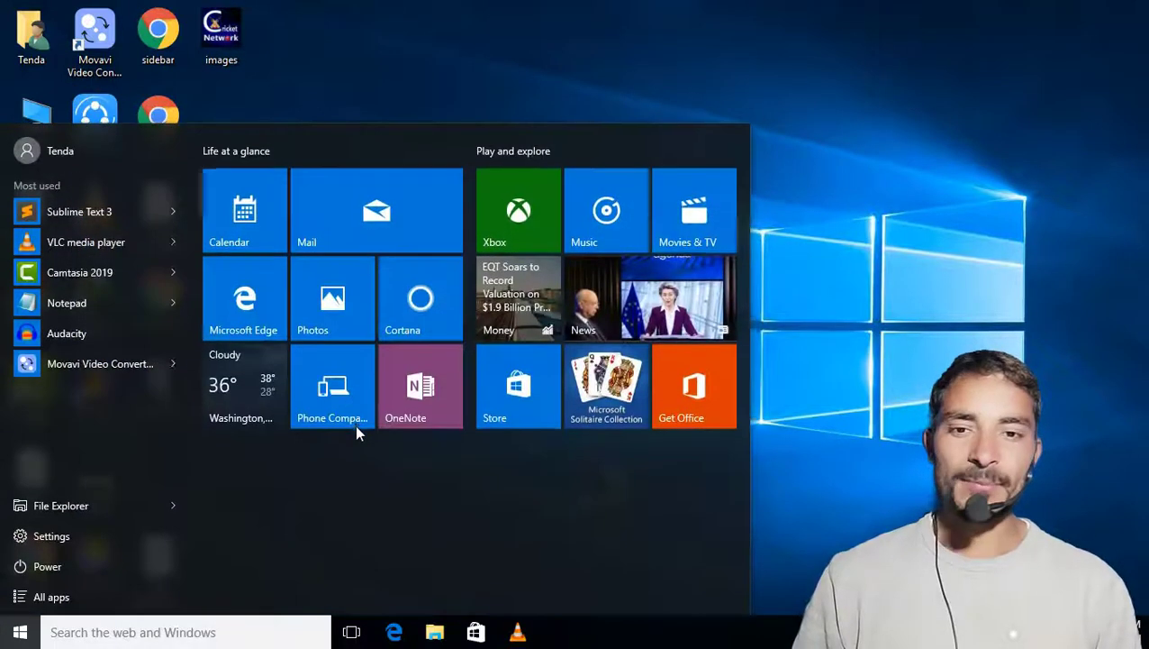
{"action": "type", "text": "cje"}
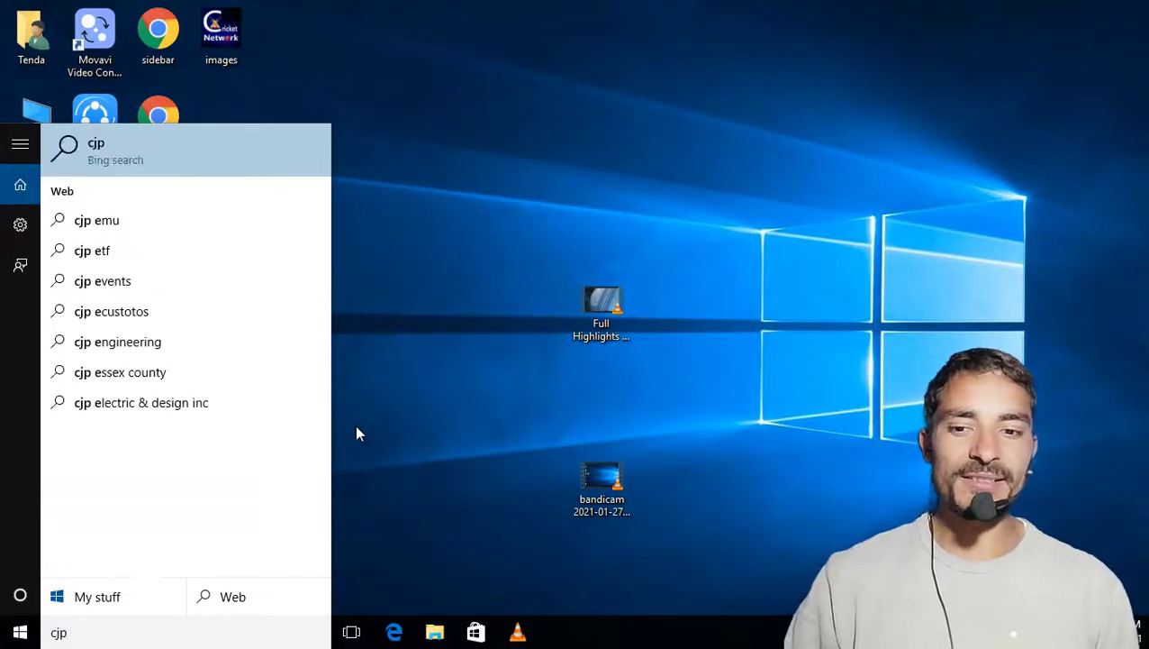
{"action": "key", "text": "BackSpace"}
{"action": "key", "text": "BackSpace"}
{"action": "type", "text": "hrom"}
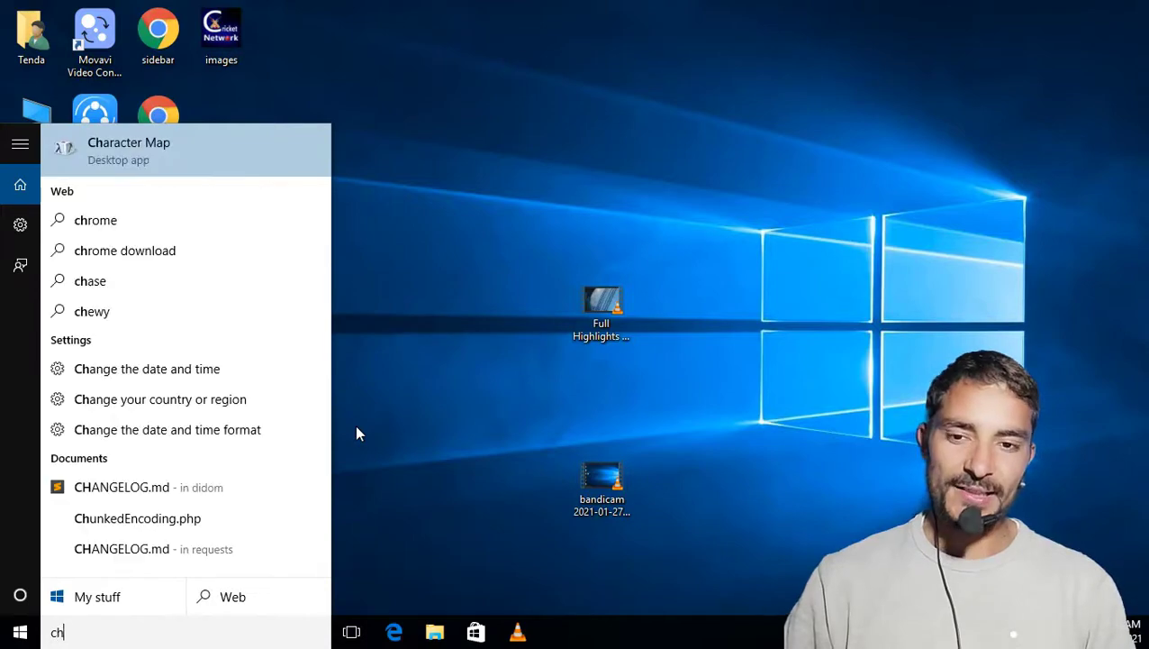
{"action": "type", "text": "e"}
{"action": "key", "text": "Return"}
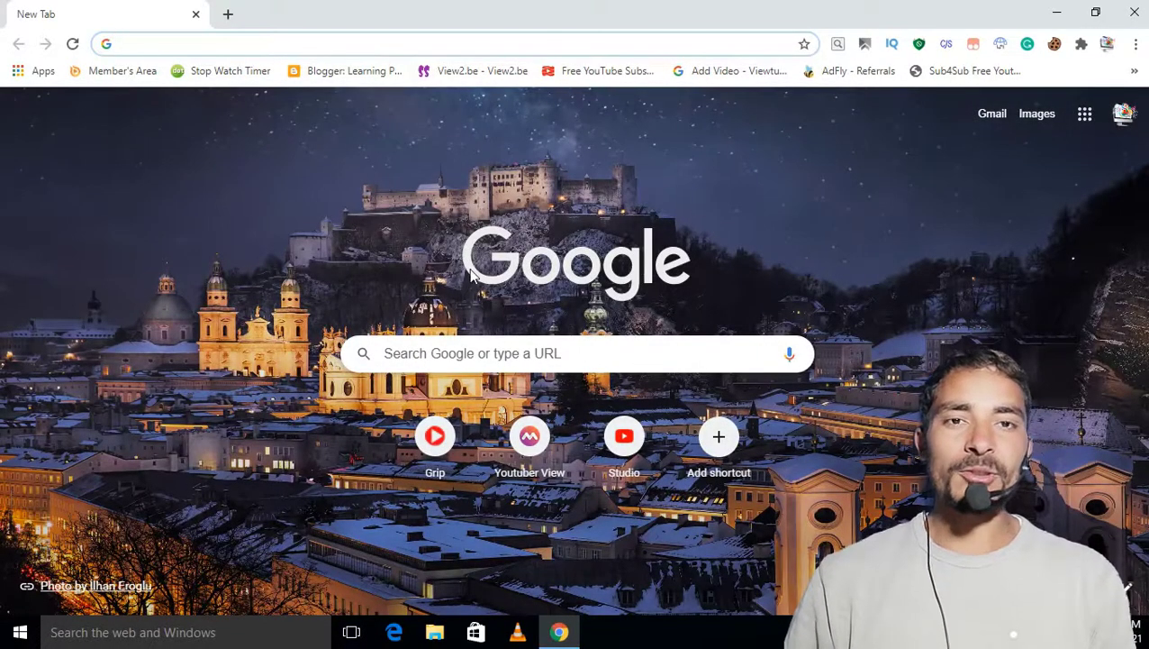
{"action": "type", "text": "b"}
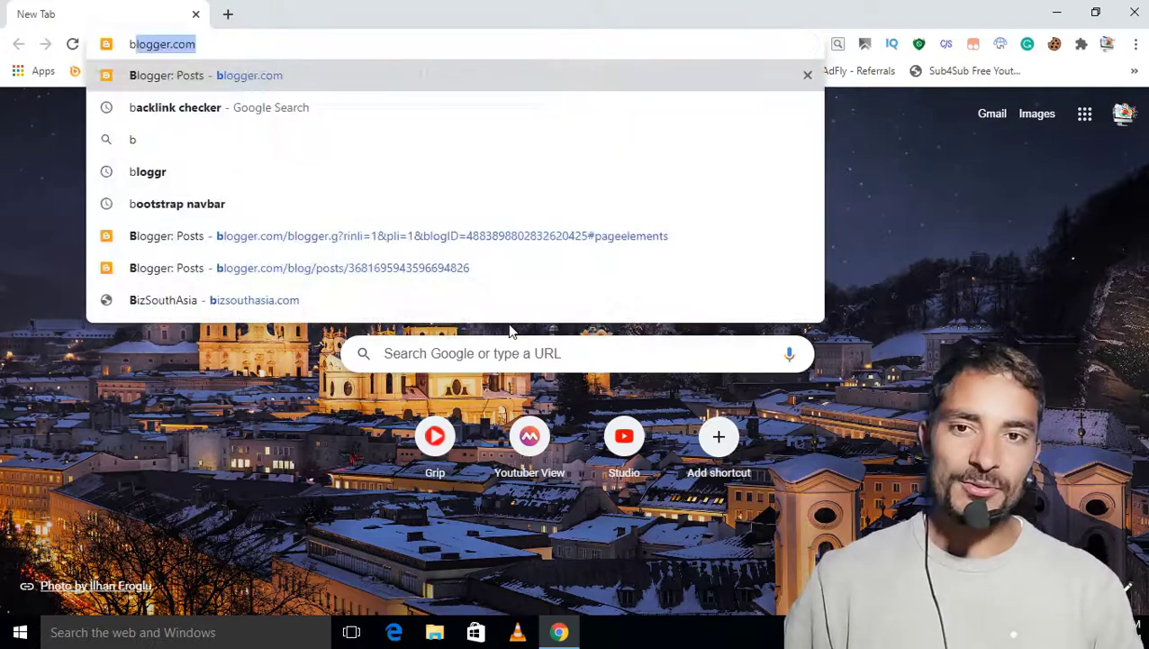
{"action": "key", "text": "Return"}
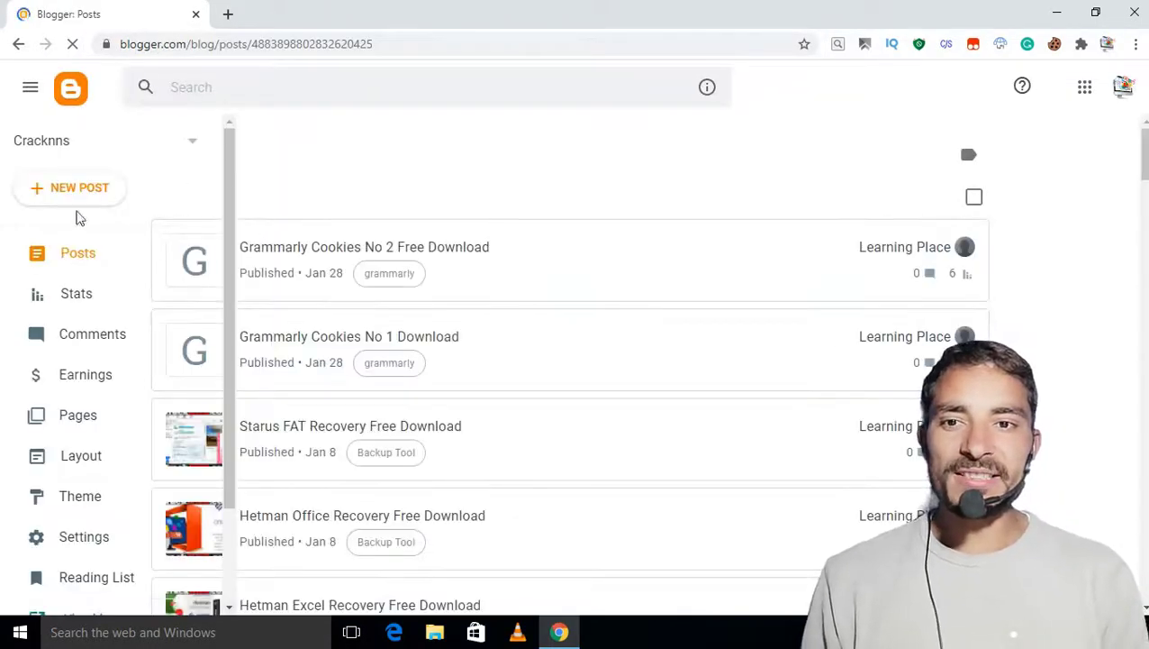
Switch to the Learning Blogger blog and open its settings.
{"action": "left_click", "coordinate": [128, 139]}
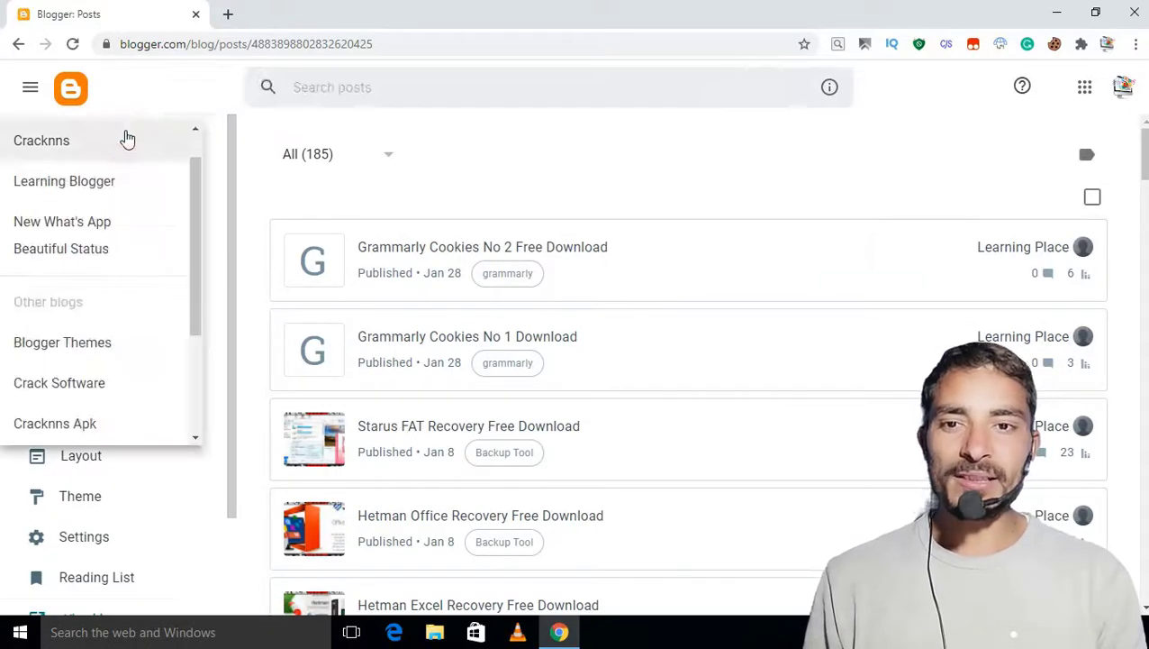
{"action": "left_click", "coordinate": [95, 190]}
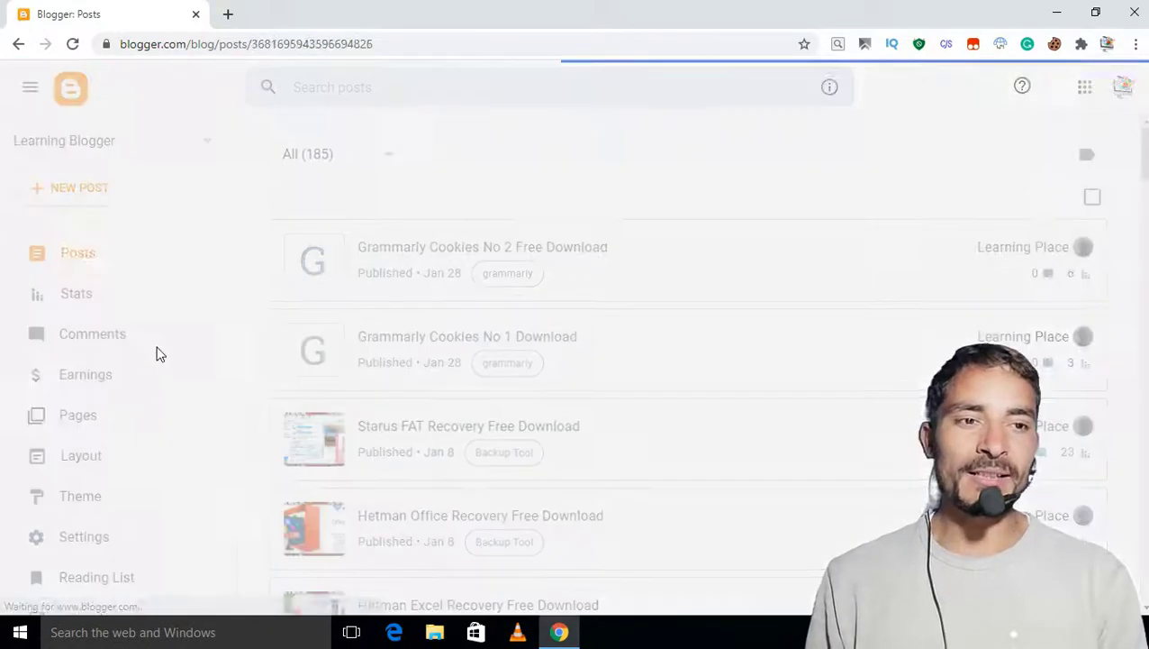
{"action": "scroll", "coordinate": [154, 354], "scroll_direction": "down", "scroll_amount": 2}
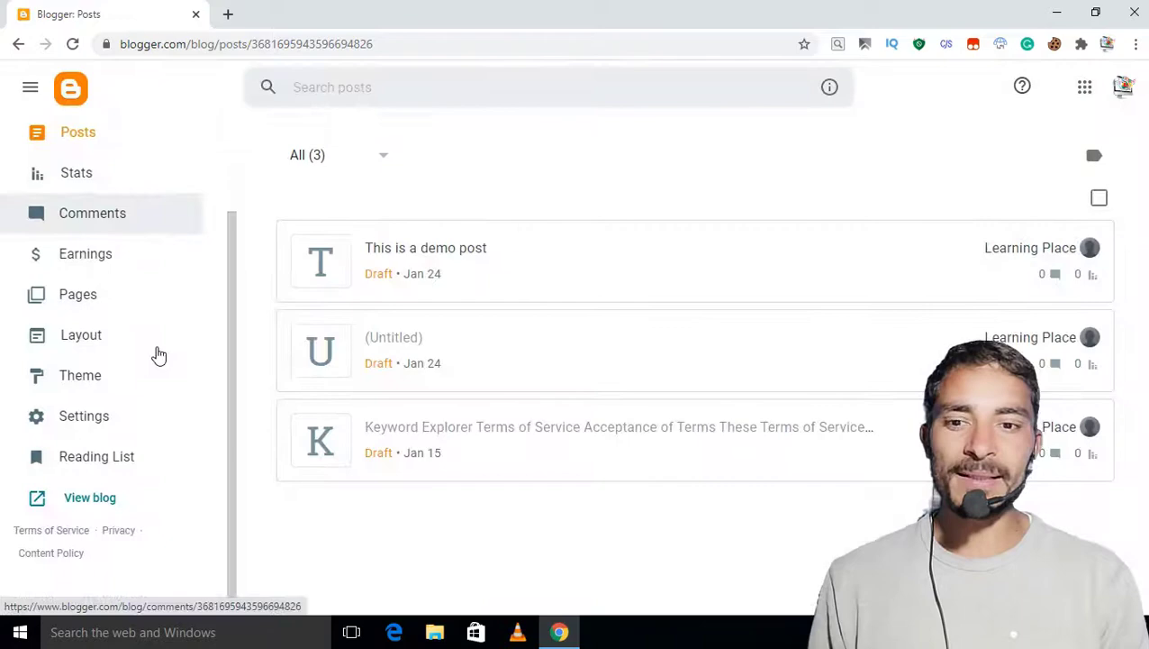
{"action": "left_click", "coordinate": [106, 416]}
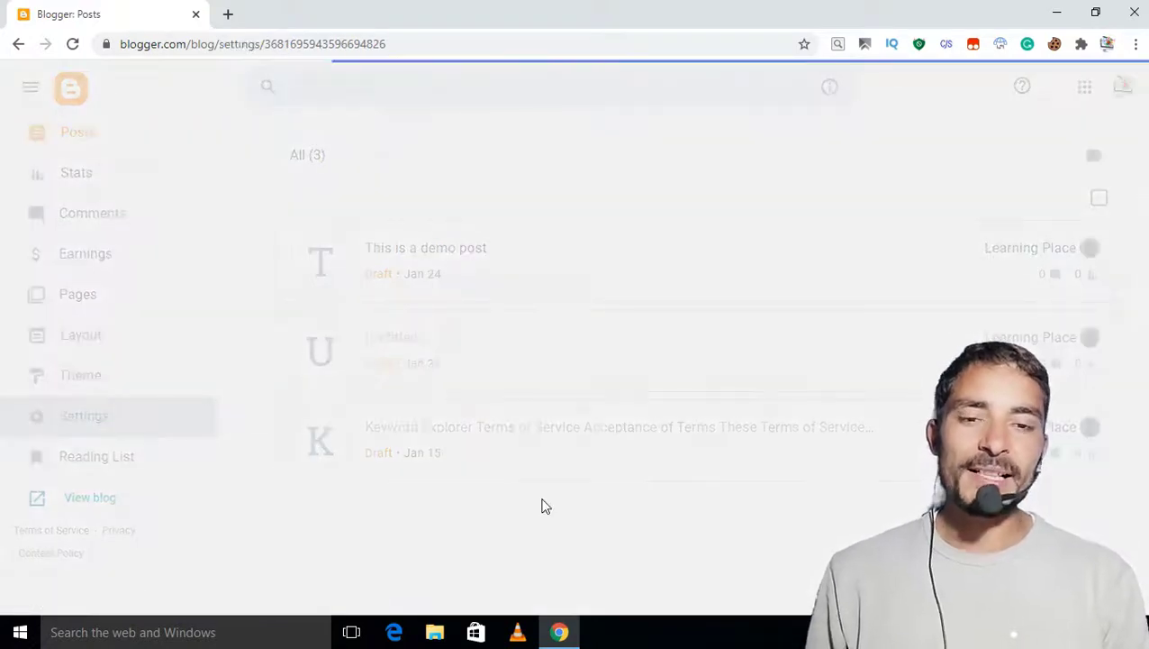
View the blog address in the Publishing settings and cancel without changing it.
{"action": "scroll", "coordinate": [544, 506], "scroll_direction": "down", "scroll_amount": 2}
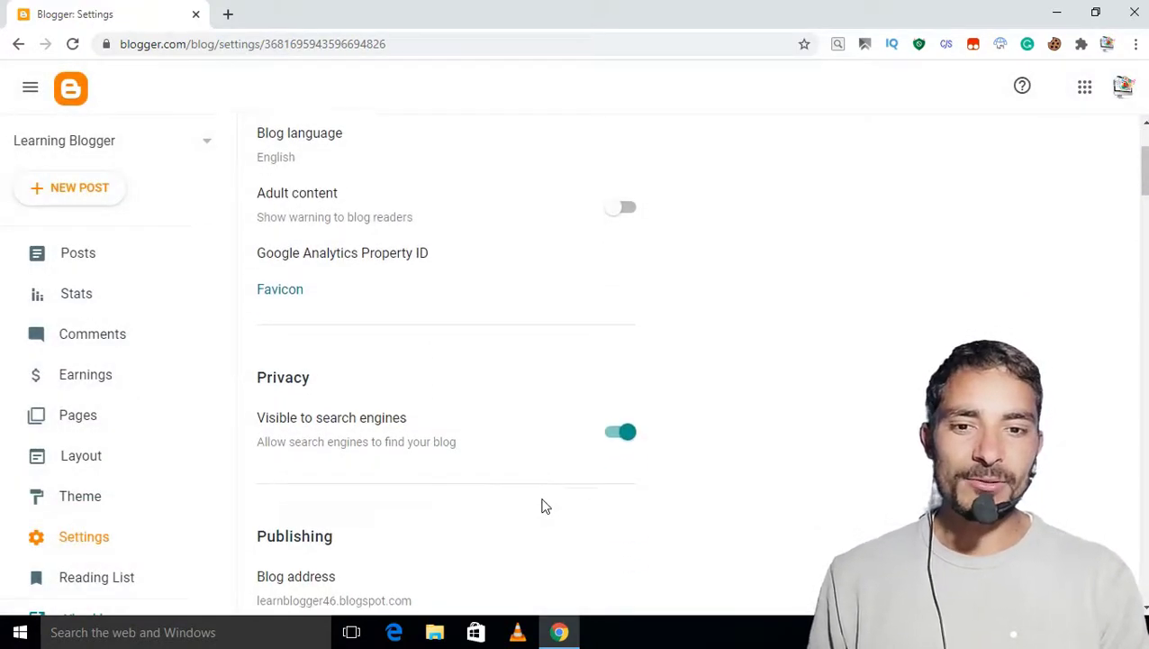
{"action": "scroll", "coordinate": [544, 507], "scroll_direction": "down", "scroll_amount": 3}
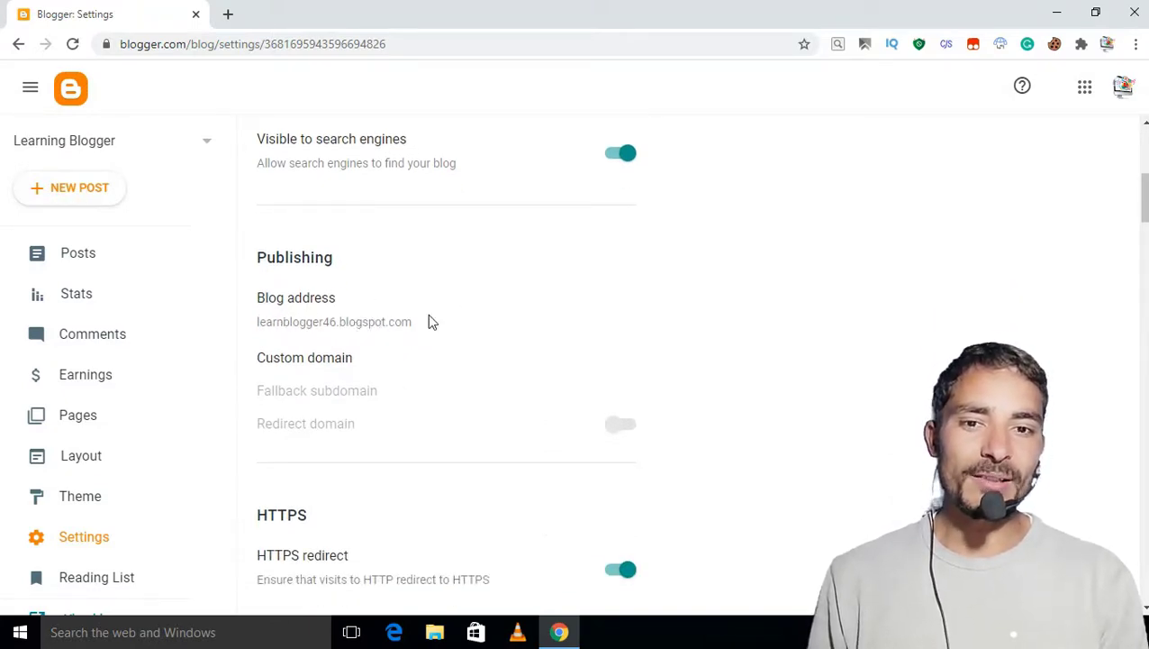
{"action": "left_click", "coordinate": [377, 320]}
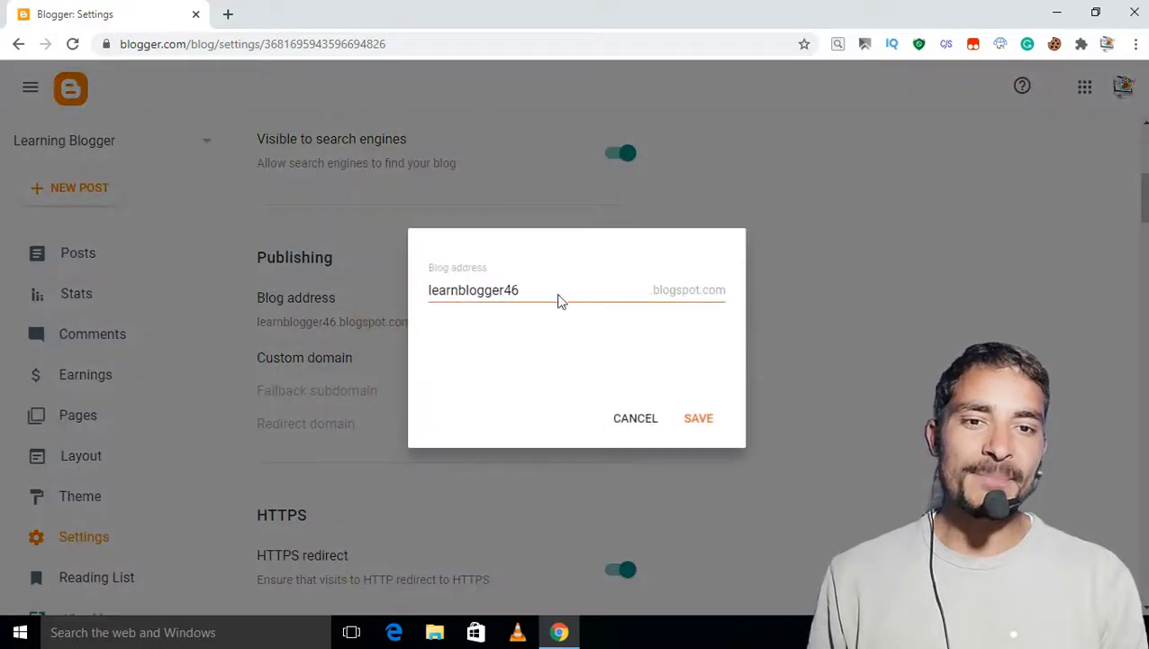
{"action": "left_click", "coordinate": [635, 417]}
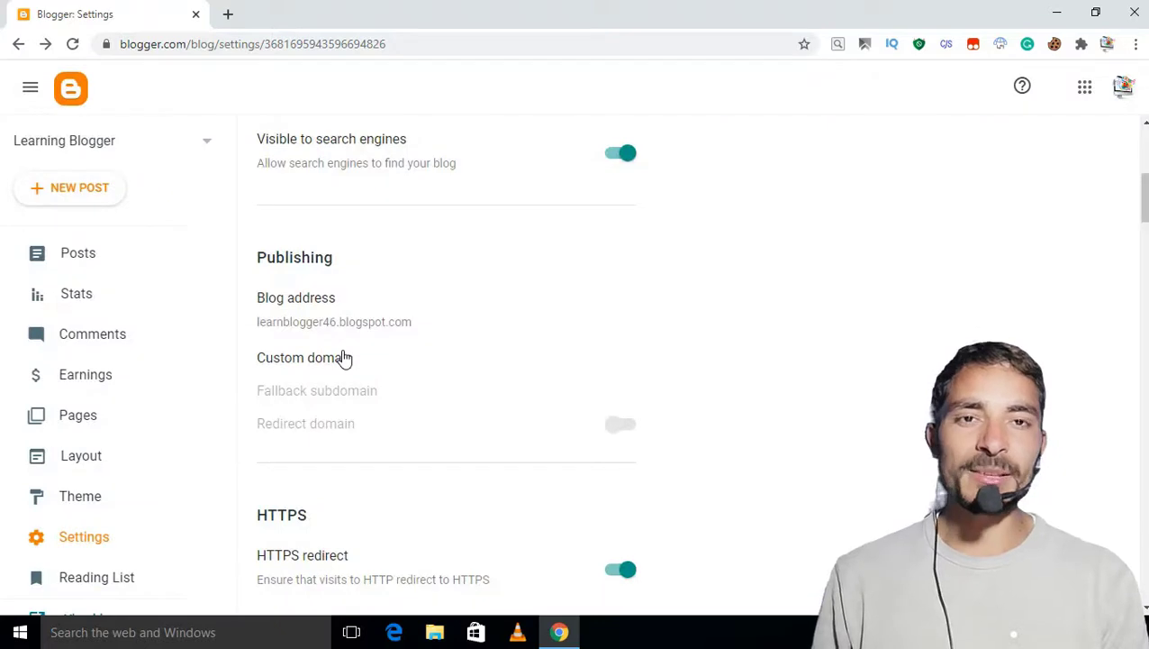
Enter cracknns.xyz as the blog's custom domain and try to save it.
{"action": "left_click", "coordinate": [347, 359]}
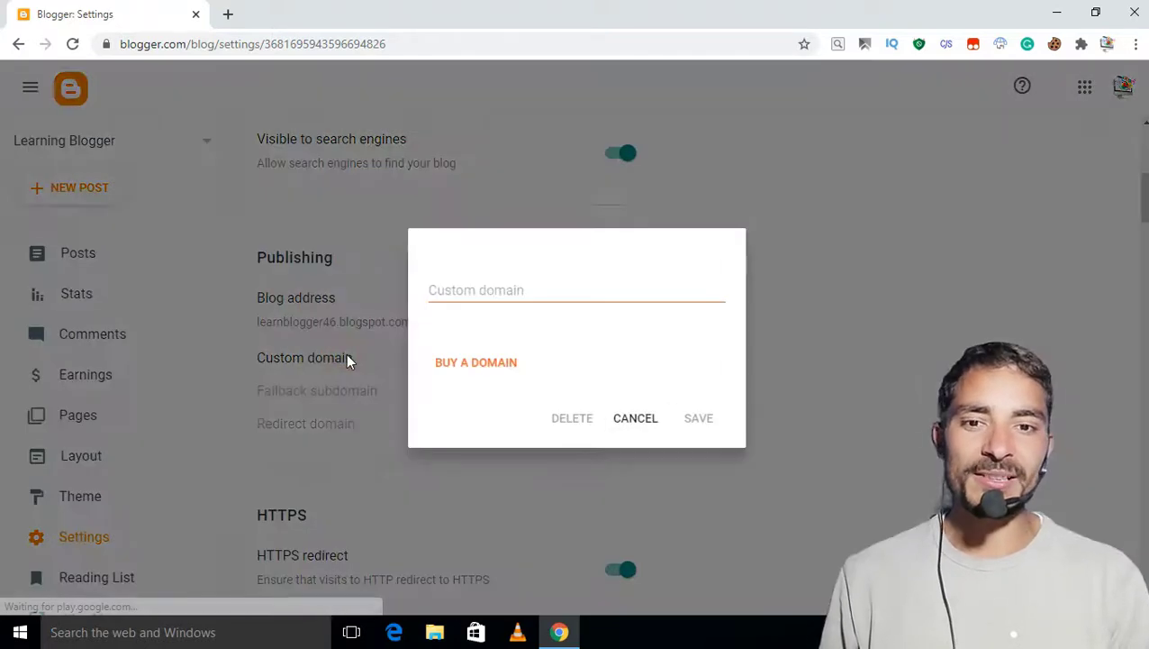
{"action": "left_click", "coordinate": [547, 289]}
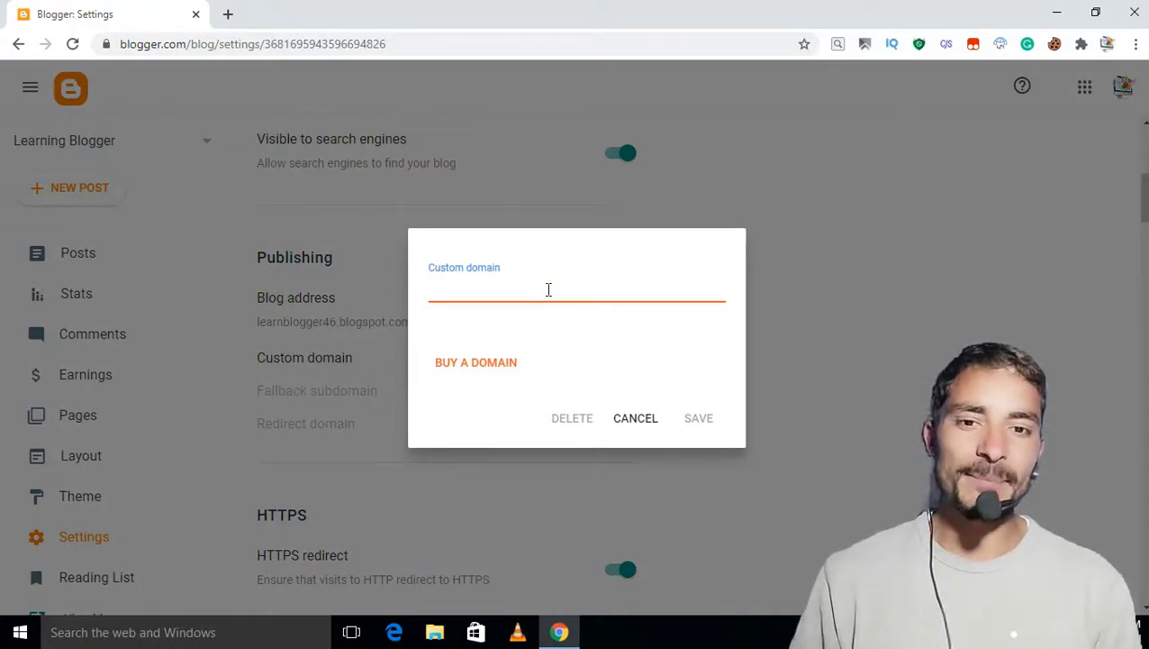
{"action": "type", "text": "c"}
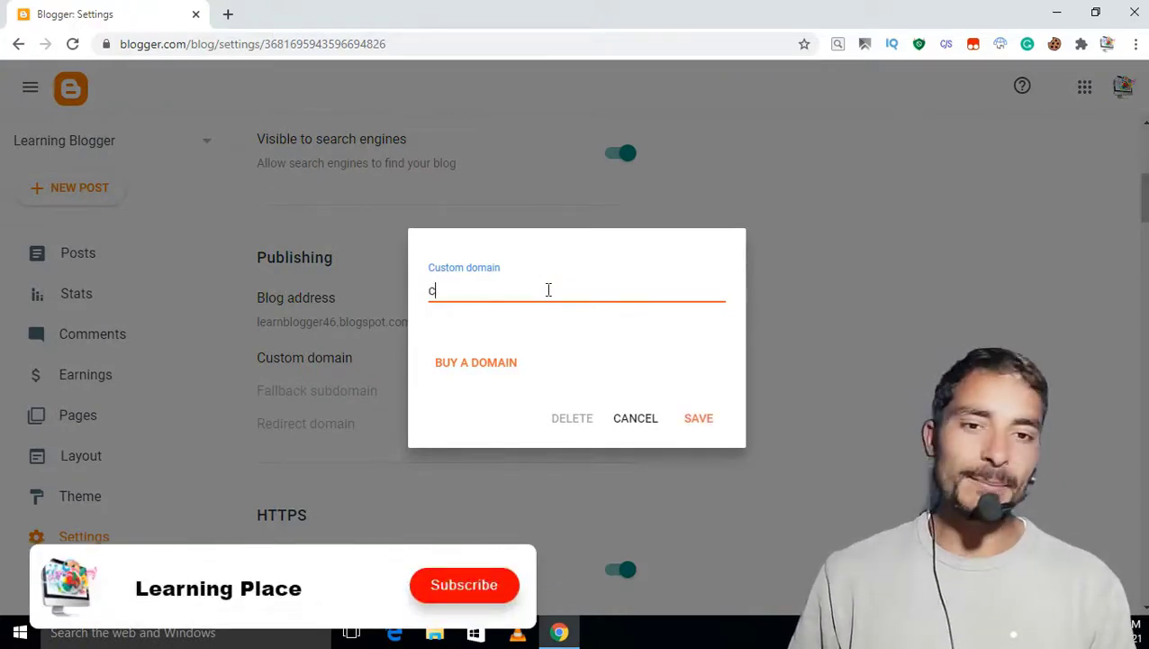
{"action": "type", "text": "ra"}
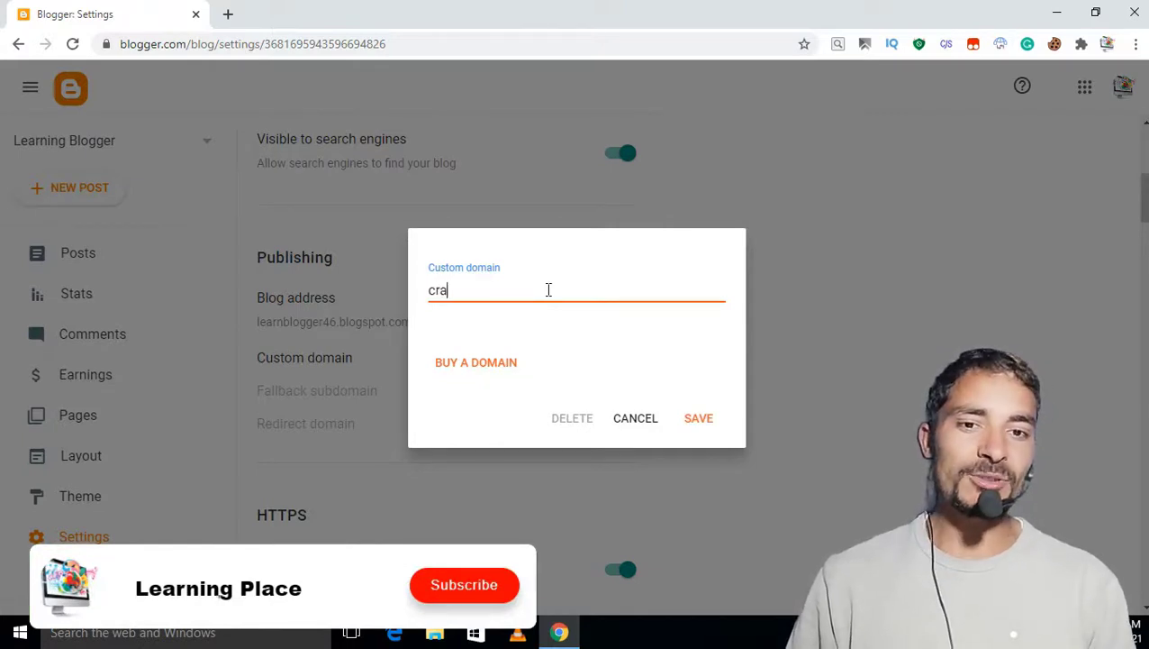
{"action": "type", "text": "cknns"}
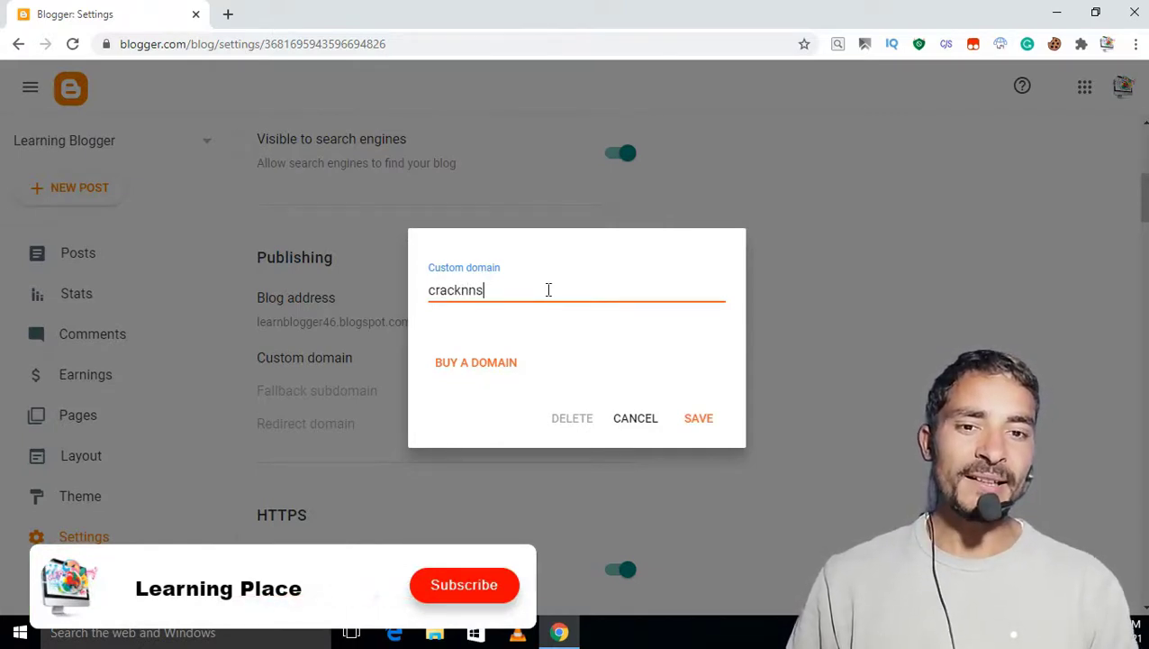
{"action": "type", "text": ".xyz"}
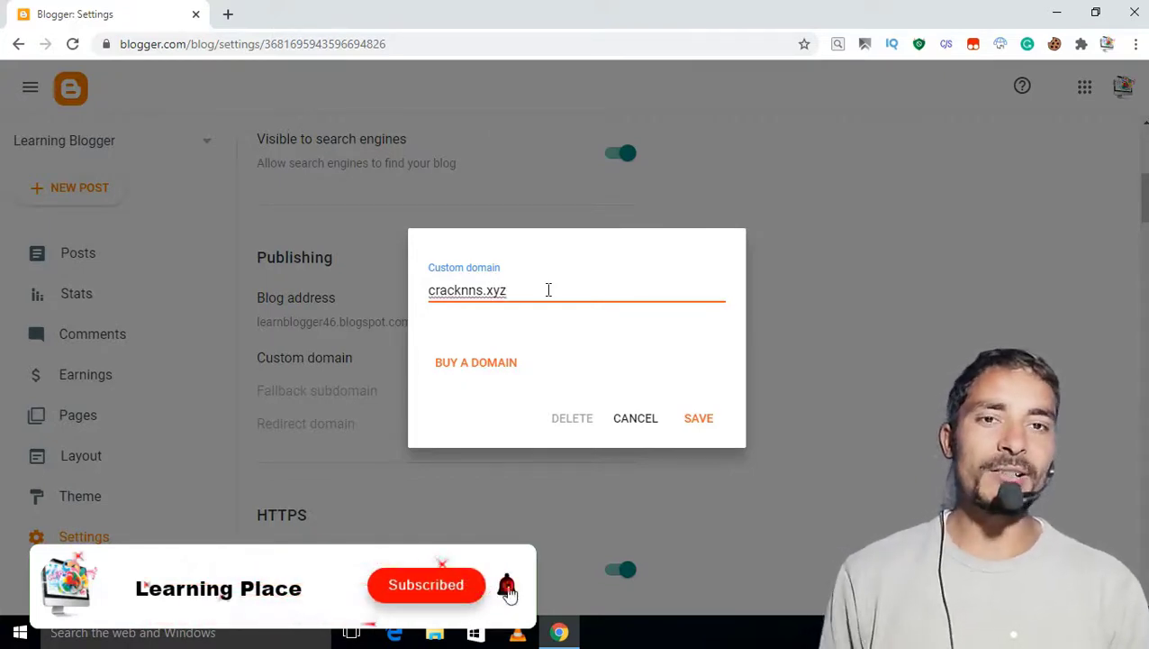
{"action": "left_click", "coordinate": [709, 418]}
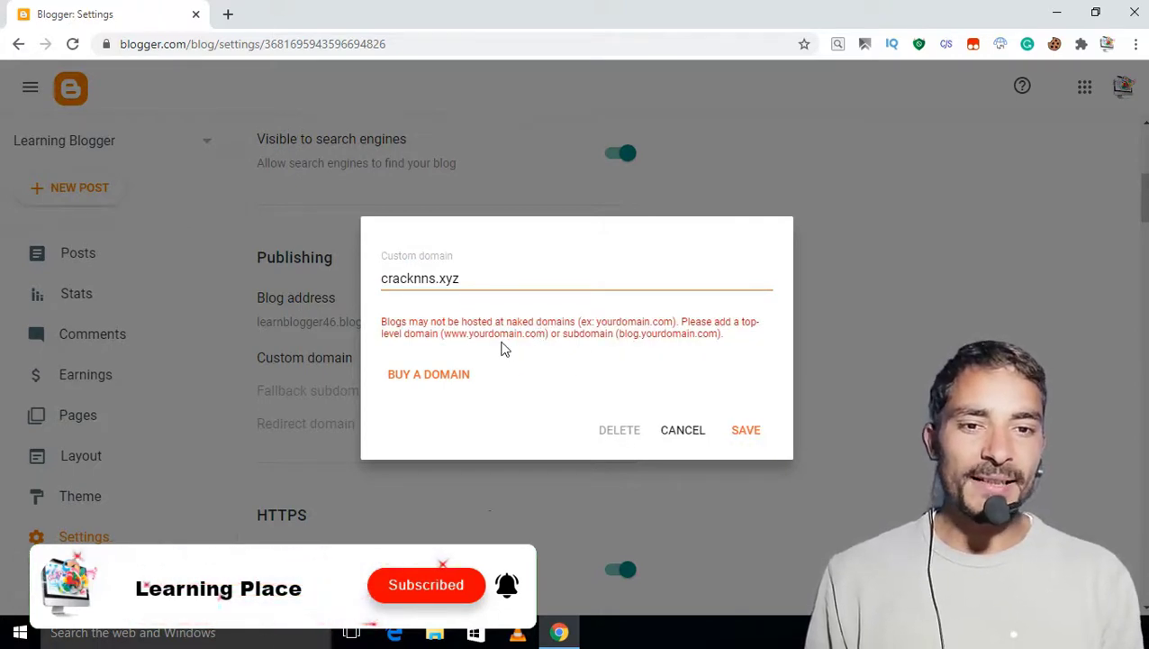
{"action": "left_click", "coordinate": [379, 282]}
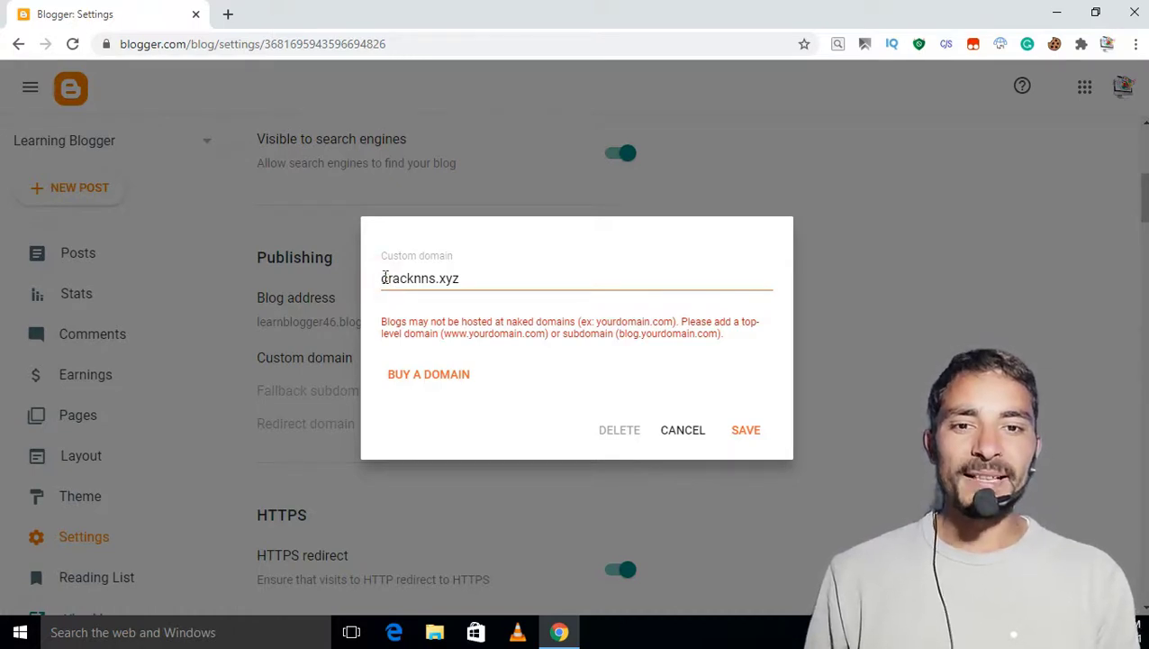
{"action": "left_click", "coordinate": [383, 279]}
{"action": "type", "text": "ww."}
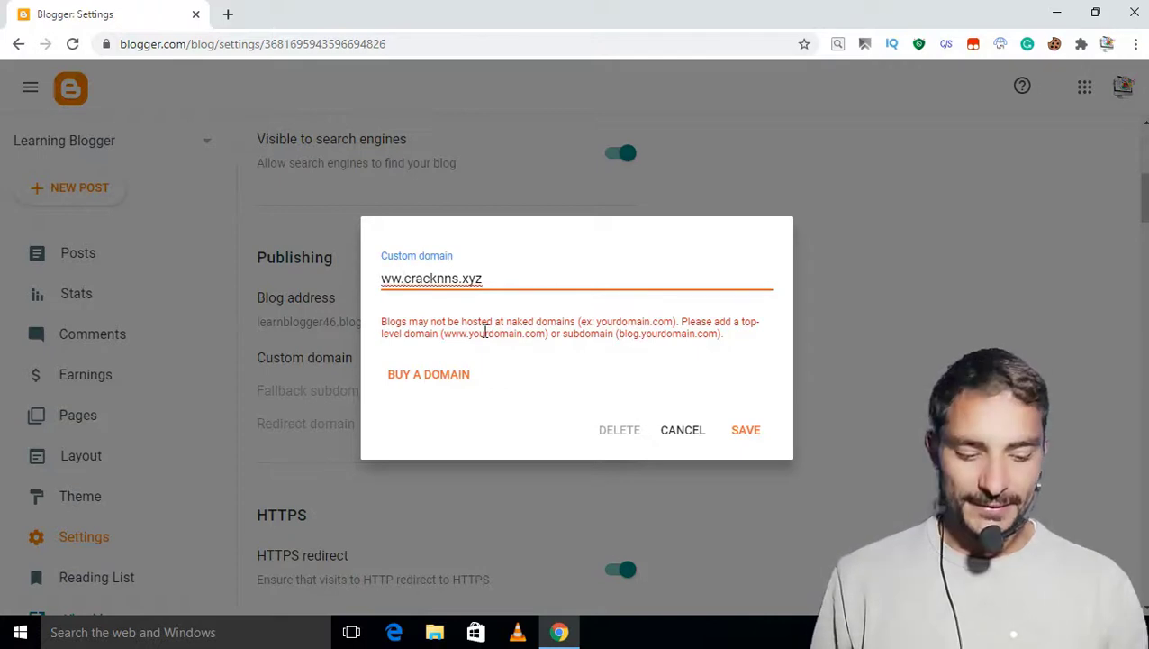
{"action": "type", "text": "w"}
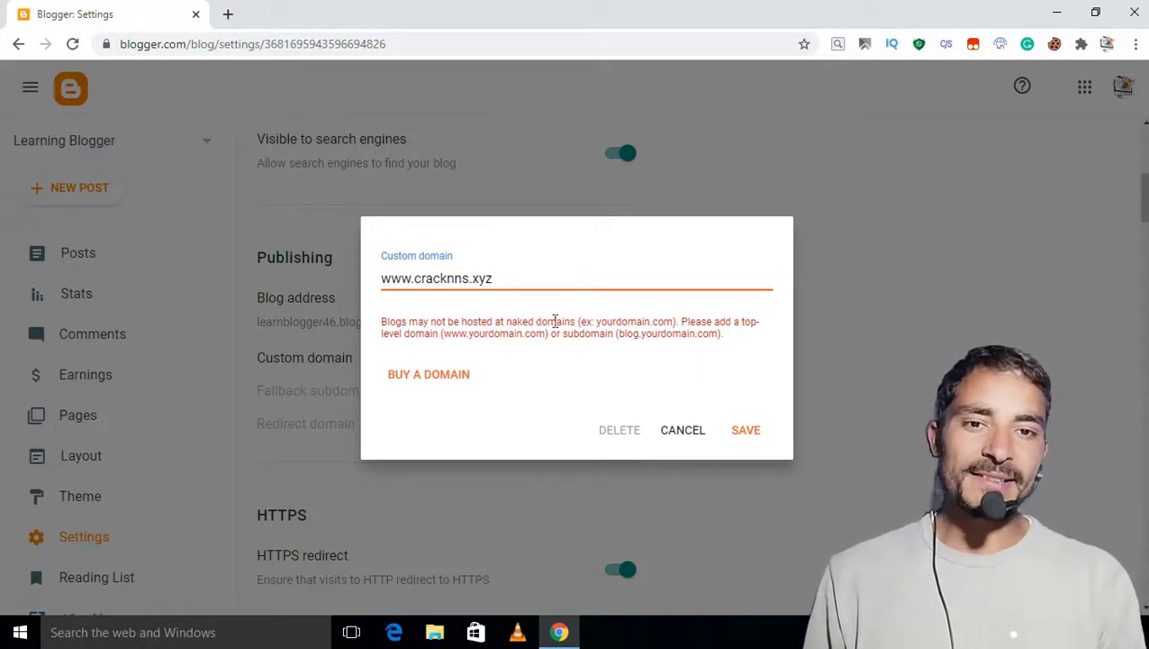
{"action": "left_click", "coordinate": [748, 434]}
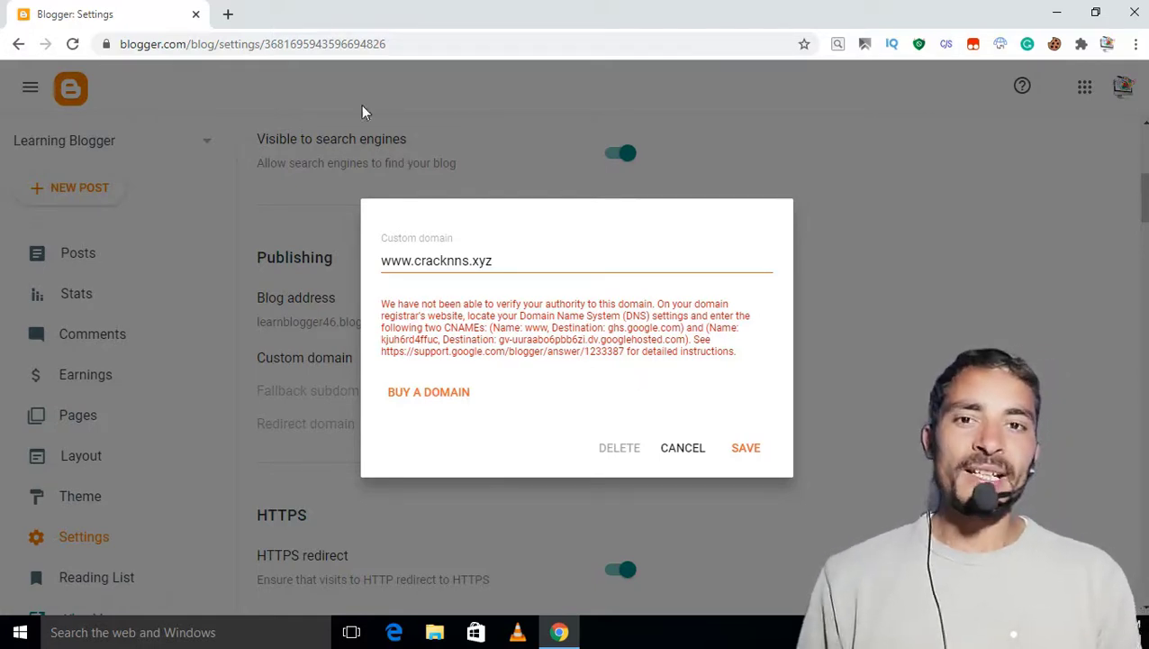
Open namecheap.com/myaccount/ in a new browser tab and go to the account dashboard's recently active domains.
{"action": "left_click", "coordinate": [228, 20]}
{"action": "type", "text": "m"}
{"action": "key", "text": "BackSpace"}
{"action": "key", "text": "BackSpace"}
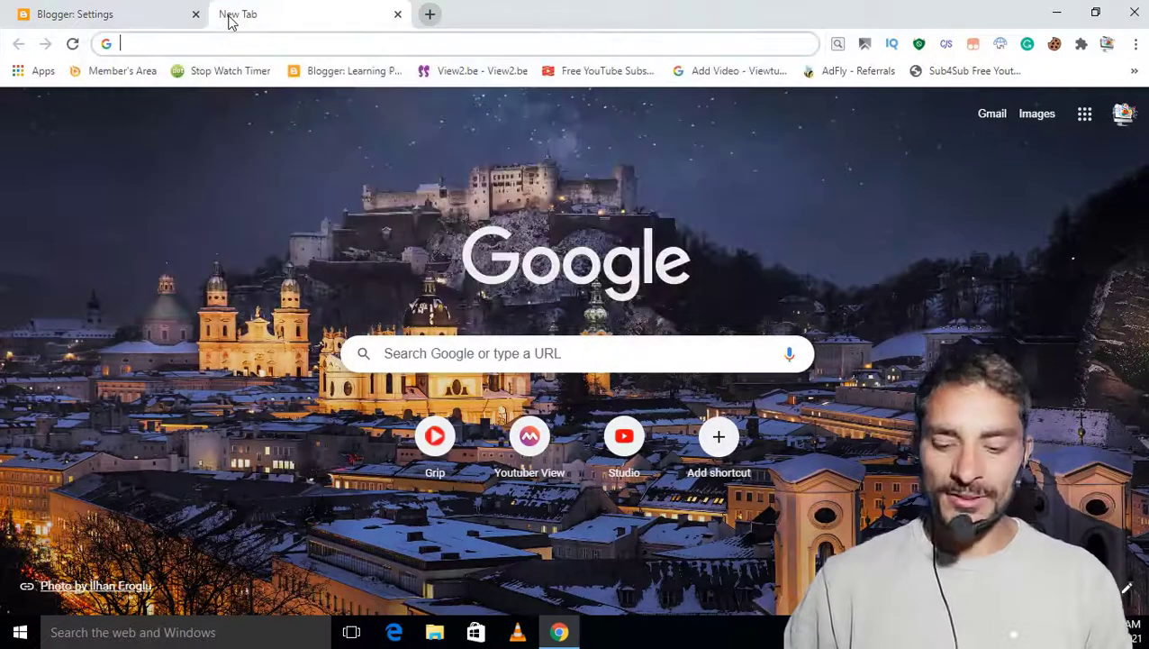
{"action": "type", "text": "na"}
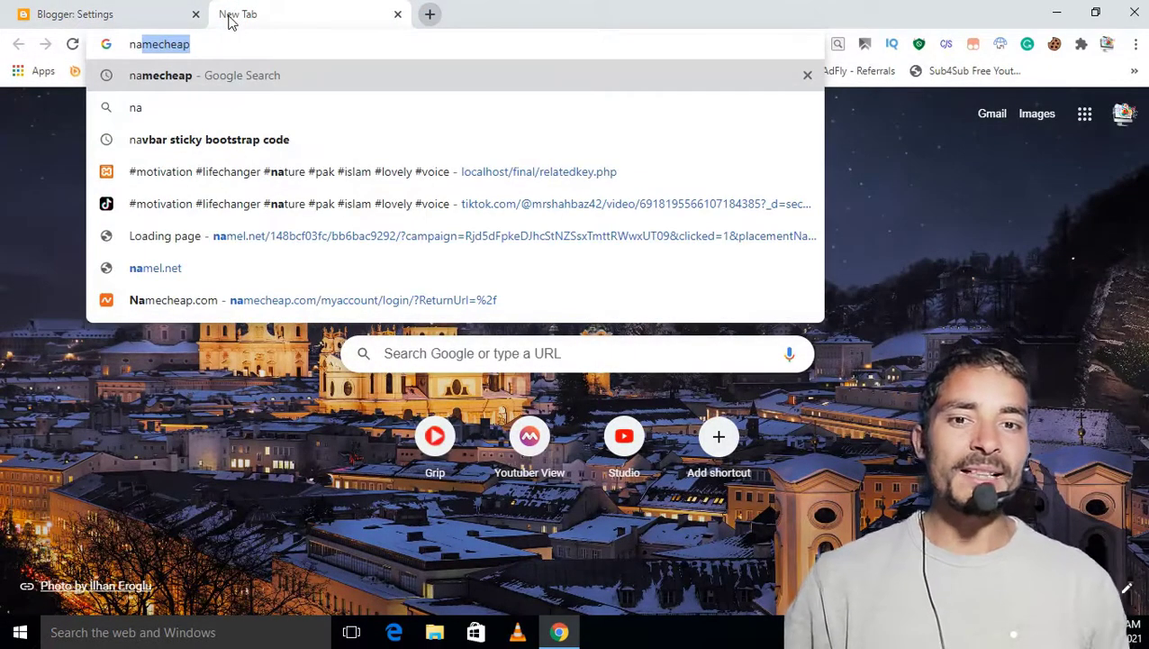
{"action": "key", "text": "Down"}
{"action": "key", "text": "Down"}
{"action": "key", "text": "Down"}
{"action": "key", "text": "Down"}
{"action": "key", "text": "Down"}
{"action": "key", "text": "Down"}
{"action": "key", "text": "Down"}
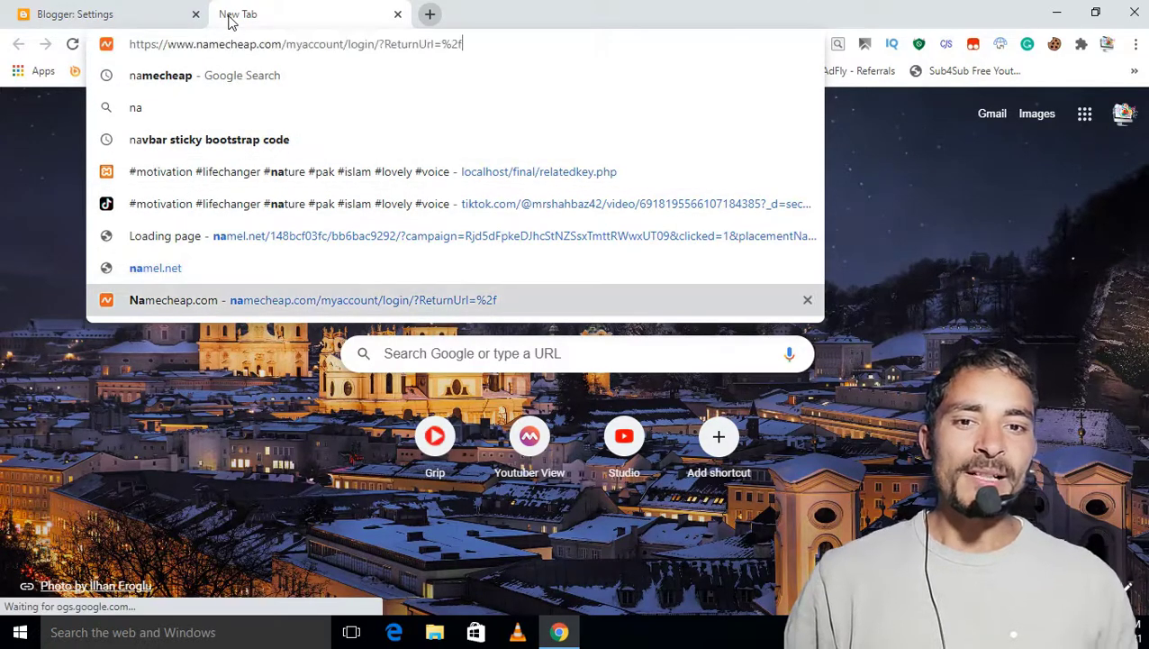
{"action": "key", "text": "BackSpace"}
{"action": "key", "text": "BackSpace"}
{"action": "key", "text": "BackSpace"}
{"action": "key", "text": "BackSpace"}
{"action": "key", "text": "BackSpace"}
{"action": "key", "text": "BackSpace"}
{"action": "key", "text": "BackSpace"}
{"action": "key", "text": "BackSpace"}
{"action": "key", "text": "BackSpace"}
{"action": "key", "text": "BackSpace"}
{"action": "key", "text": "BackSpace"}
{"action": "key", "text": "BackSpace"}
{"action": "key", "text": "BackSpace"}
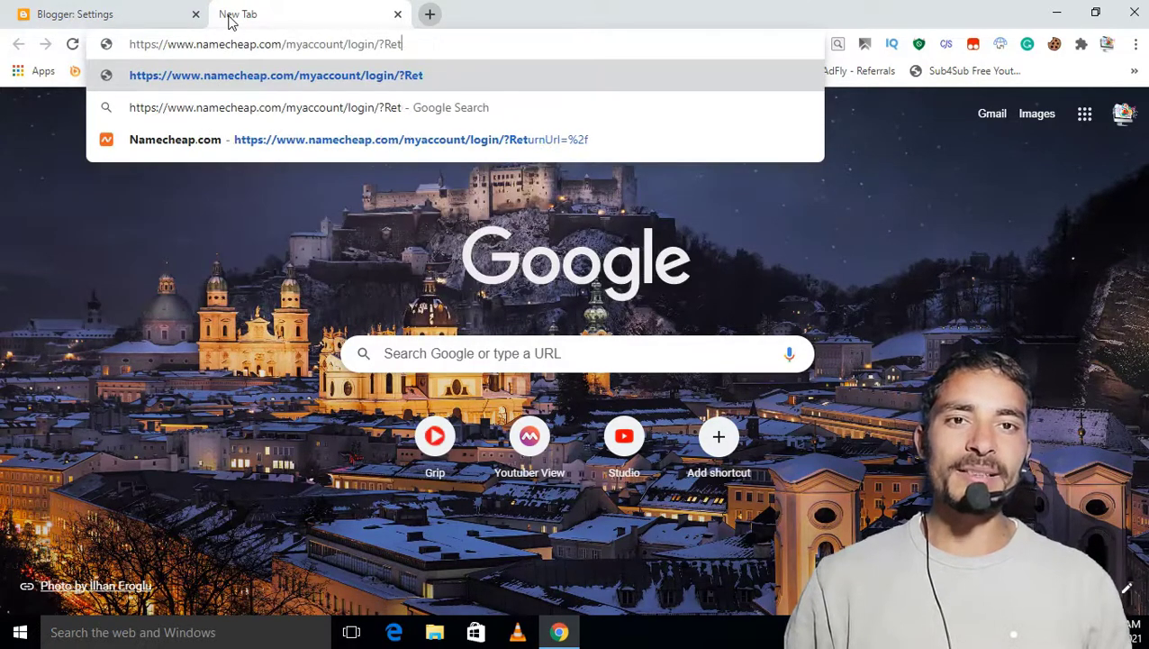
{"action": "key", "text": "BackSpace"}
{"action": "key", "text": "BackSpace"}
{"action": "key", "text": "BackSpace"}
{"action": "key", "text": "BackSpace"}
{"action": "key", "text": "BackSpace"}
{"action": "key", "text": "BackSpace"}
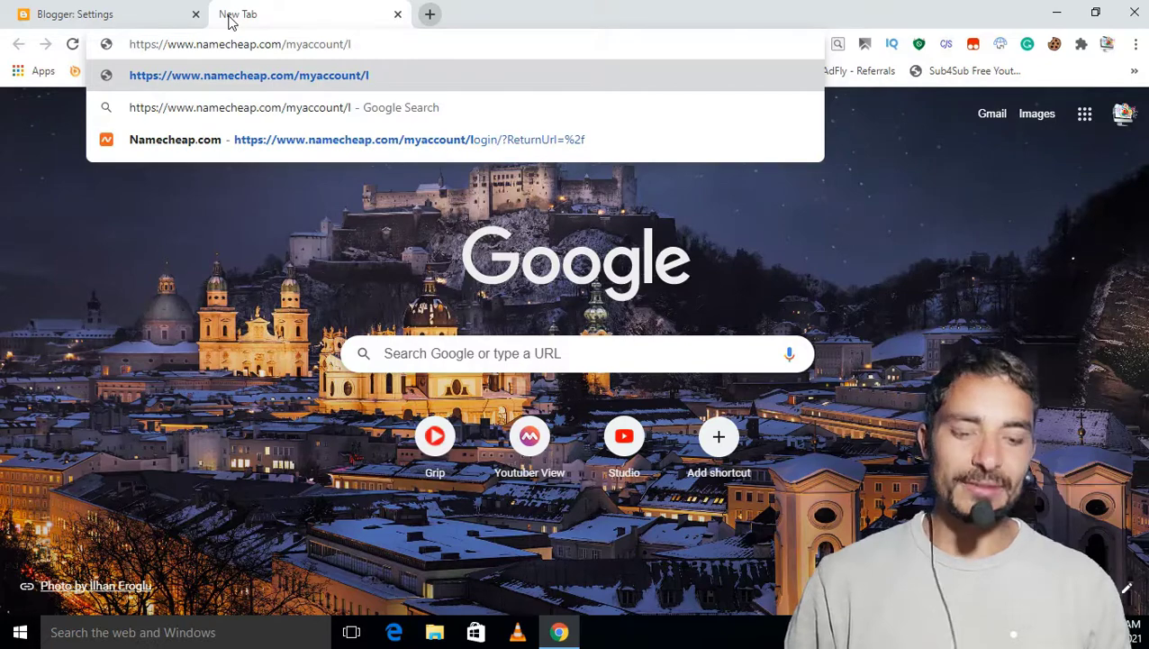
{"action": "key", "text": "BackSpace"}
{"action": "key", "text": "Return"}
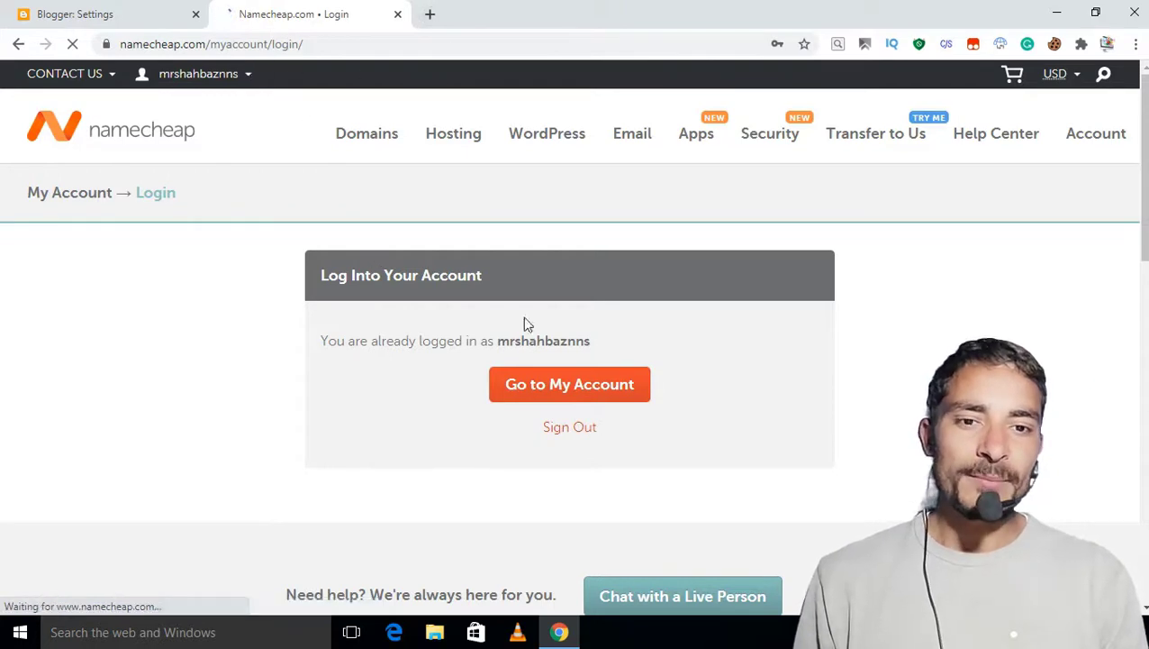
{"action": "left_click", "coordinate": [580, 393]}
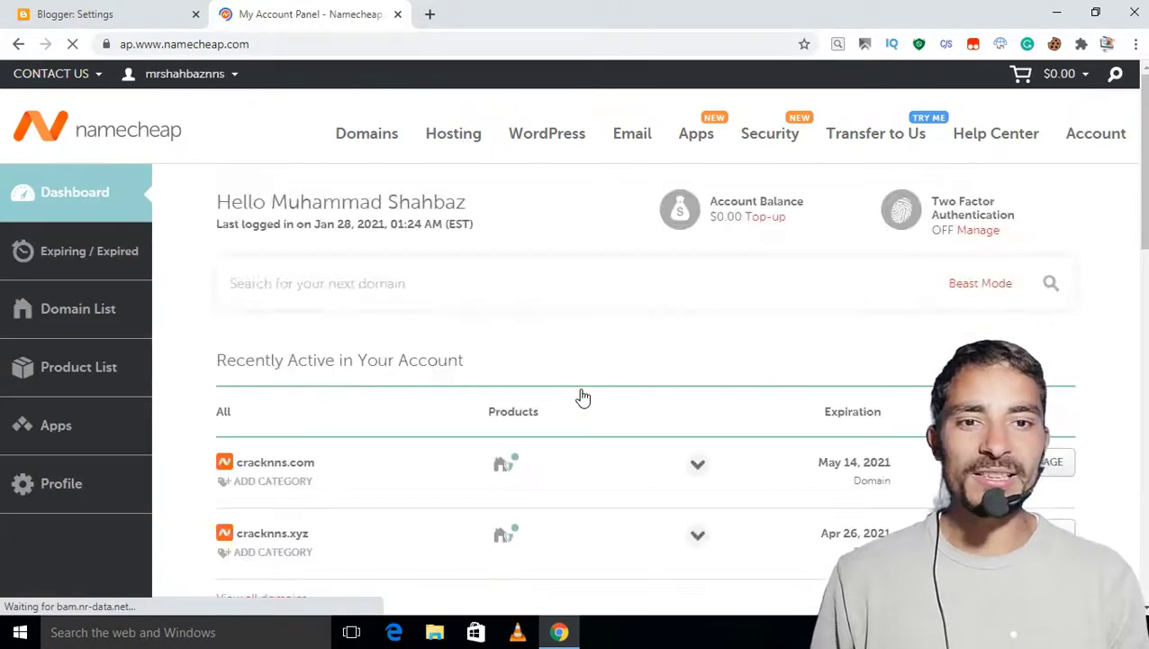
{"action": "scroll", "coordinate": [462, 412], "scroll_direction": "down", "scroll_amount": 3}
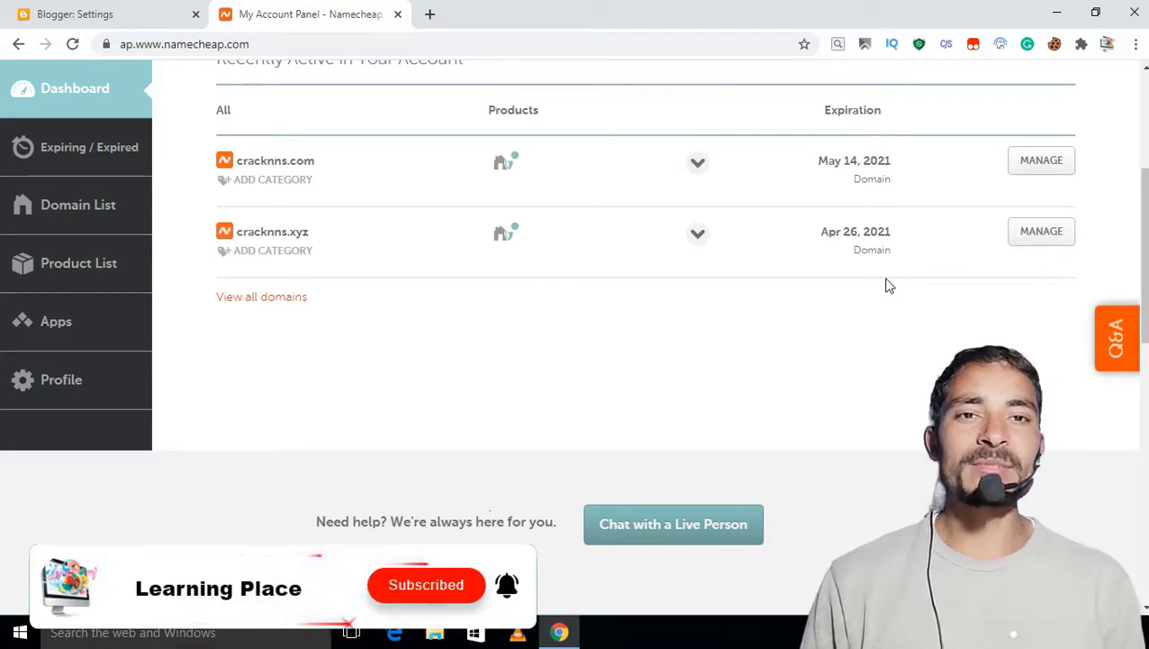
Open the management page of cracknns.xyz and set its nameservers to Namecheap BasicDNS, saving the change.
{"action": "left_click", "coordinate": [1058, 237]}
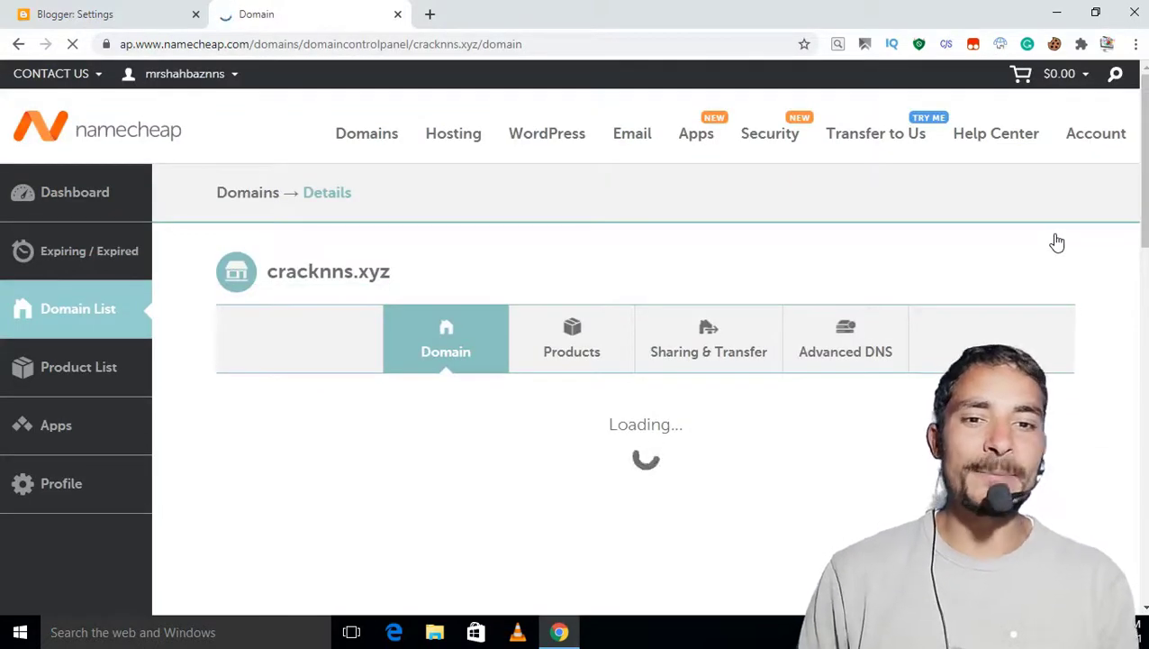
{"action": "scroll", "coordinate": [704, 371], "scroll_direction": "down", "scroll_amount": 5}
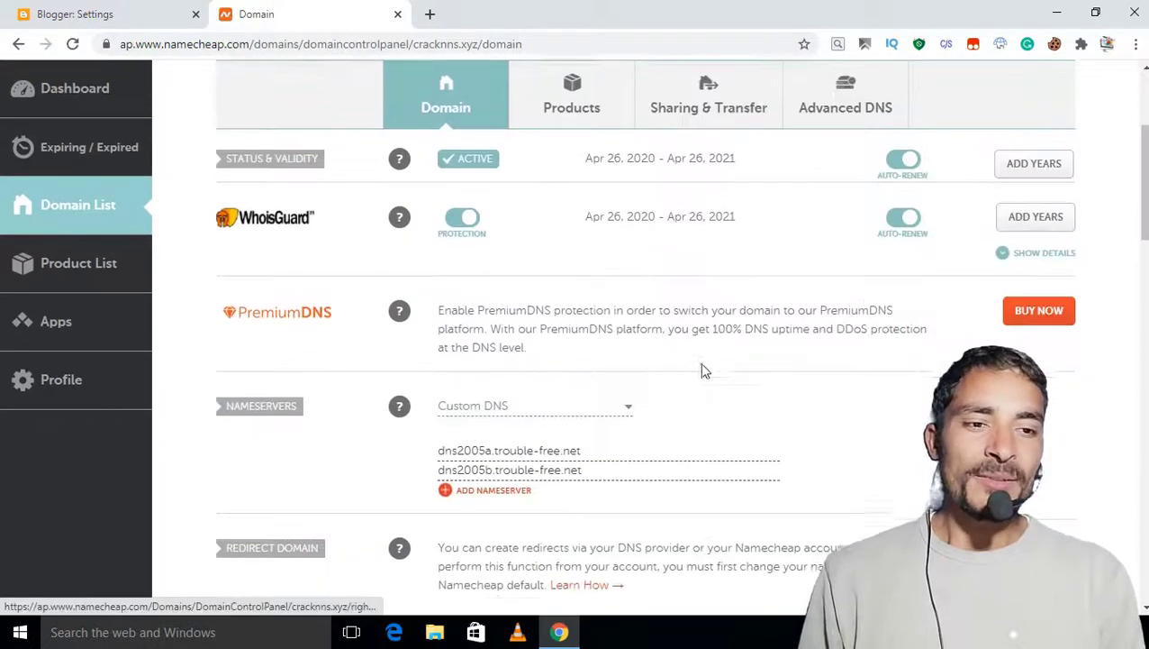
{"action": "scroll", "coordinate": [704, 371], "scroll_direction": "up", "scroll_amount": 1}
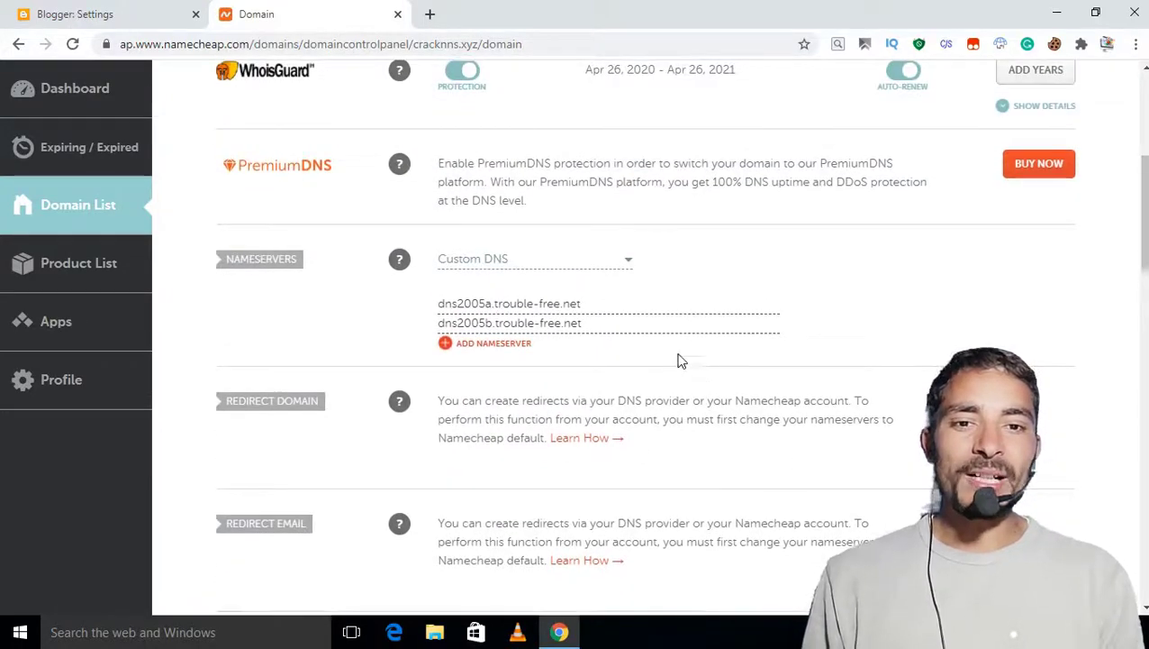
{"action": "mouse_move", "coordinate": [406, 263]}
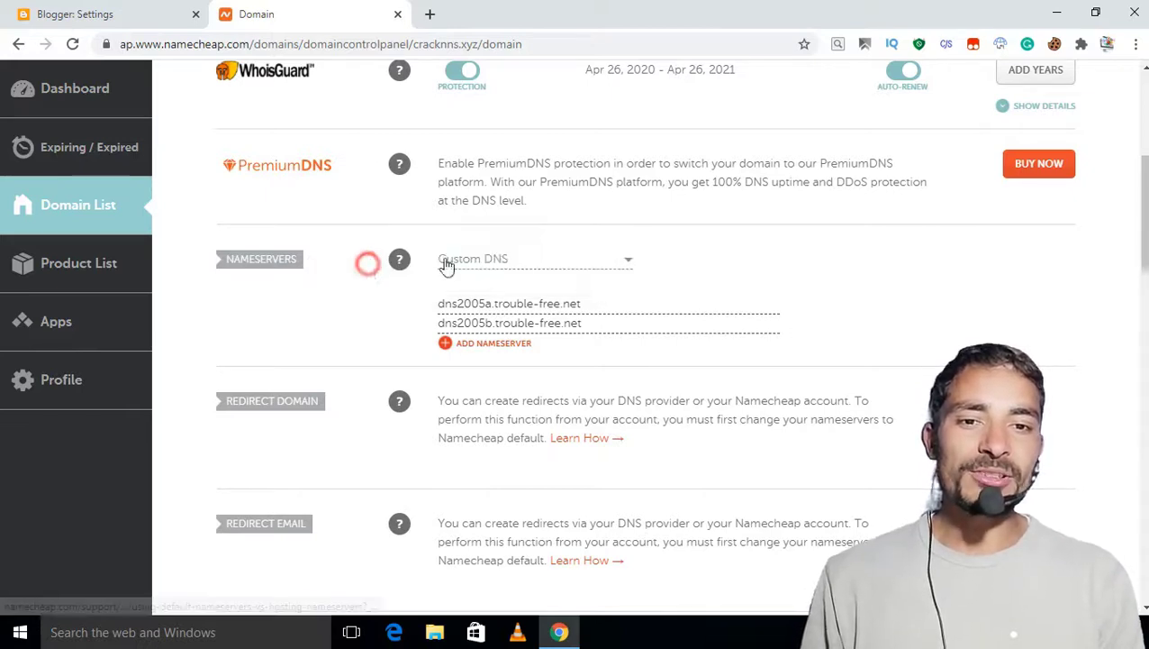
{"action": "left_click", "coordinate": [625, 261]}
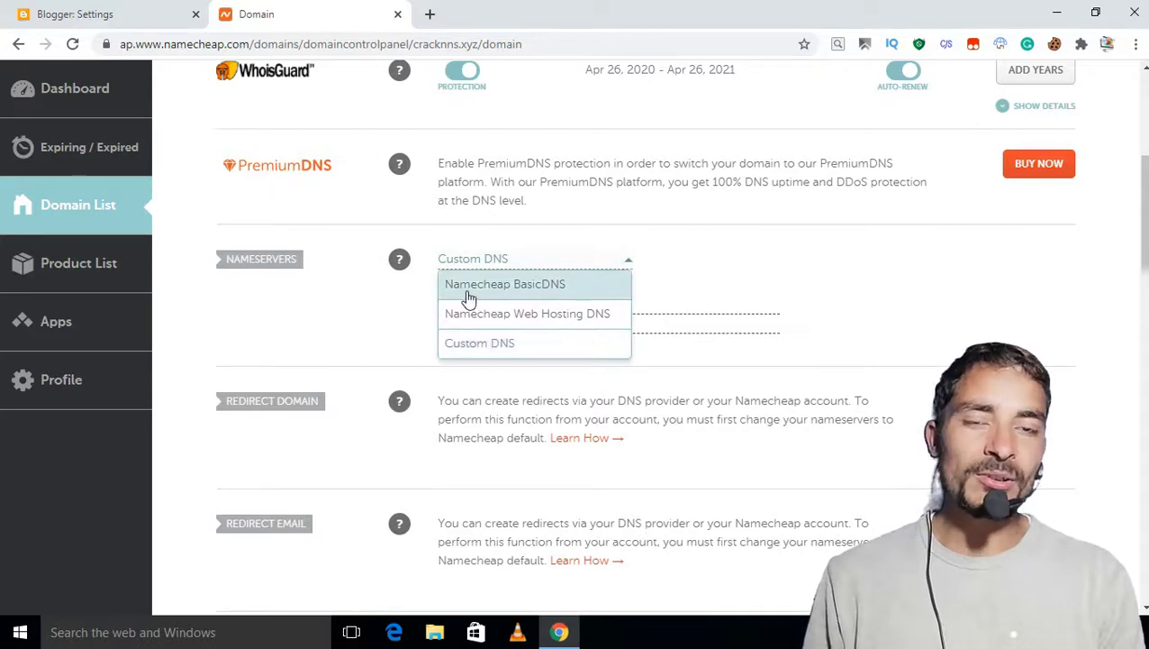
{"action": "left_click", "coordinate": [568, 290]}
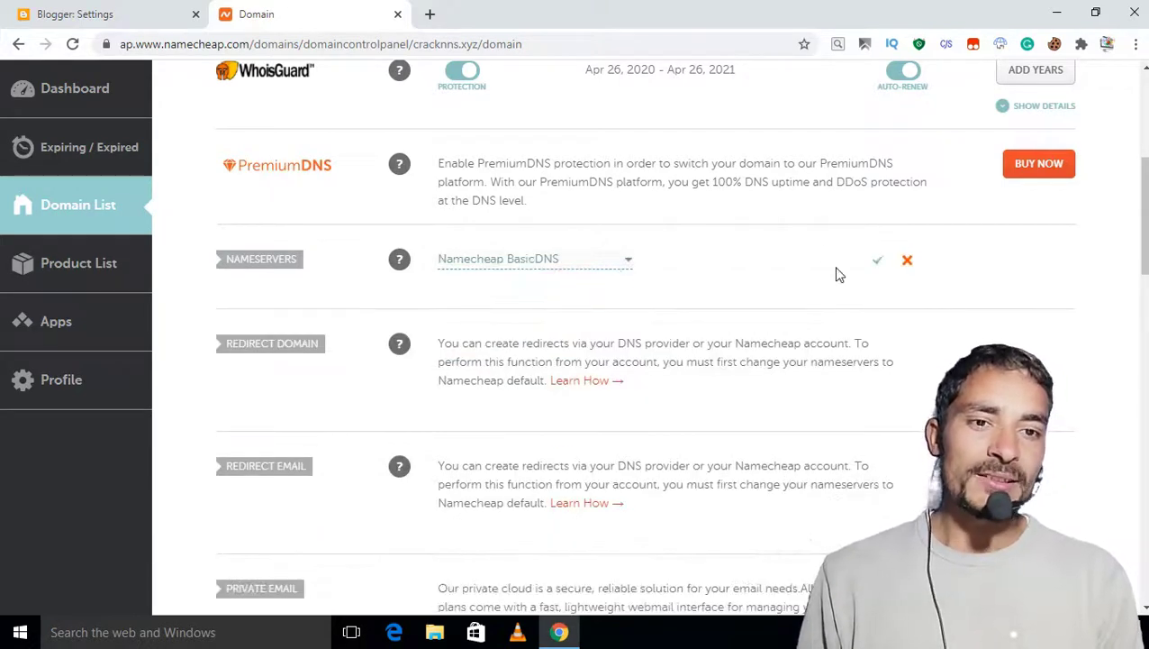
{"action": "left_click", "coordinate": [879, 262]}
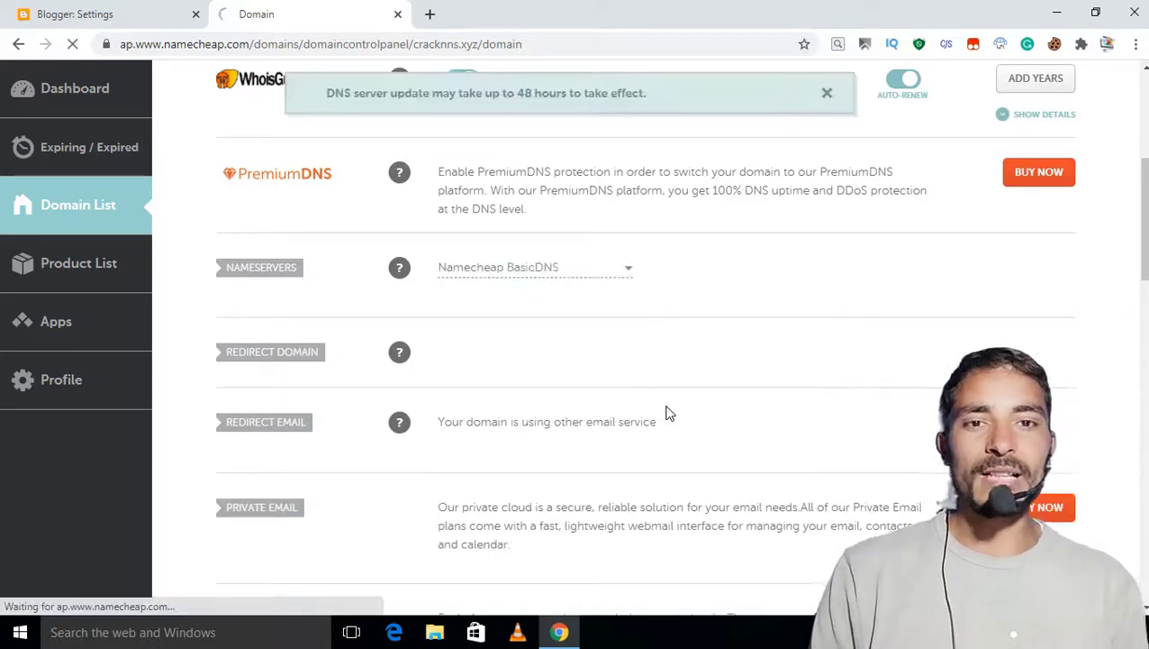
Open the Advanced DNS settings of cracknns.xyz.
{"action": "scroll", "coordinate": [668, 413], "scroll_direction": "up", "scroll_amount": 3}
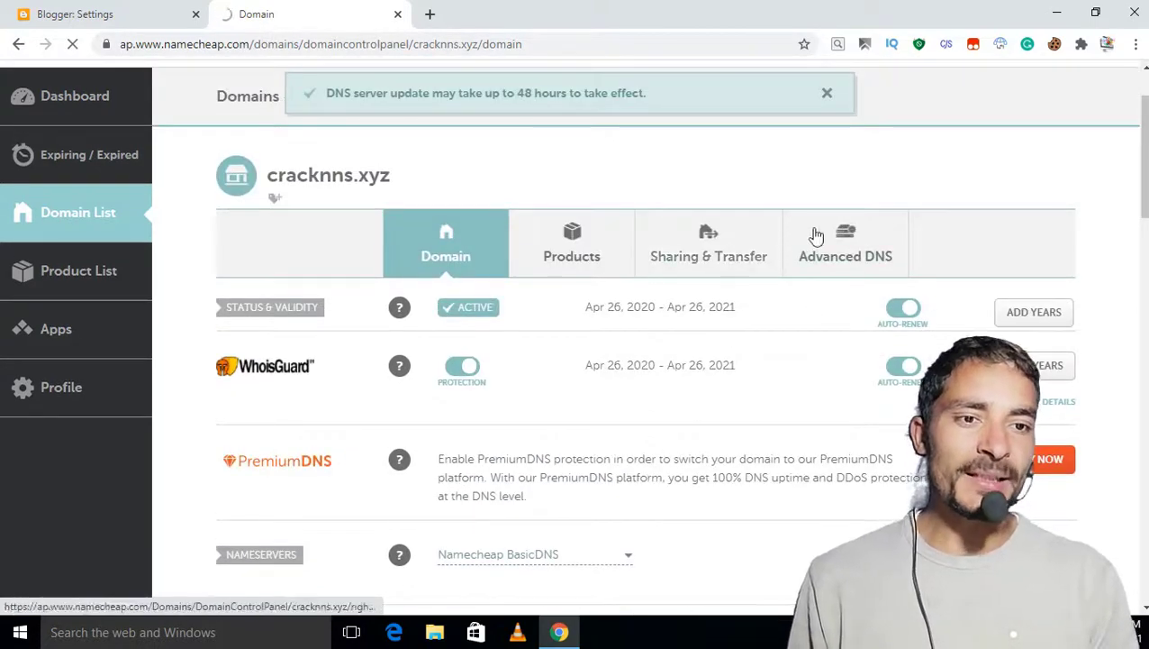
{"action": "scroll", "coordinate": [616, 397], "scroll_direction": "down", "scroll_amount": 2}
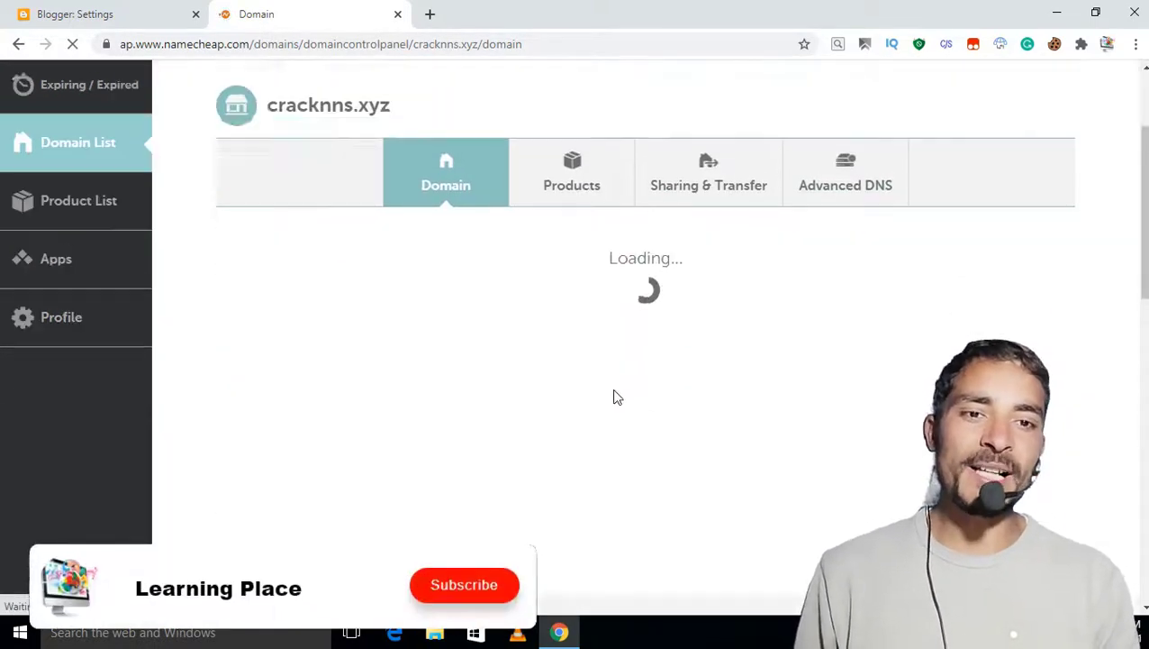
{"action": "scroll", "coordinate": [668, 260], "scroll_direction": "up", "scroll_amount": 3}
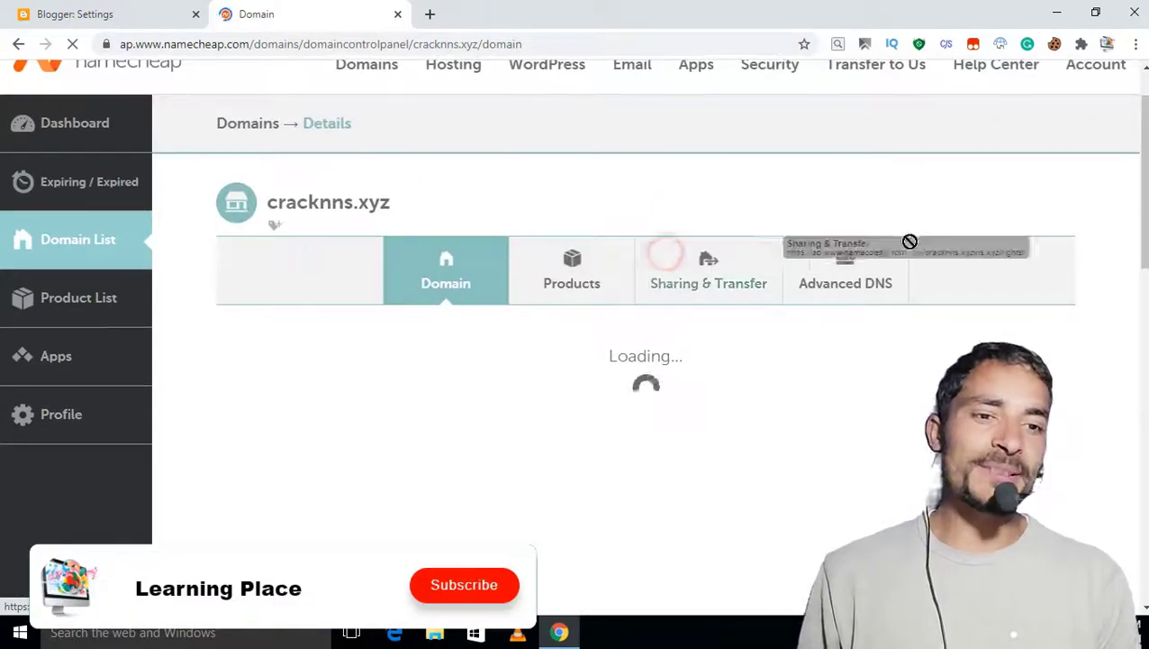
{"action": "left_click", "coordinate": [844, 293]}
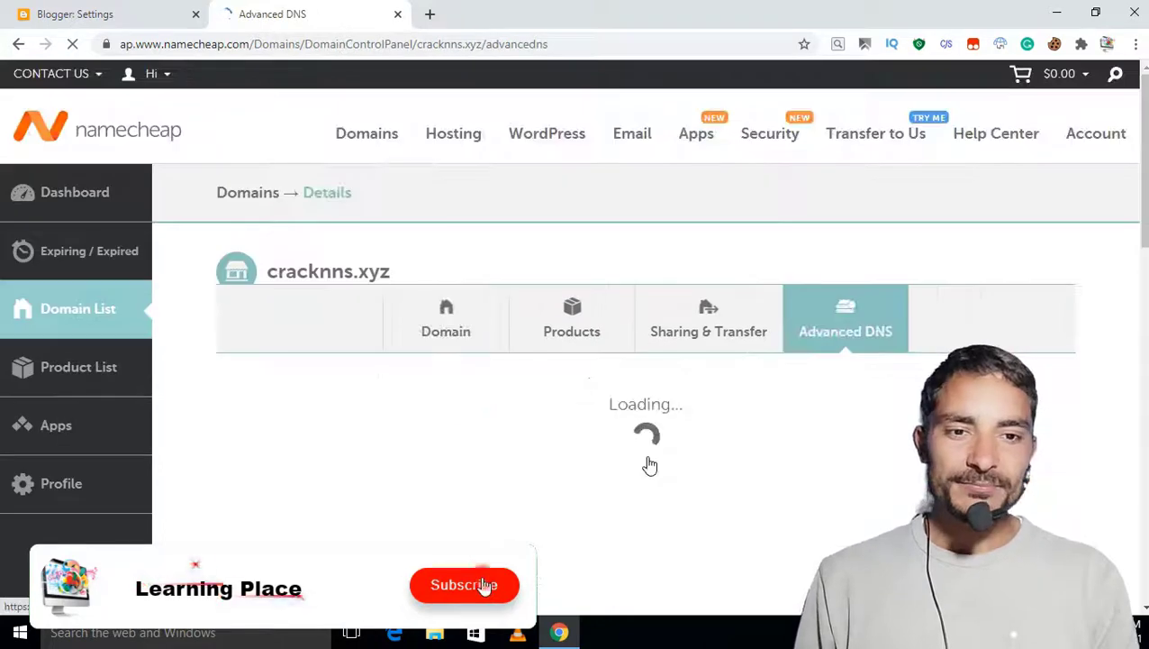
Delete the existing www CNAME record and the @ URL Redirect record from the host records.
{"action": "scroll", "coordinate": [650, 464], "scroll_direction": "down", "scroll_amount": 2}
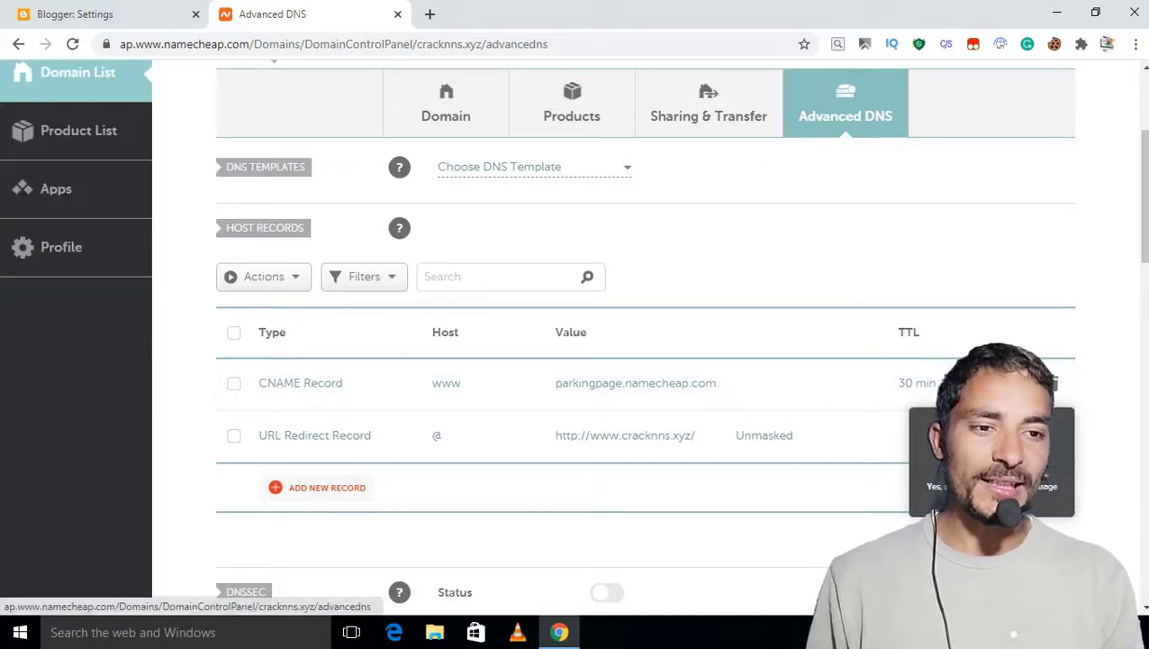
{"action": "left_click", "coordinate": [941, 486]}
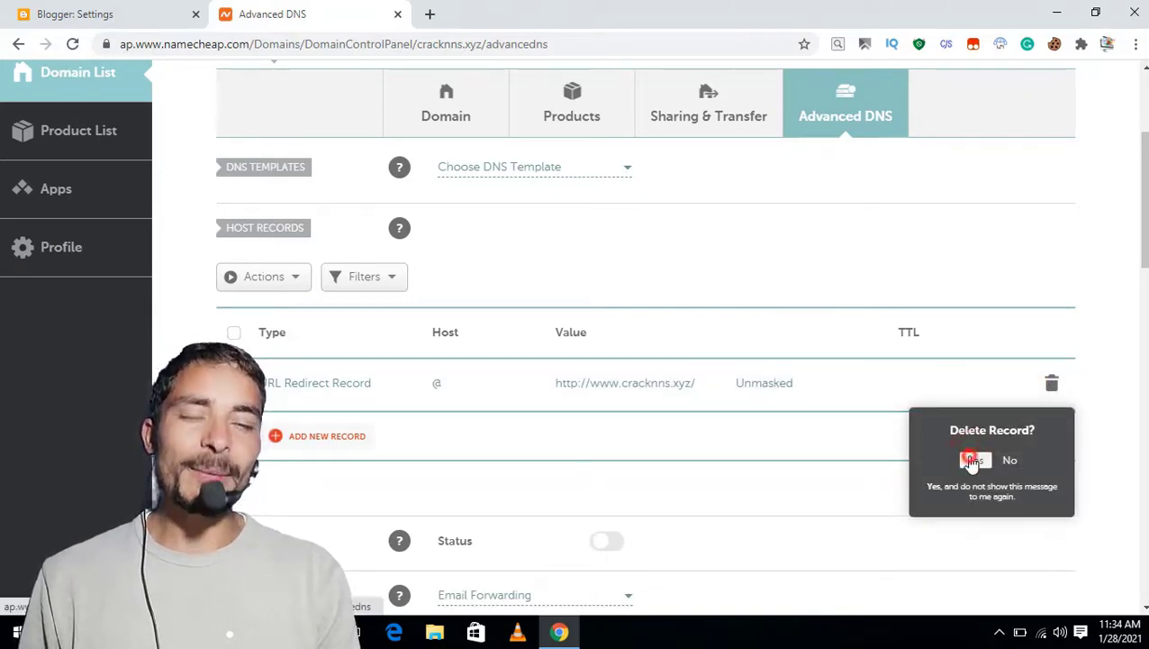
{"action": "left_click", "coordinate": [971, 461]}
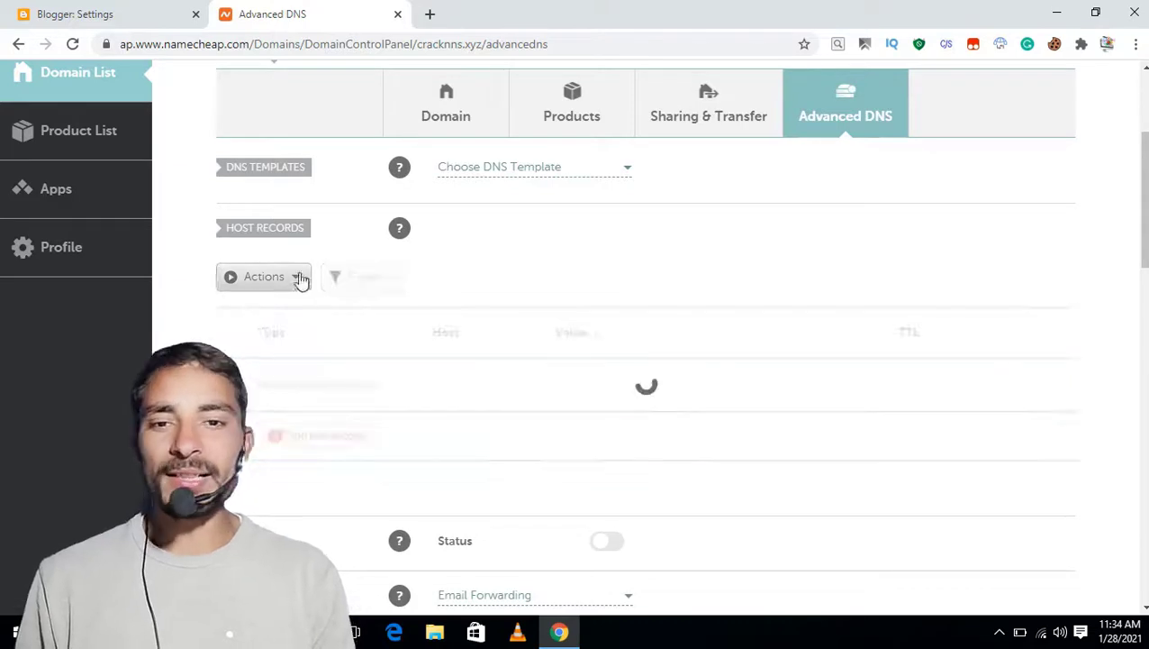
Add a new host record and set its type to CNAME Record.
{"action": "left_click", "coordinate": [326, 435]}
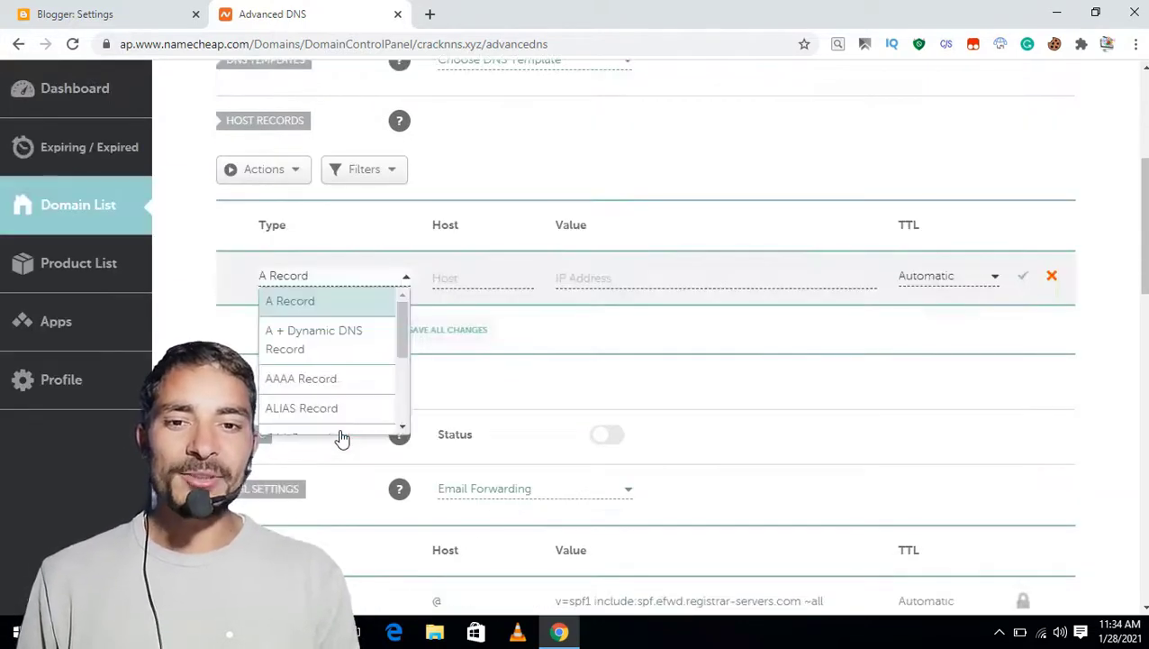
{"action": "scroll", "coordinate": [300, 429], "scroll_direction": "up", "scroll_amount": 2}
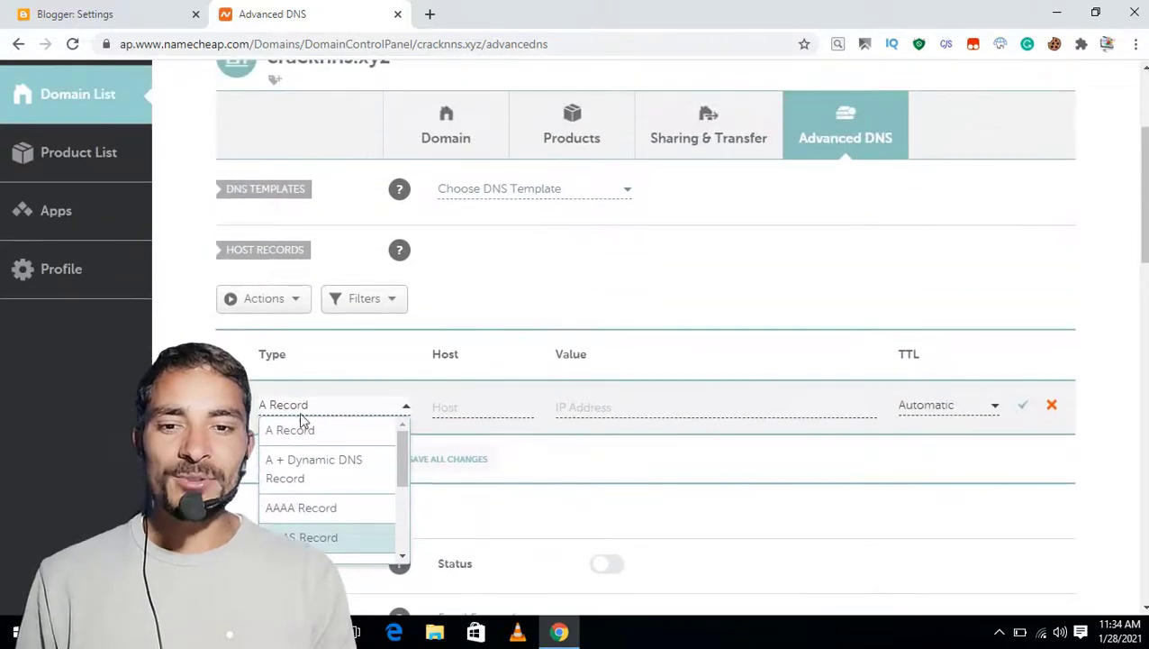
{"action": "scroll", "coordinate": [303, 476], "scroll_direction": "up", "scroll_amount": 1}
{"action": "scroll", "coordinate": [304, 469], "scroll_direction": "down", "scroll_amount": 2}
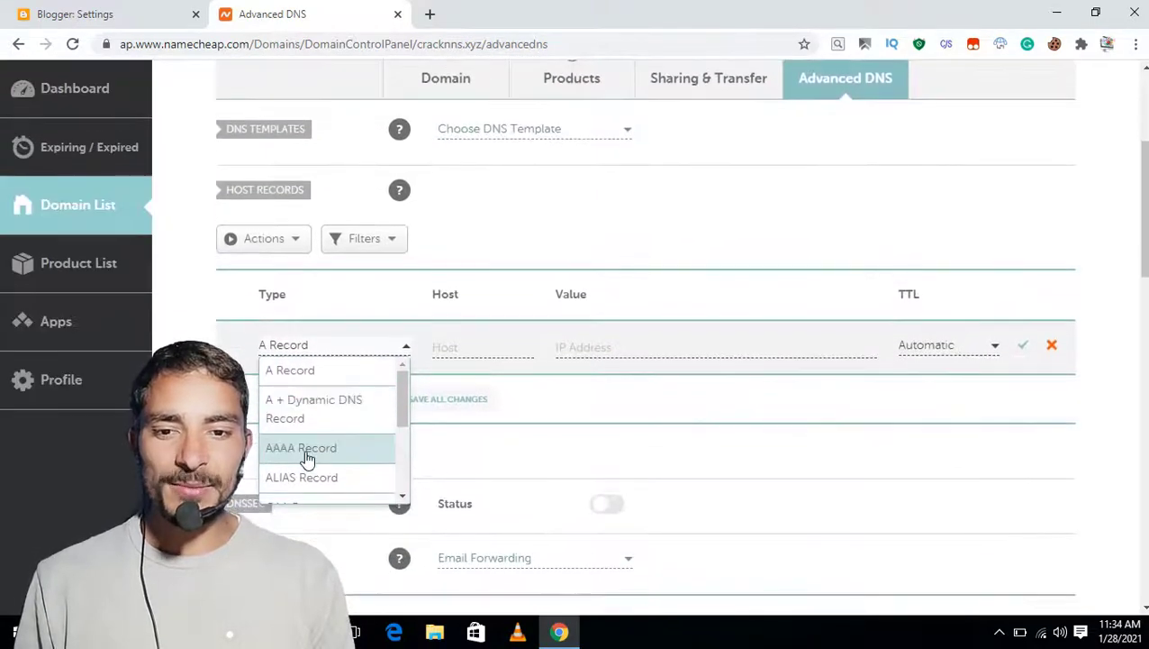
{"action": "scroll", "coordinate": [305, 457], "scroll_direction": "down", "scroll_amount": 3}
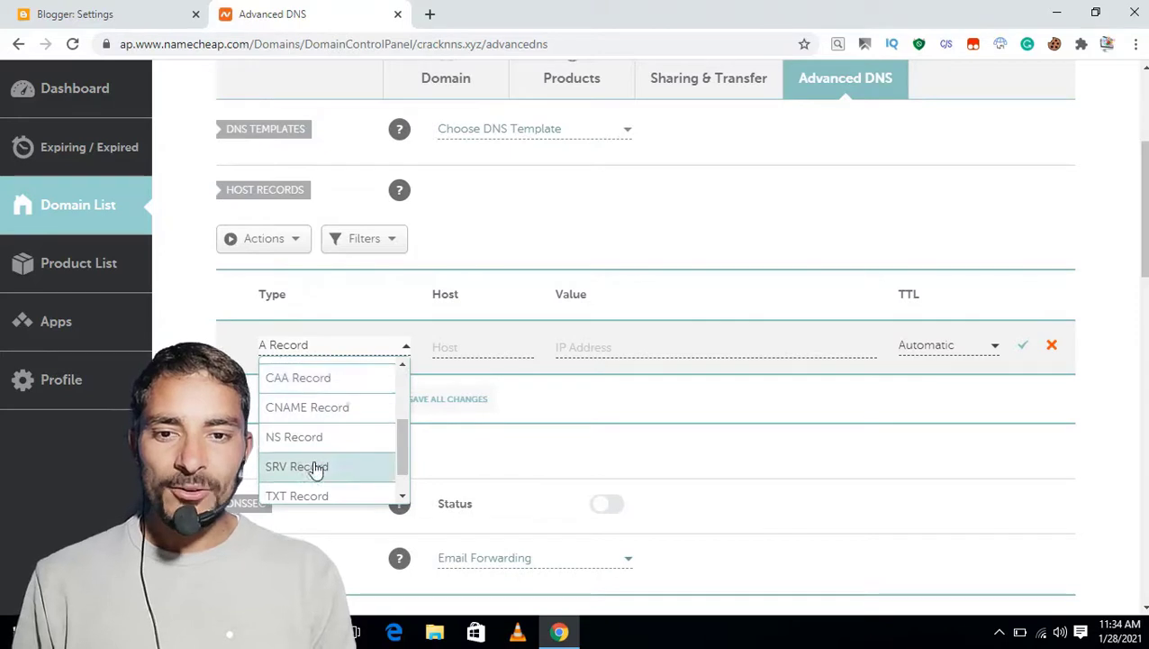
{"action": "left_click", "coordinate": [365, 413]}
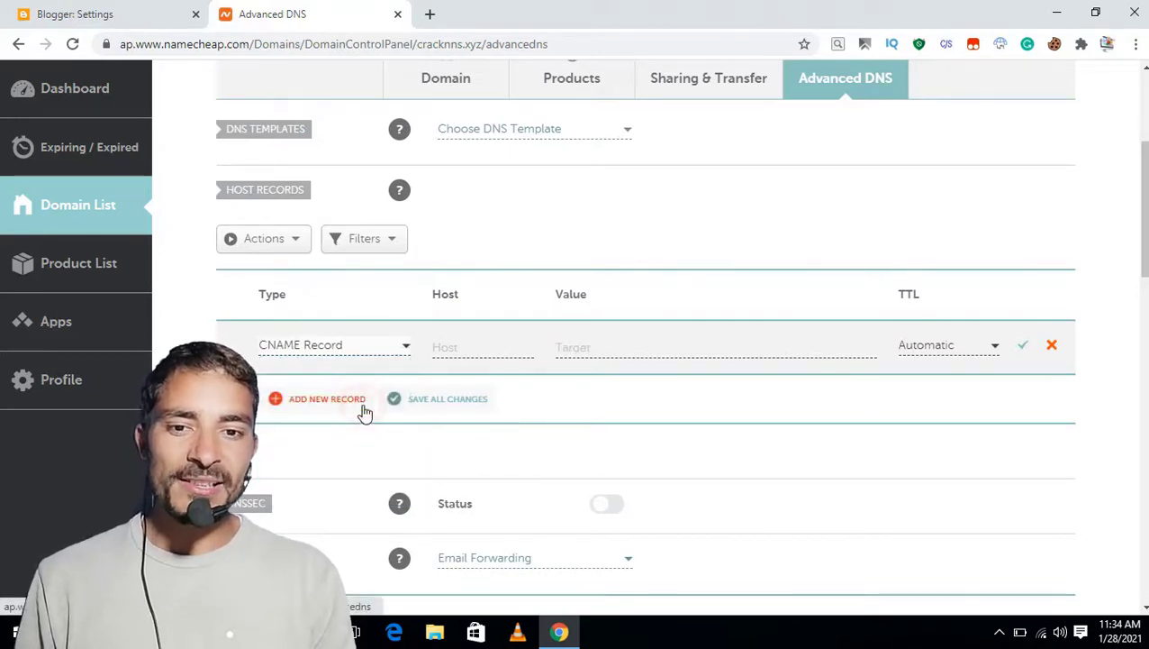
Copy the first CNAME name, www, from Blogger's custom domain message and paste it as the new record's host in Namecheap.
{"action": "left_click", "coordinate": [63, 9]}
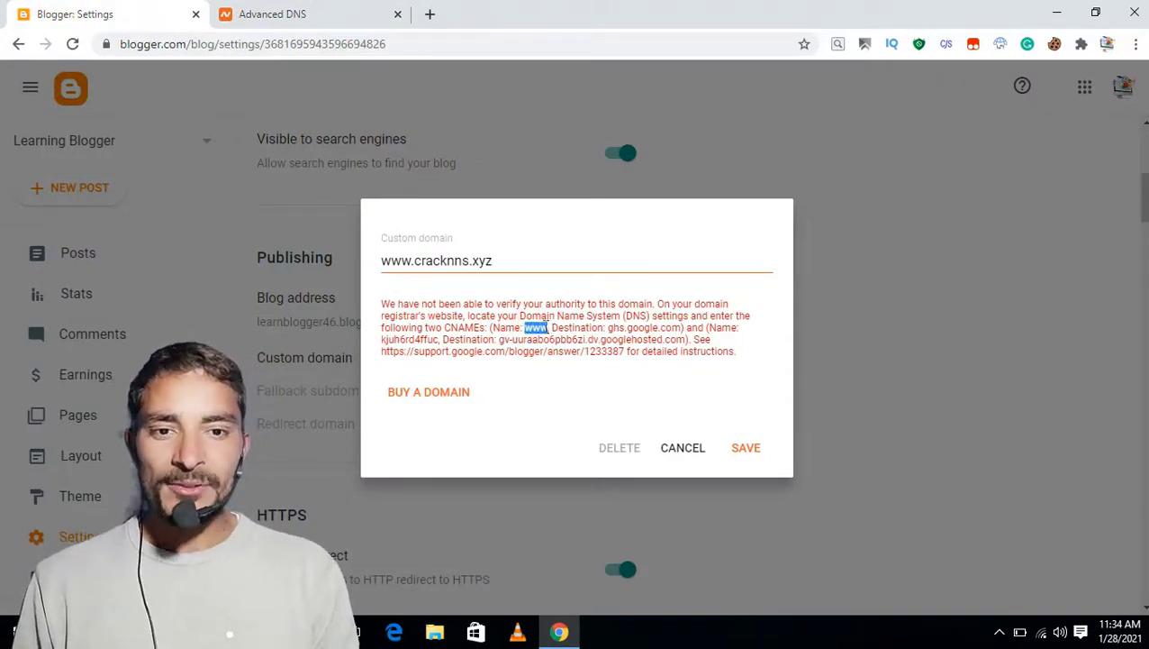
{"action": "right_click", "coordinate": [541, 330]}
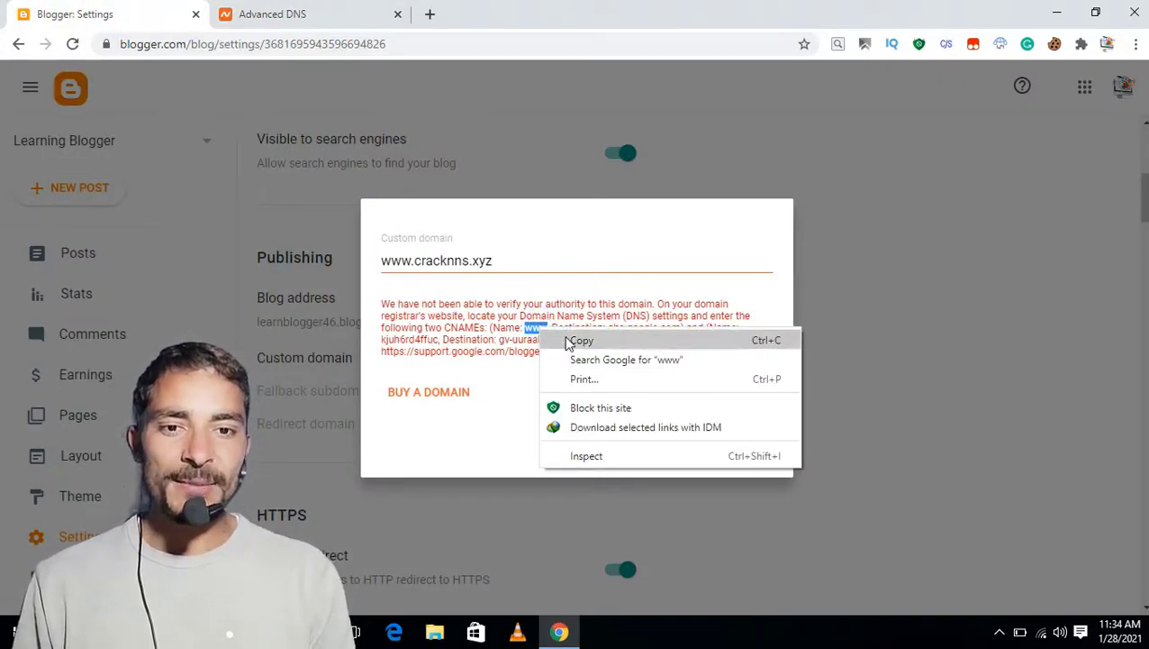
{"action": "left_click", "coordinate": [580, 340]}
{"action": "left_click", "coordinate": [279, 11]}
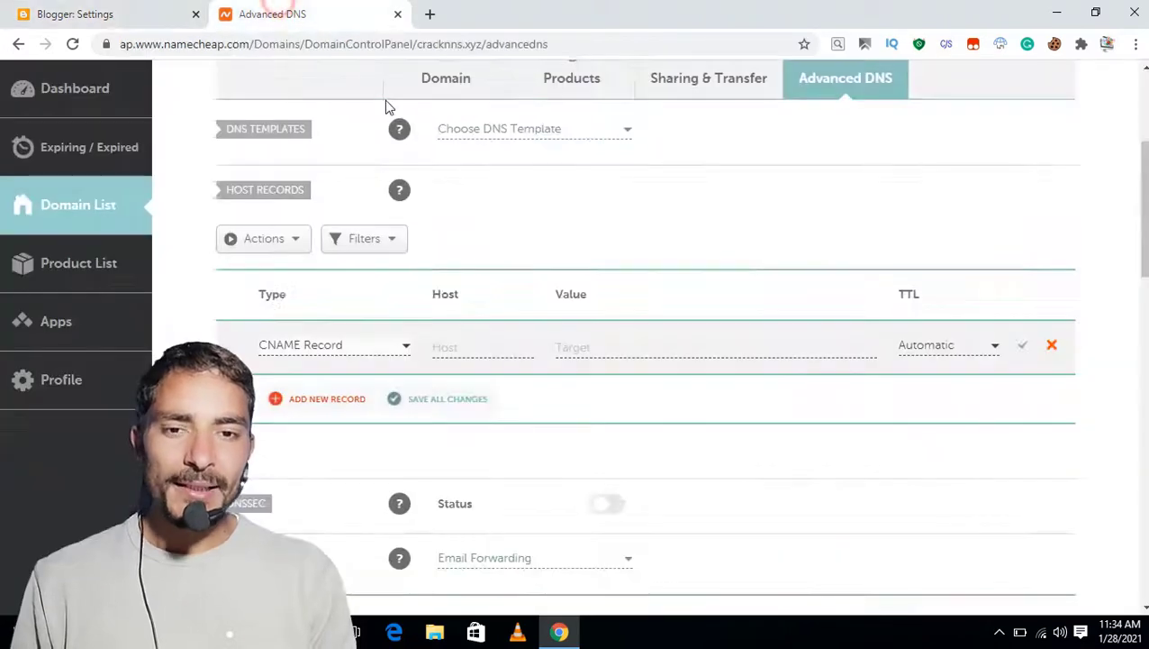
{"action": "left_click", "coordinate": [454, 346]}
{"action": "right_click", "coordinate": [453, 346]}
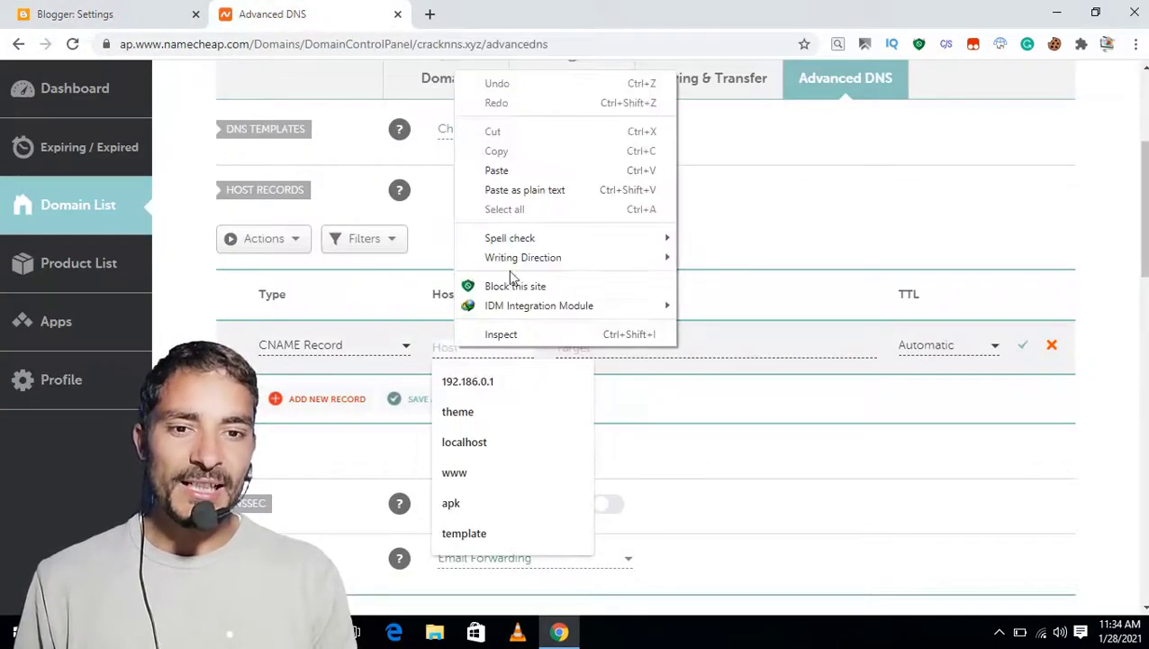
{"action": "left_click", "coordinate": [498, 170]}
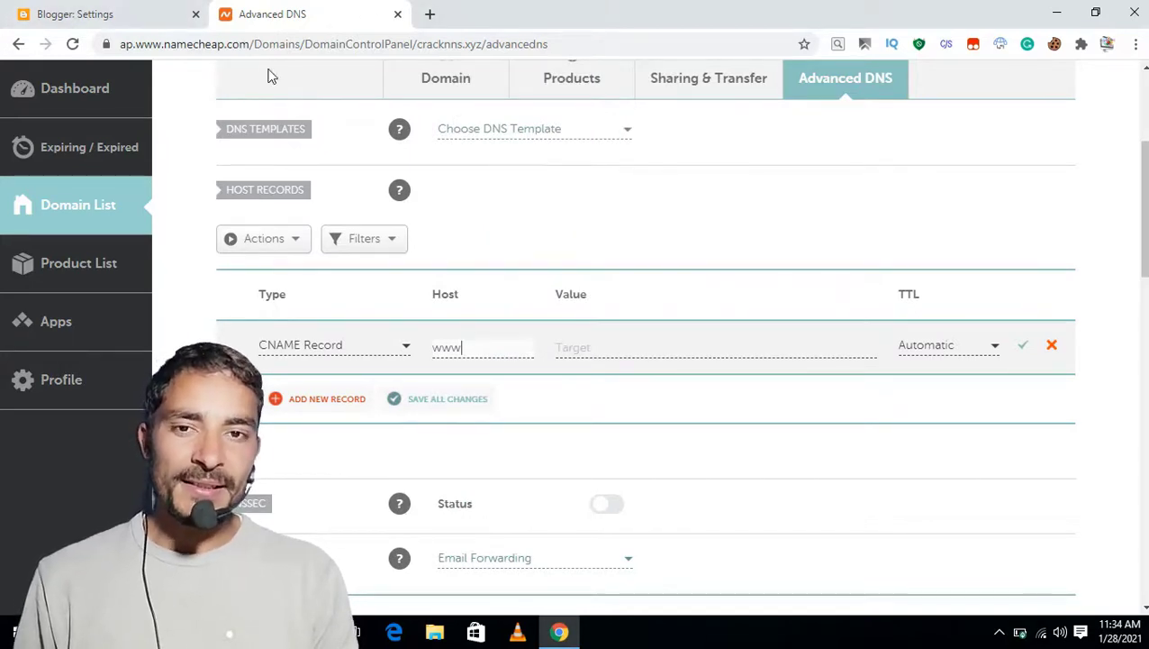
Copy the destination ghs.google.com from Blogger's message and paste it as the target value of the www CNAME record in Namecheap.
{"action": "left_click", "coordinate": [133, 14]}
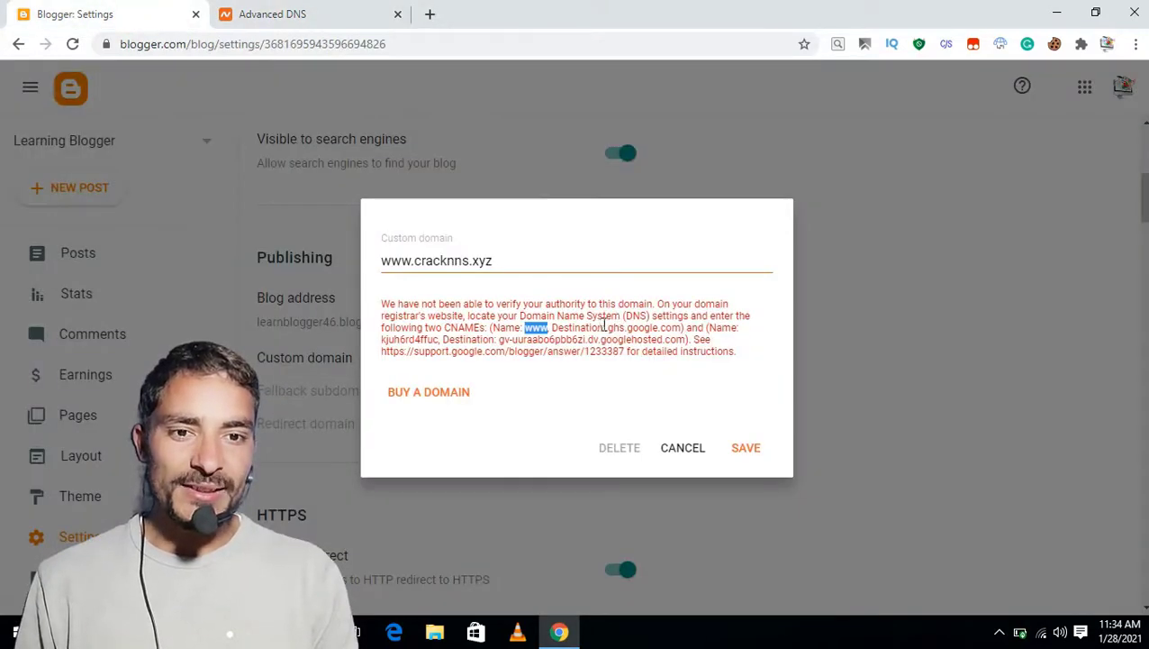
{"action": "left_click_drag", "start_coordinate": [609, 328], "coordinate": [673, 328]}
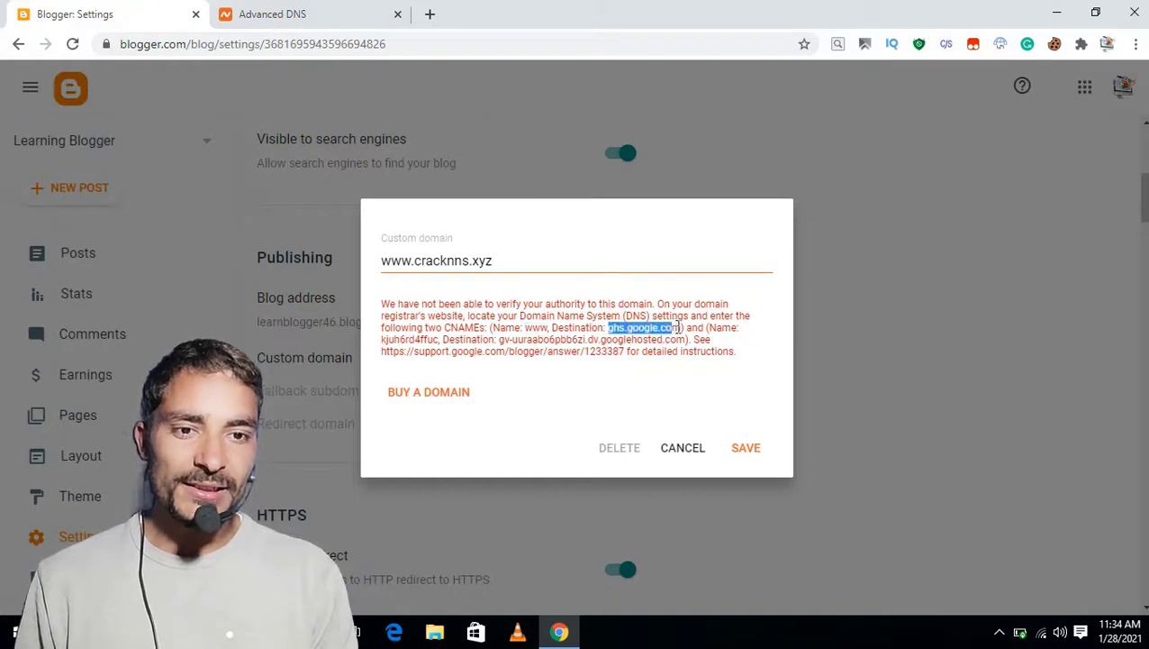
{"action": "right_click", "coordinate": [659, 326]}
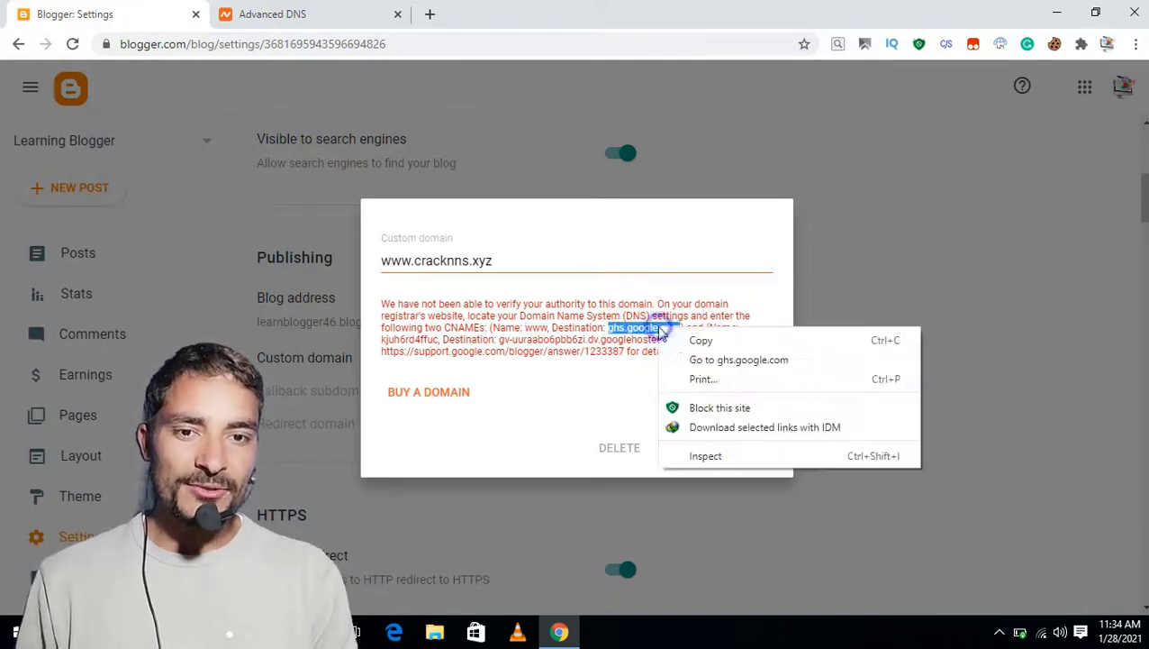
{"action": "left_click", "coordinate": [686, 338]}
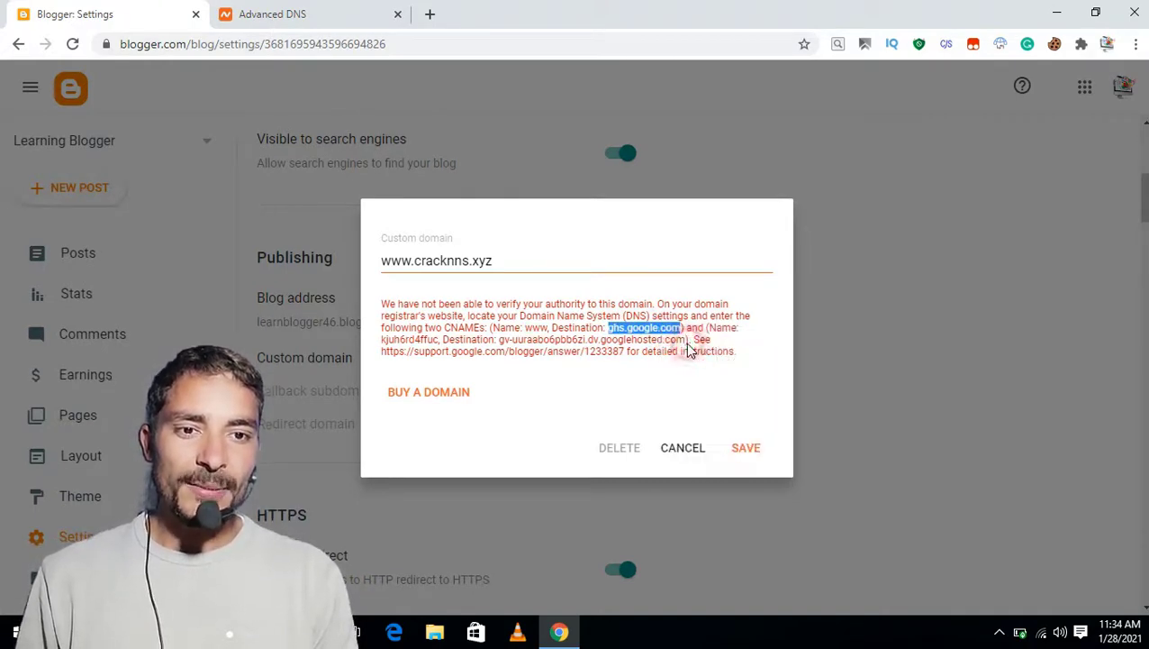
{"action": "left_click", "coordinate": [303, 11]}
{"action": "left_click", "coordinate": [637, 349]}
{"action": "right_click", "coordinate": [637, 349]}
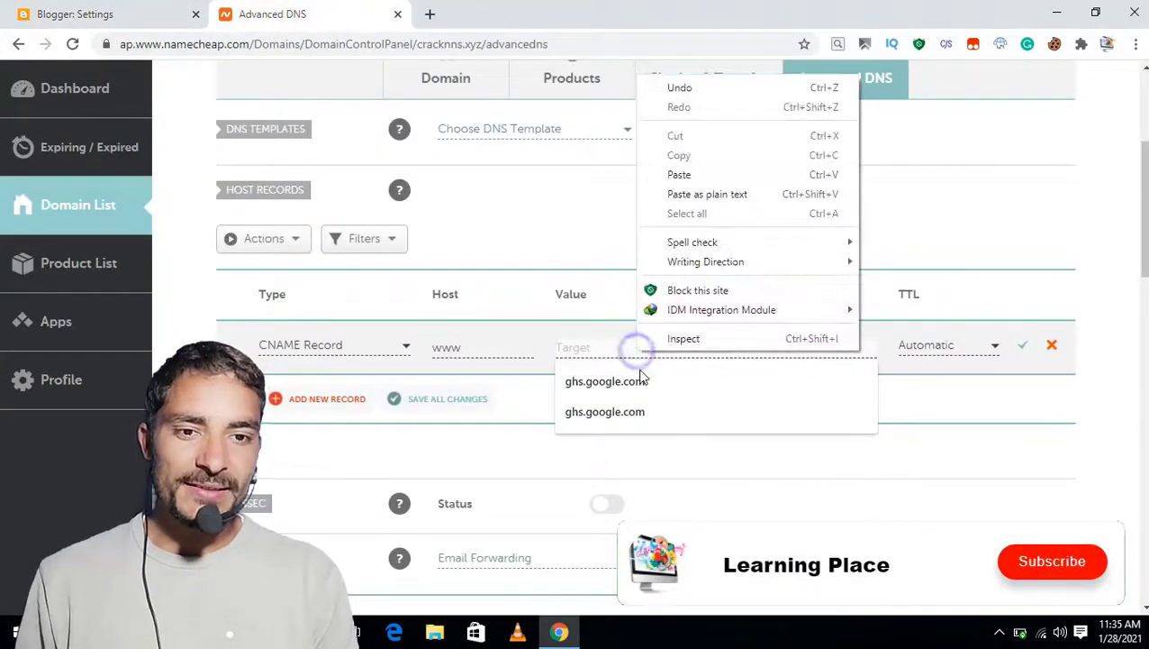
{"action": "left_click", "coordinate": [679, 175]}
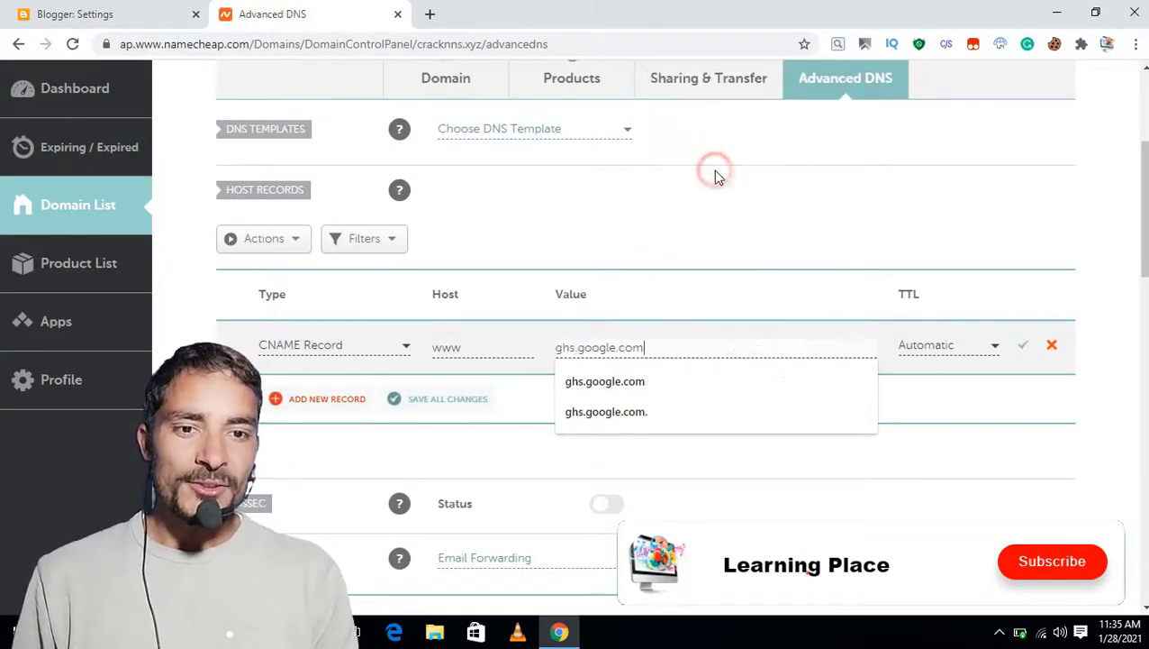
Copy the second CNAME name, kjuh6rd4ffuc, from the custom domain message in Blogger.
{"action": "left_click", "coordinate": [90, 14]}
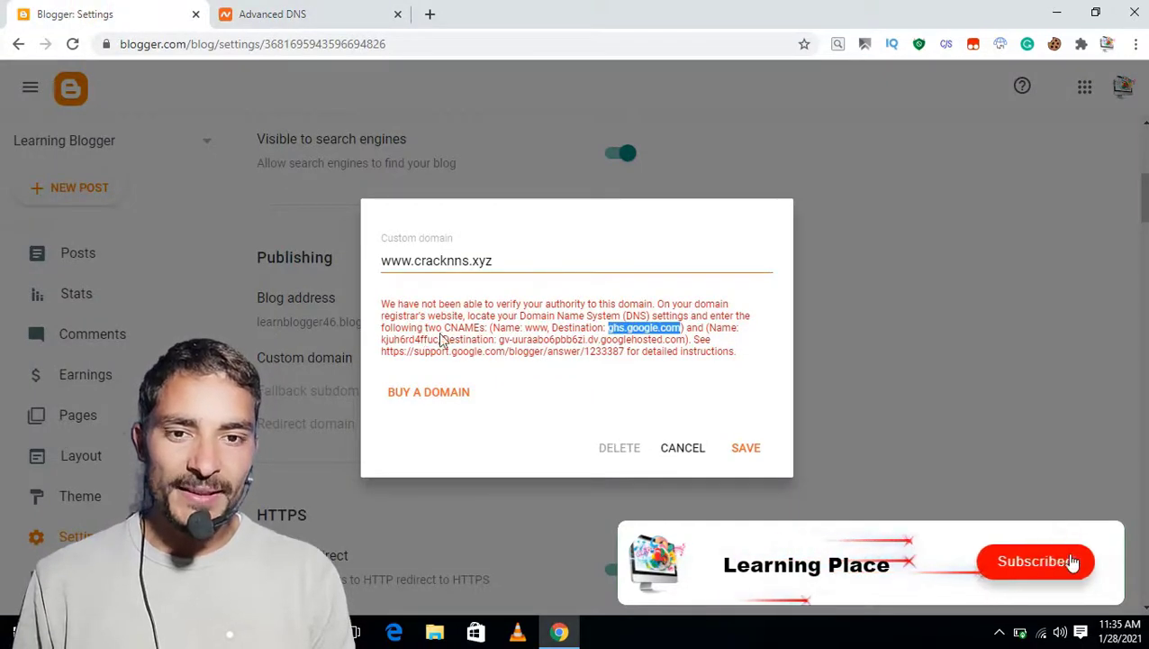
{"action": "left_click_drag", "start_coordinate": [439, 339], "coordinate": [383, 342]}
{"action": "right_click", "coordinate": [382, 342]}
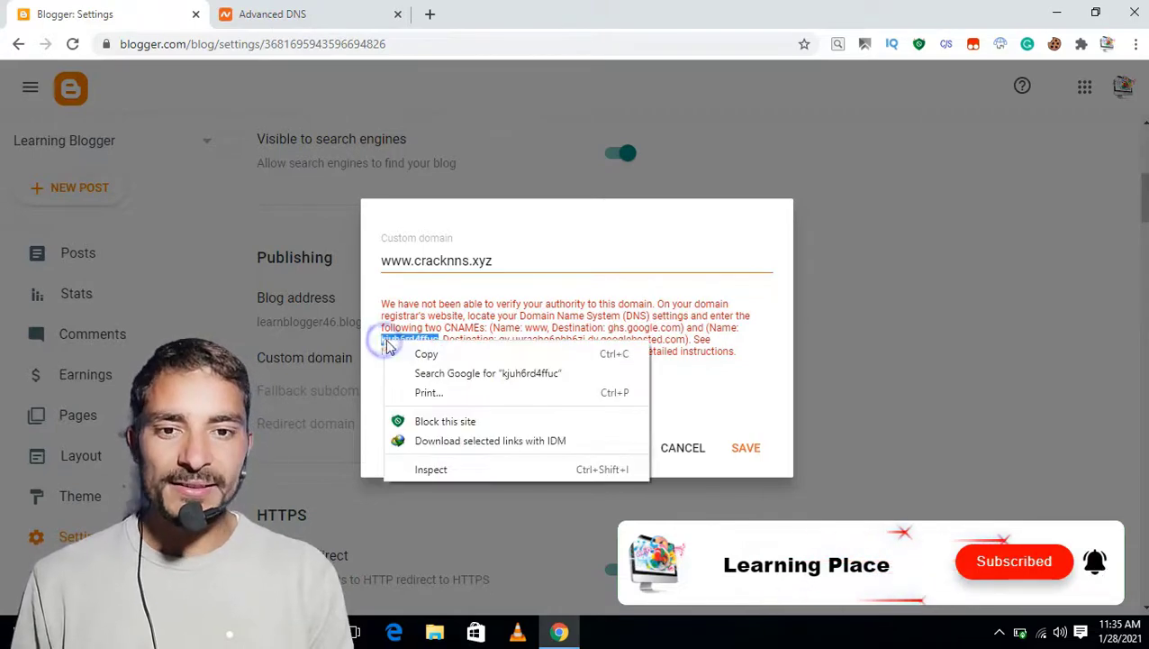
{"action": "left_click", "coordinate": [401, 357]}
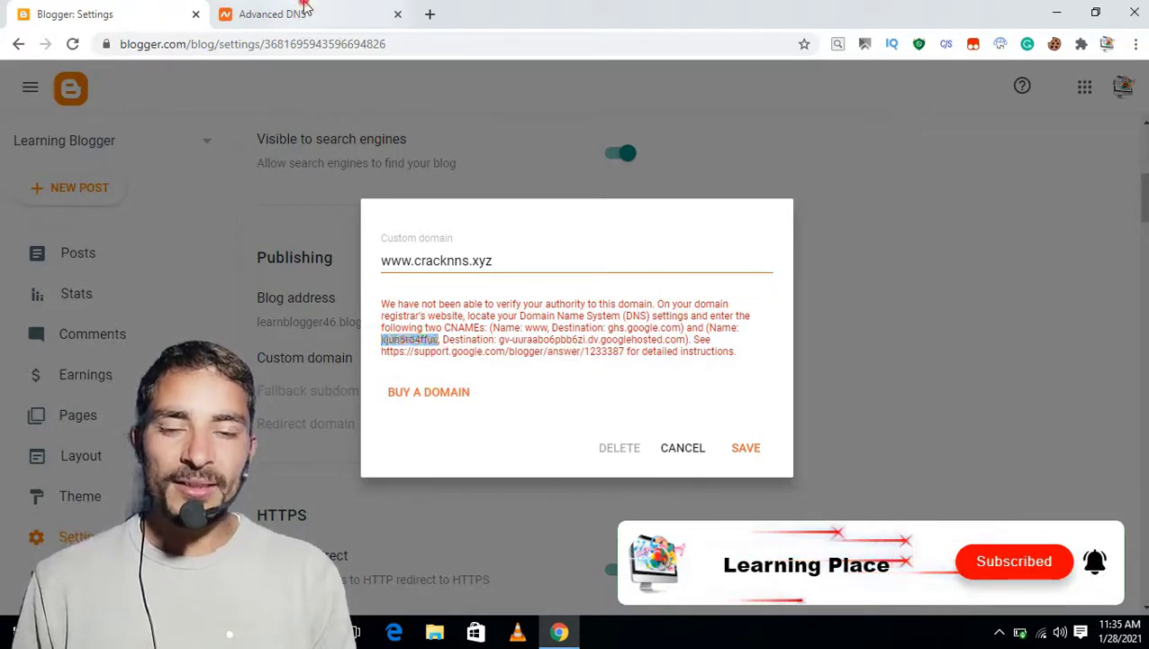
Add a second host record of type CNAME Record in Namecheap and paste kjuh6rd4ffuc as its host.
{"action": "left_click", "coordinate": [272, 14]}
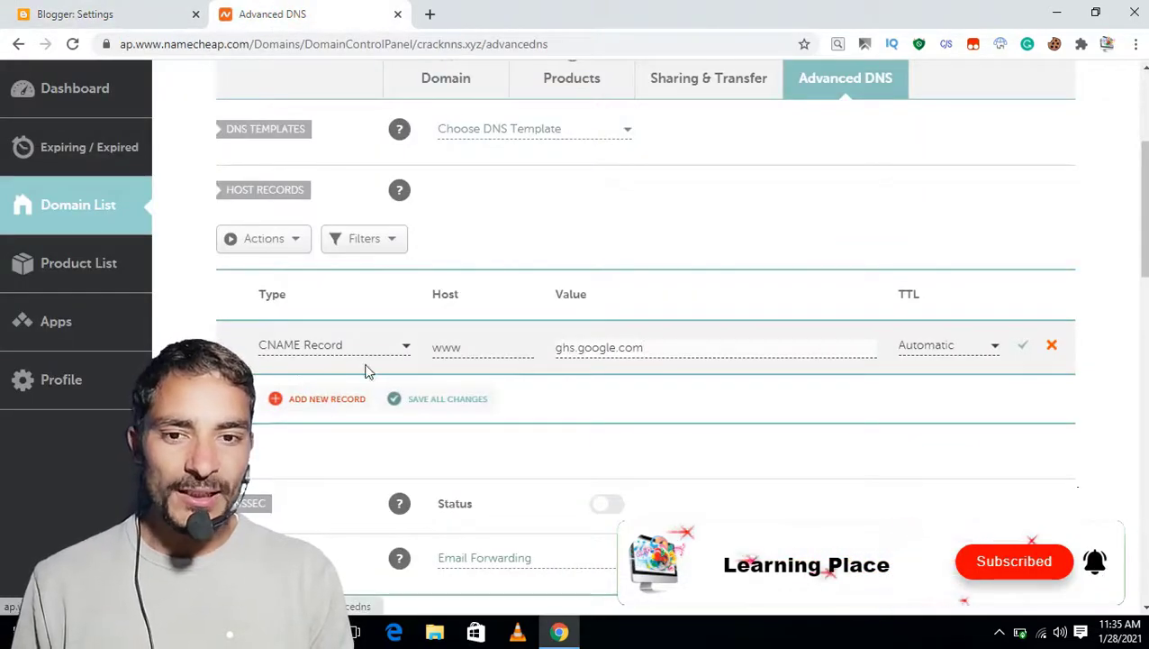
{"action": "left_click", "coordinate": [339, 401]}
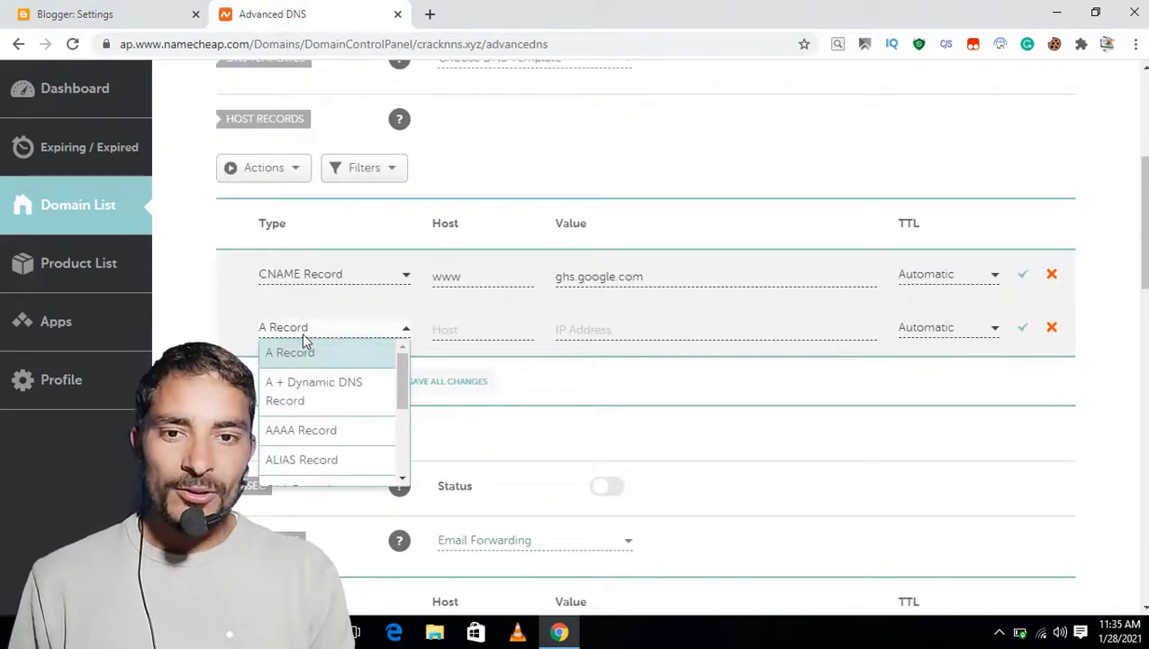
{"action": "scroll", "coordinate": [318, 407], "scroll_direction": "down", "scroll_amount": 4}
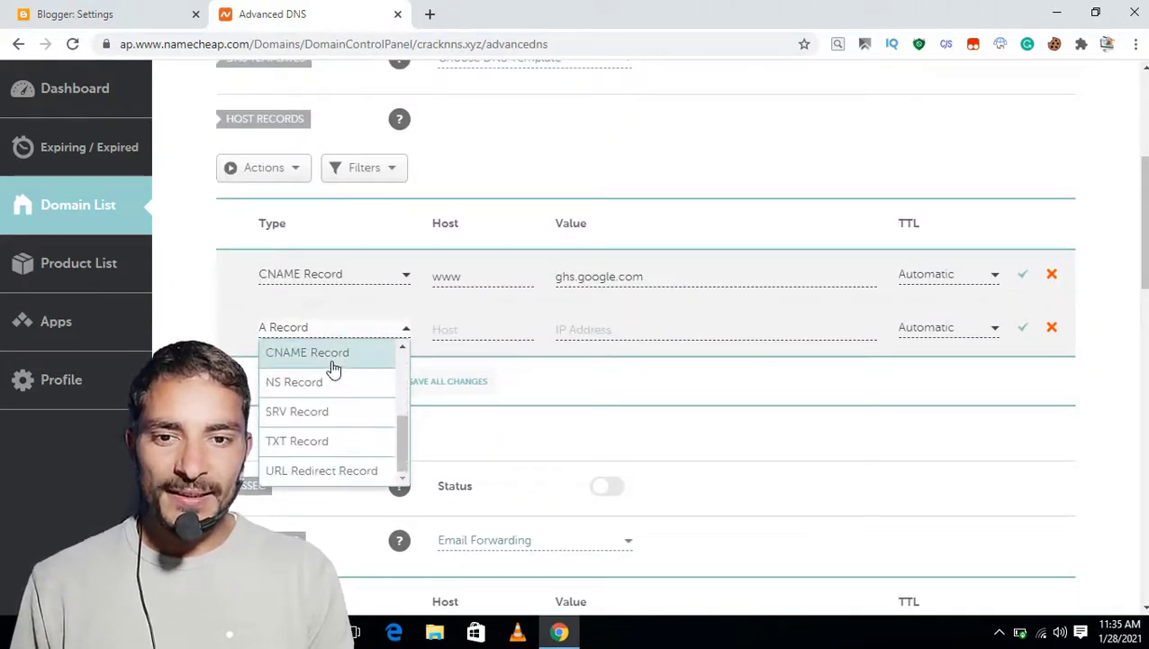
{"action": "left_click", "coordinate": [332, 360]}
{"action": "left_click", "coordinate": [472, 331]}
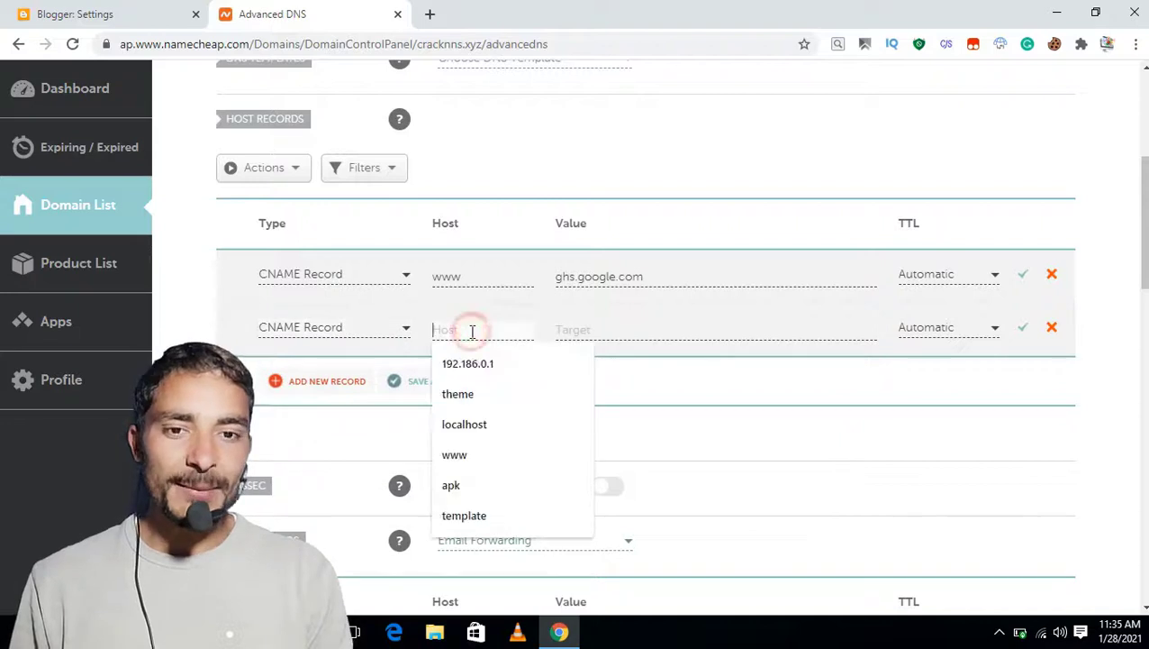
{"action": "right_click", "coordinate": [474, 336]}
{"action": "left_click", "coordinate": [513, 432]}
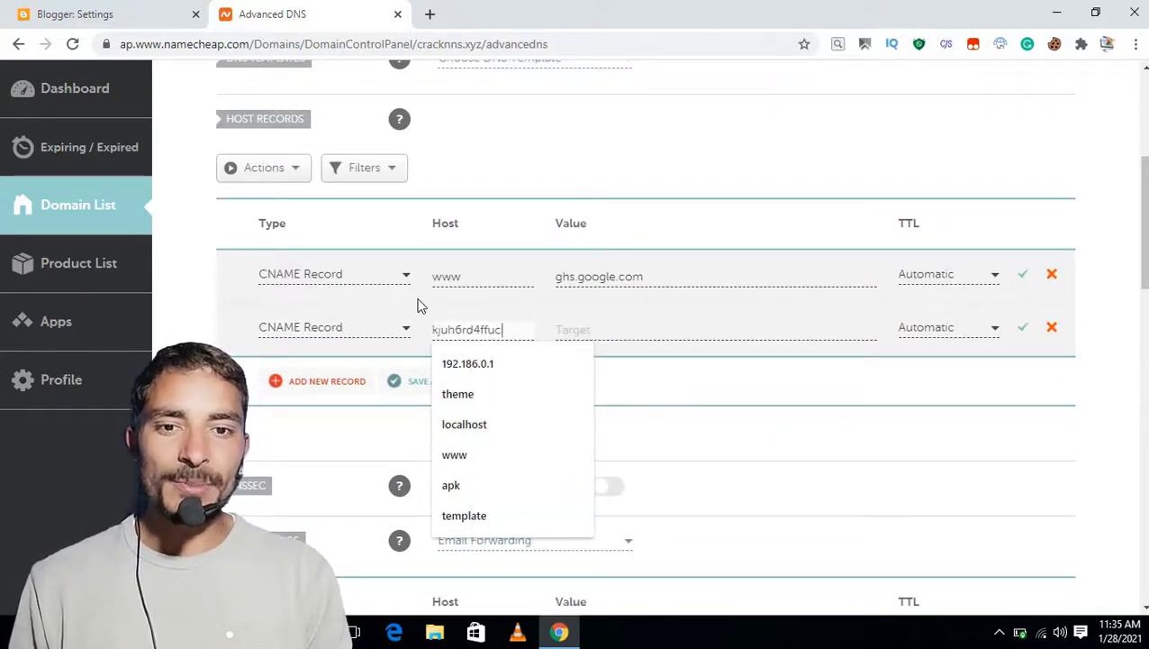
Copy the destination gv-uuraabo6pbb6zi.dv.googlehosted.com from Blogger's message and paste it as the second CNAME record's target value in Namecheap.
{"action": "left_click", "coordinate": [174, 19]}
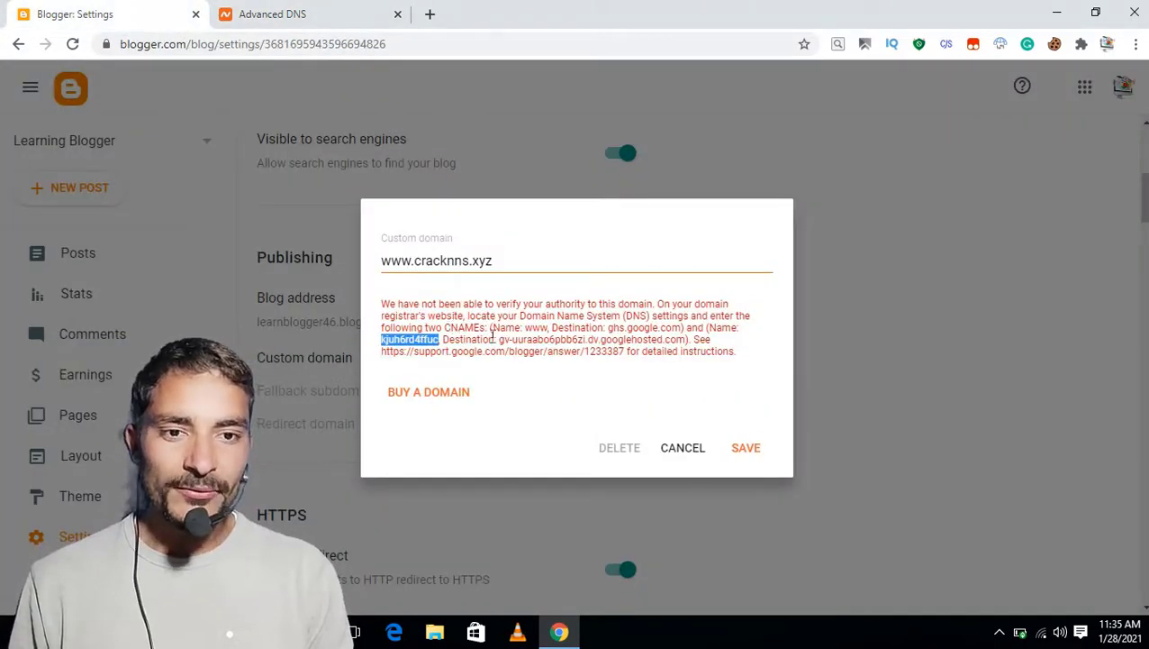
{"action": "left_click_drag", "start_coordinate": [501, 340], "coordinate": [691, 339]}
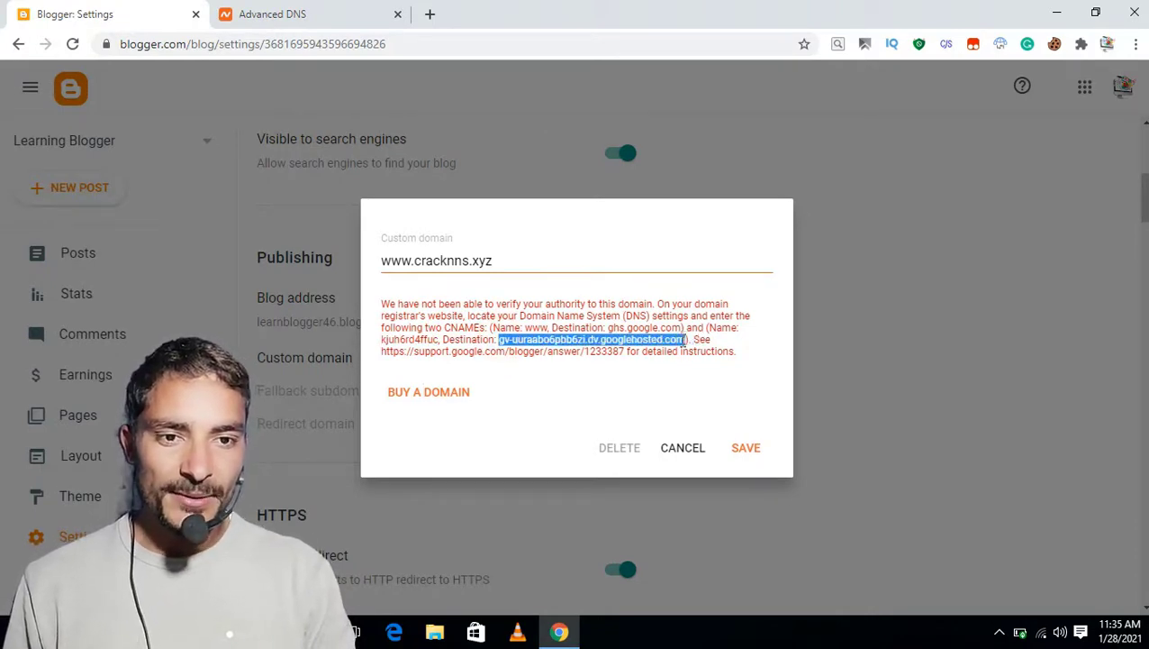
{"action": "right_click", "coordinate": [671, 340]}
{"action": "left_click", "coordinate": [700, 354]}
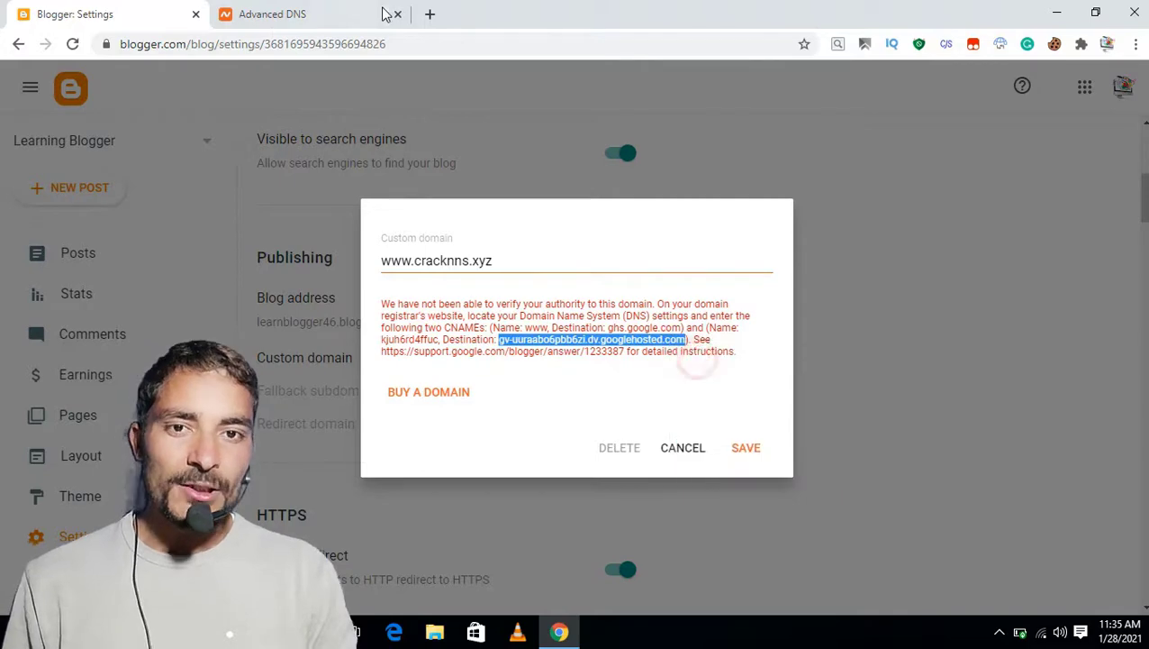
{"action": "left_click", "coordinate": [333, 7]}
{"action": "left_click", "coordinate": [611, 326]}
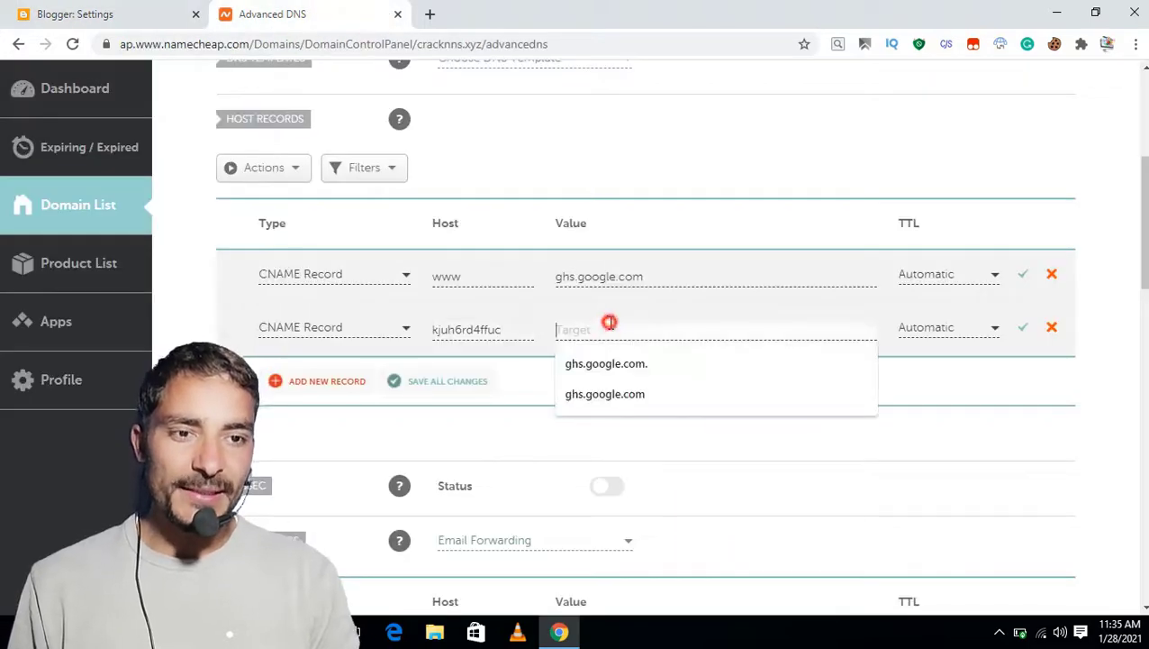
{"action": "right_click", "coordinate": [615, 330]}
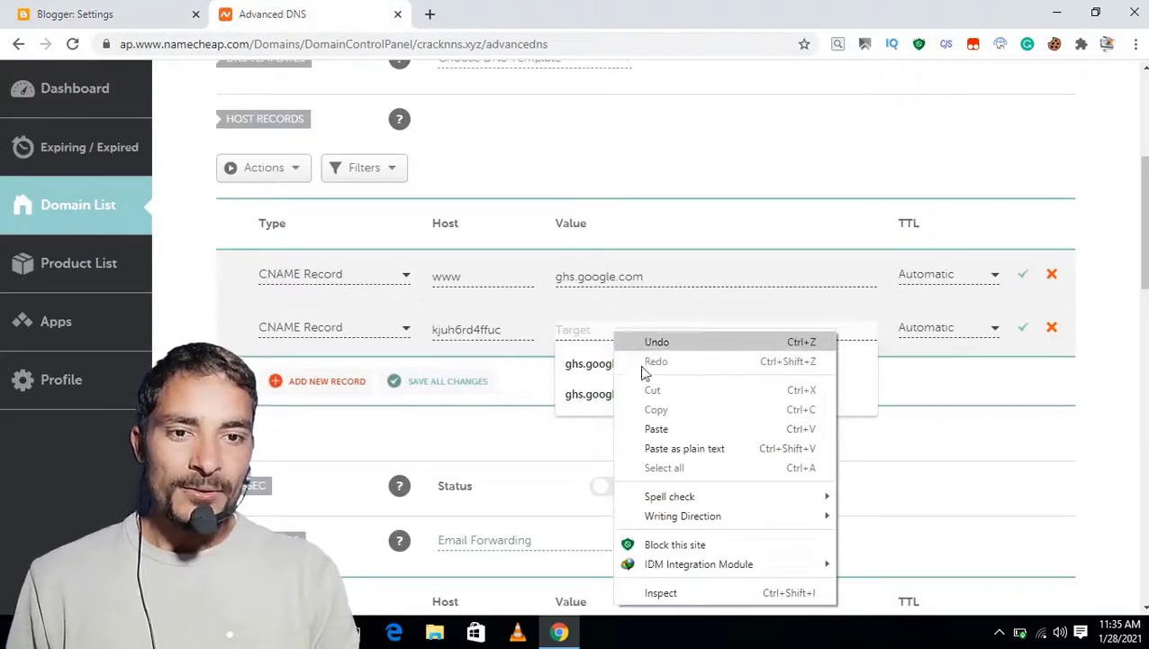
{"action": "left_click", "coordinate": [656, 430]}
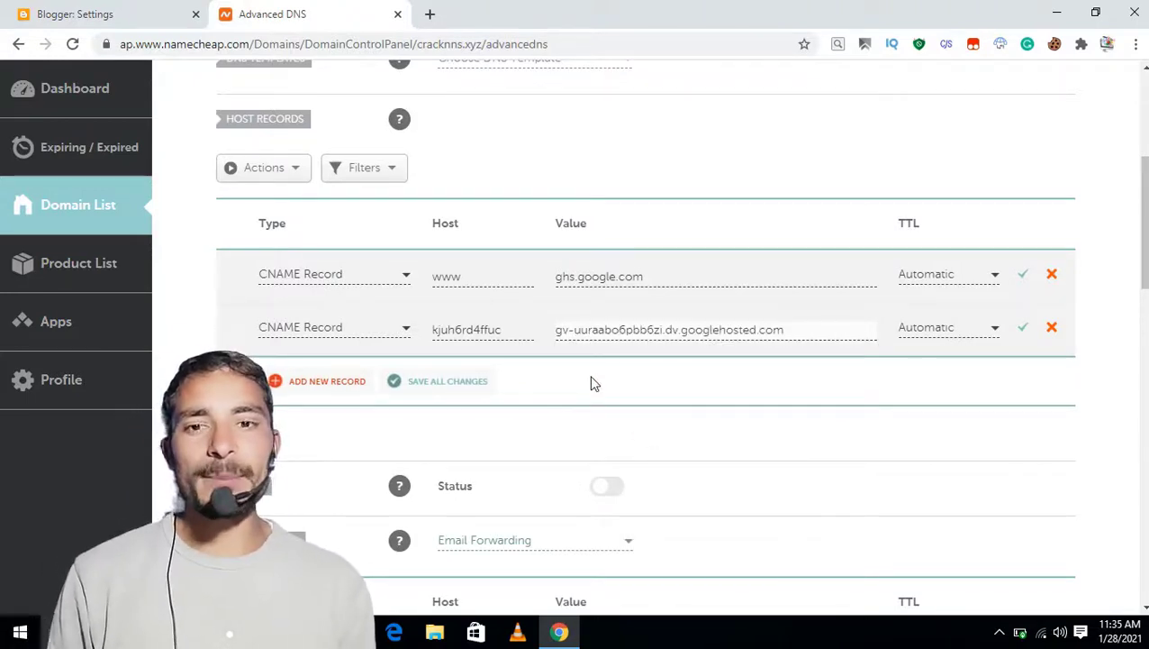
Duplicate the Namecheap Advanced DNS page in a new browser tab and go back to the domain list there.
{"action": "right_click", "coordinate": [293, 16]}
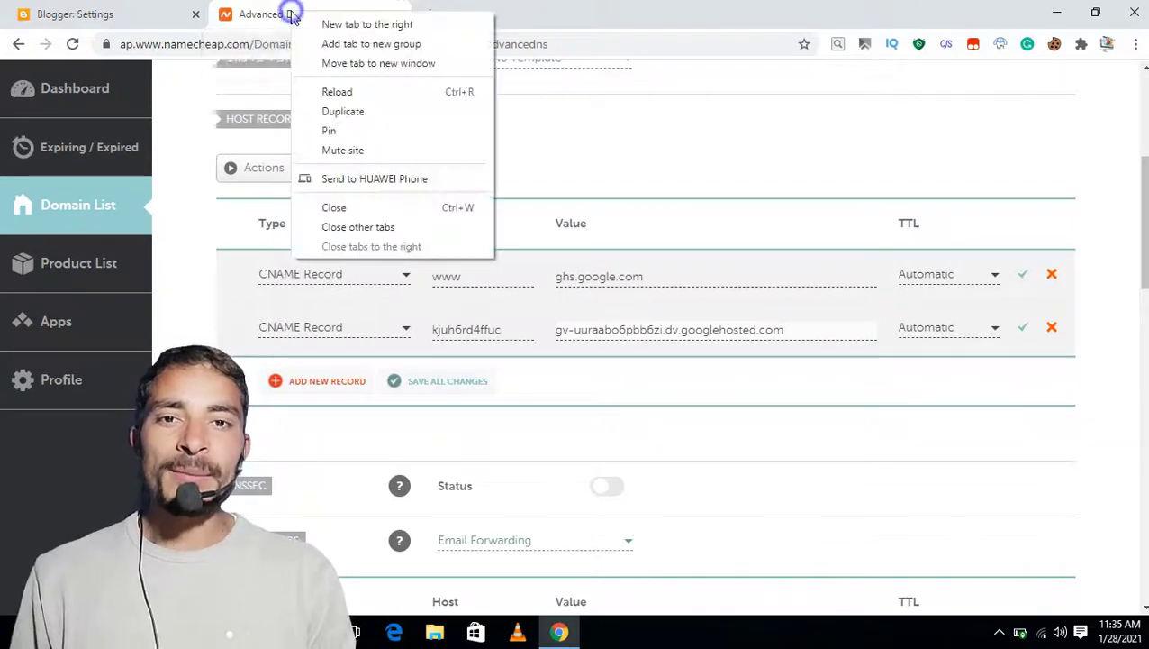
{"action": "left_click", "coordinate": [375, 109]}
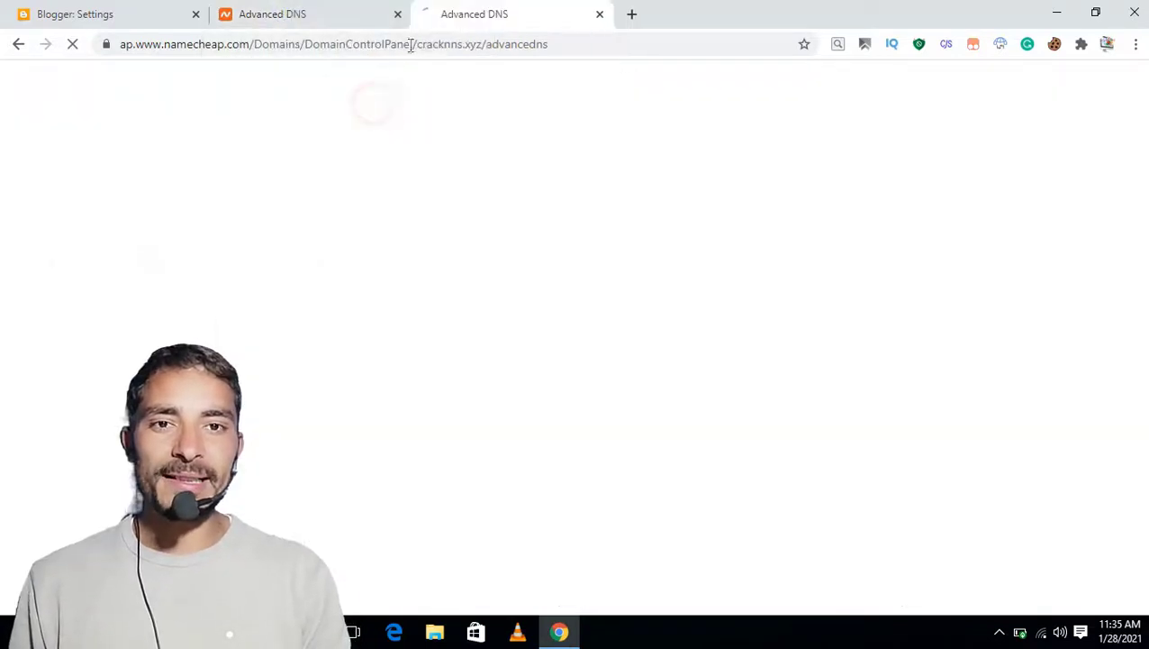
{"action": "left_click", "coordinate": [552, 44]}
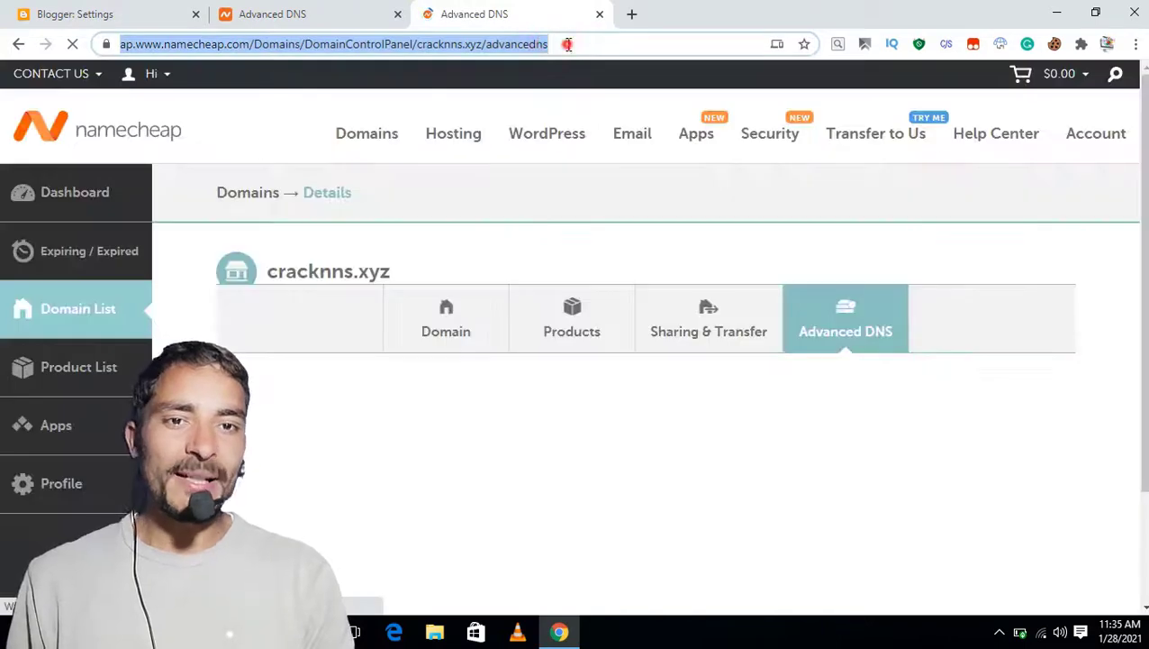
{"action": "left_click", "coordinate": [568, 44]}
{"action": "key", "text": "BackSpace"}
{"action": "key", "text": "BackSpace"}
{"action": "key", "text": "BackSpace"}
{"action": "key", "text": "BackSpace"}
{"action": "key", "text": "BackSpace"}
{"action": "key", "text": "BackSpace"}
{"action": "key", "text": "BackSpace"}
{"action": "key", "text": "BackSpace"}
{"action": "key", "text": "BackSpace"}
{"action": "key", "text": "BackSpace"}
{"action": "key", "text": "BackSpace"}
{"action": "key", "text": "BackSpace"}
{"action": "key", "text": "BackSpace"}
{"action": "key", "text": "BackSpace"}
{"action": "key", "text": "BackSpace"}
{"action": "key", "text": "BackSpace"}
{"action": "key", "text": "BackSpace"}
{"action": "key", "text": "BackSpace"}
{"action": "key", "text": "BackSpace"}
{"action": "key", "text": "BackSpace"}
{"action": "key", "text": "BackSpace"}
{"action": "key", "text": "BackSpace"}
{"action": "key", "text": "BackSpace"}
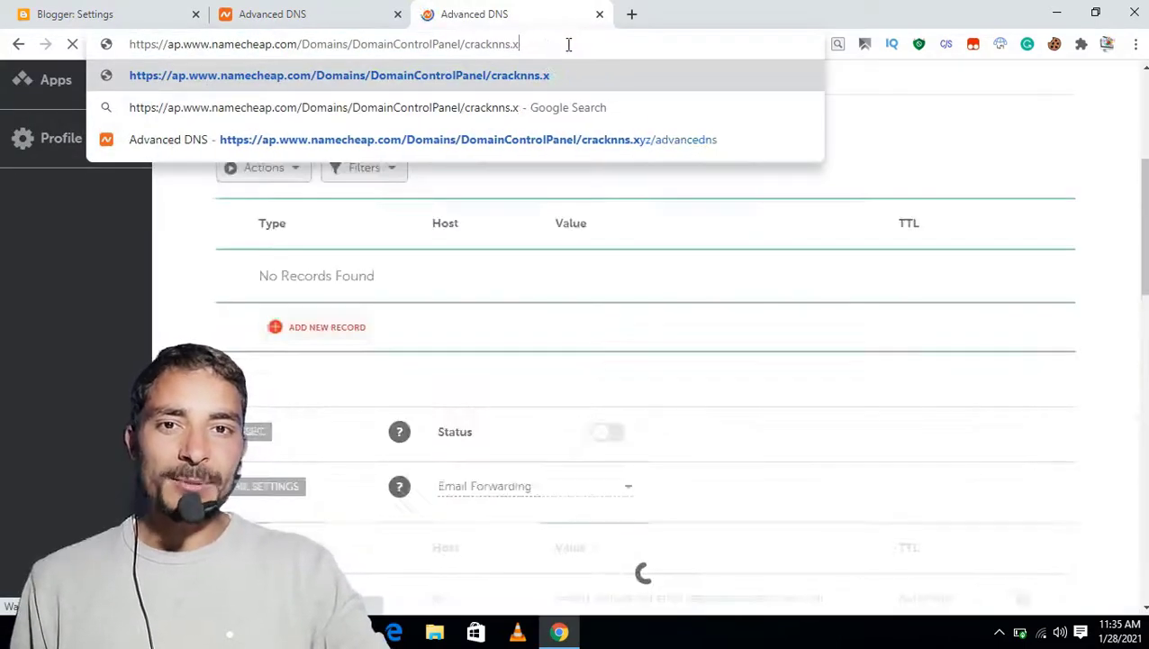
{"action": "key", "text": "BackSpace"}
{"action": "key", "text": "BackSpace"}
{"action": "key", "text": "BackSpace"}
{"action": "key", "text": "BackSpace"}
{"action": "key", "text": "BackSpace"}
{"action": "key", "text": "Return"}
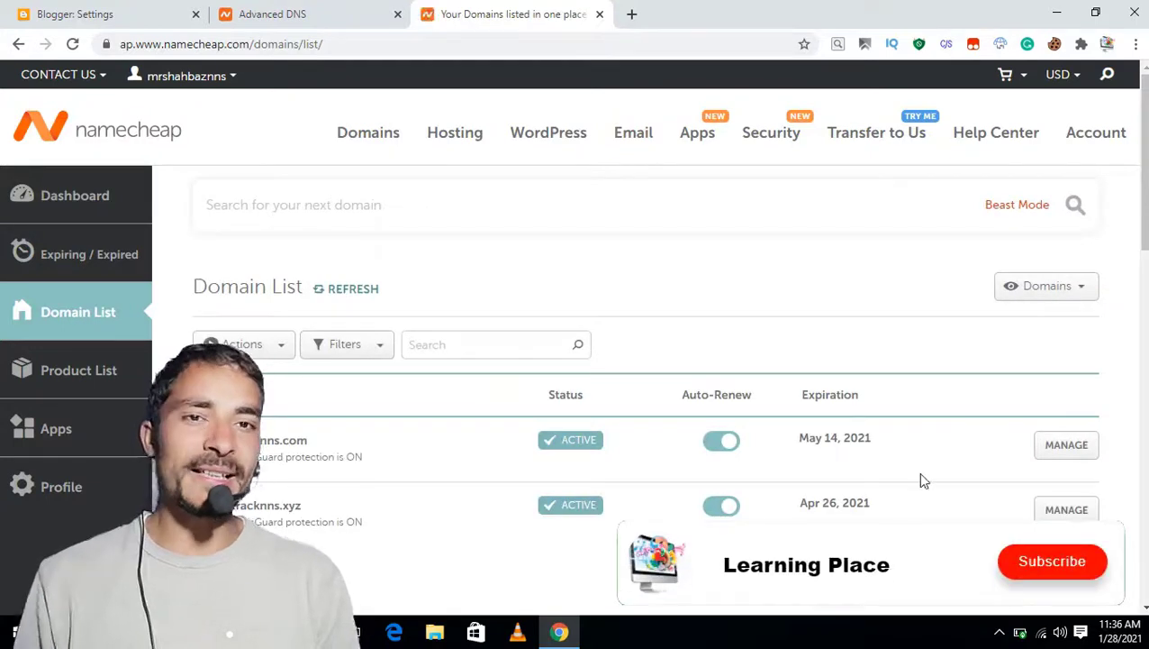
Open the Advanced DNS settings of the cracknns.com domain from the domain list.
{"action": "left_click", "coordinate": [1095, 459]}
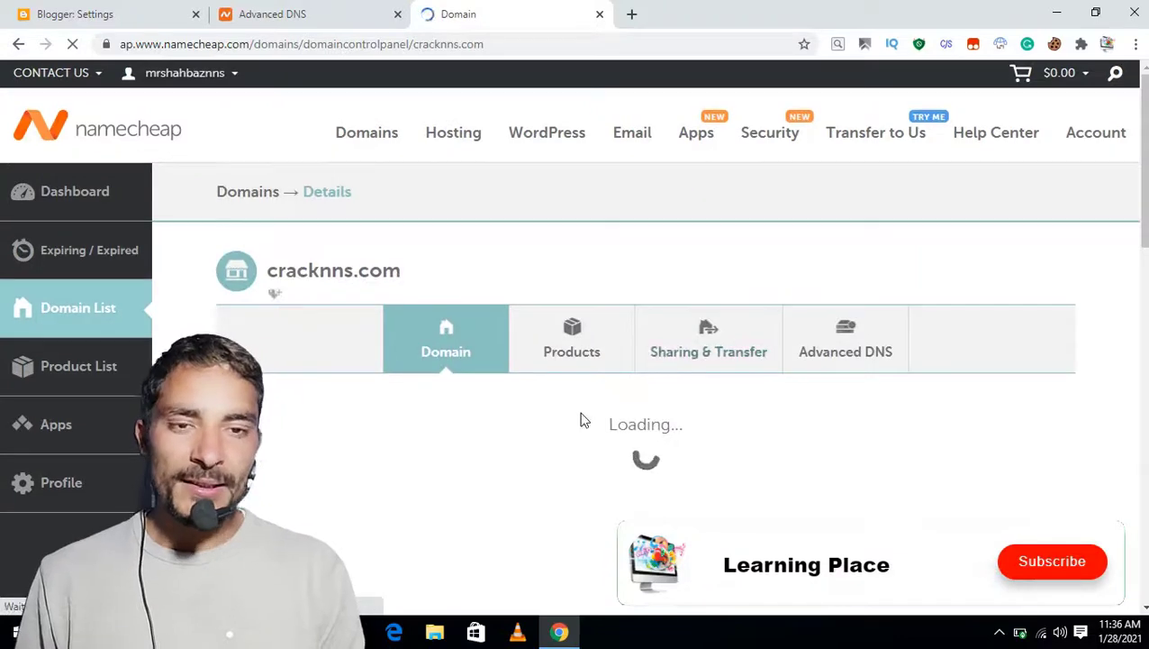
{"action": "scroll", "coordinate": [581, 420], "scroll_direction": "down", "scroll_amount": 3}
{"action": "left_click", "coordinate": [846, 115]}
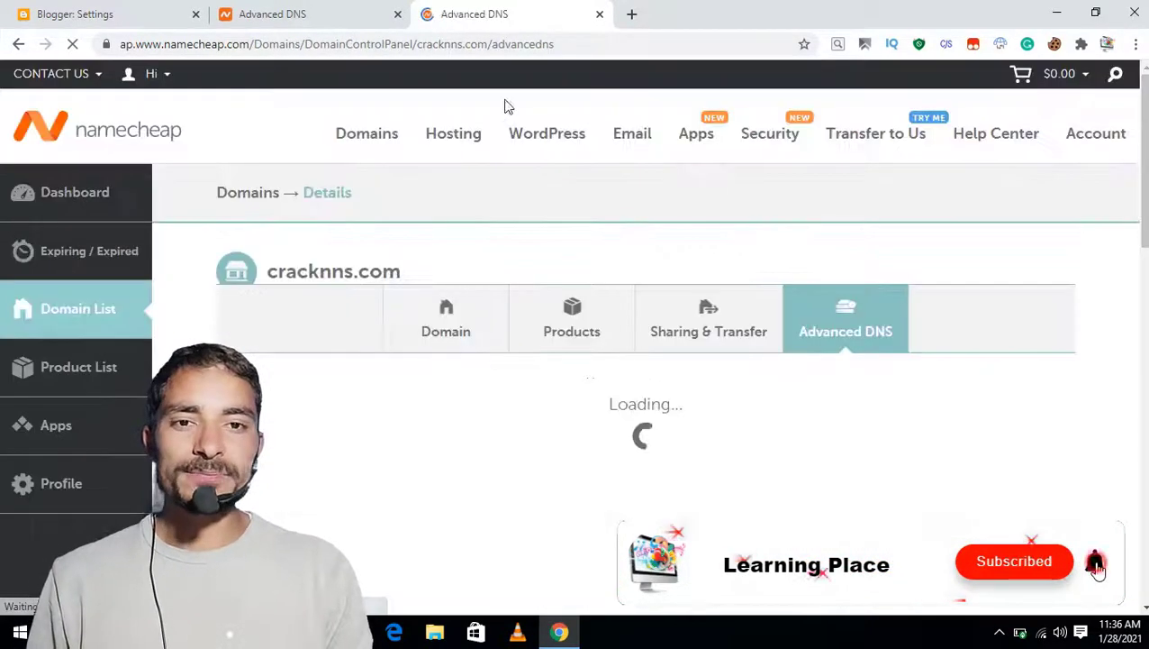
{"action": "left_click", "coordinate": [275, 14]}
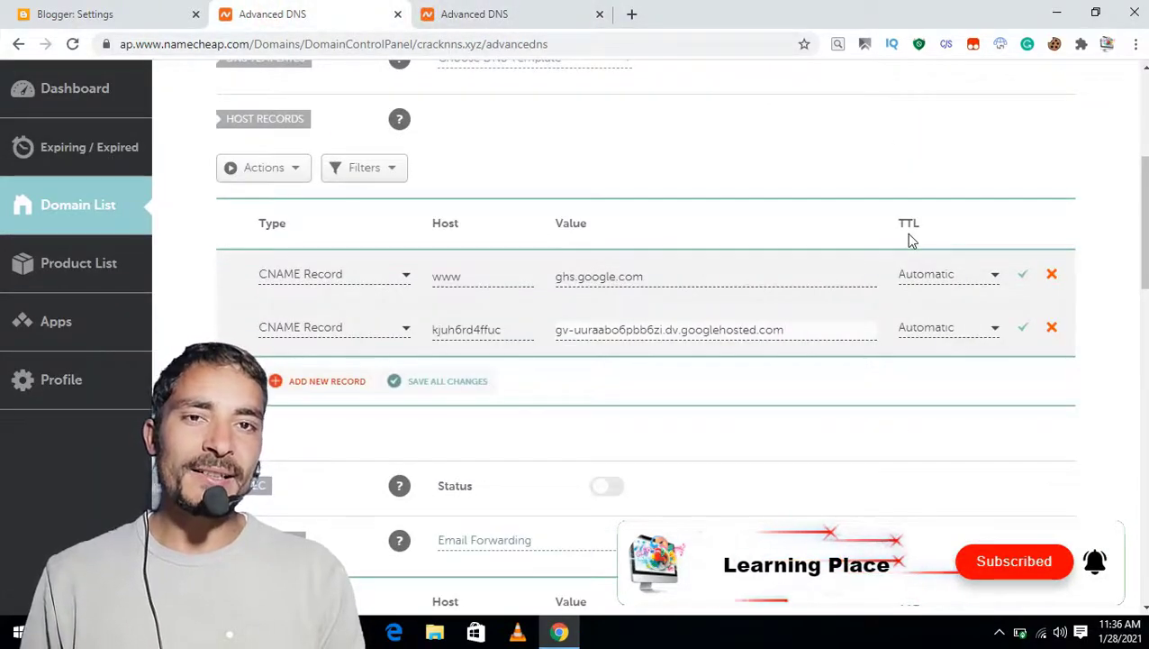
{"action": "left_click", "coordinate": [505, 13]}
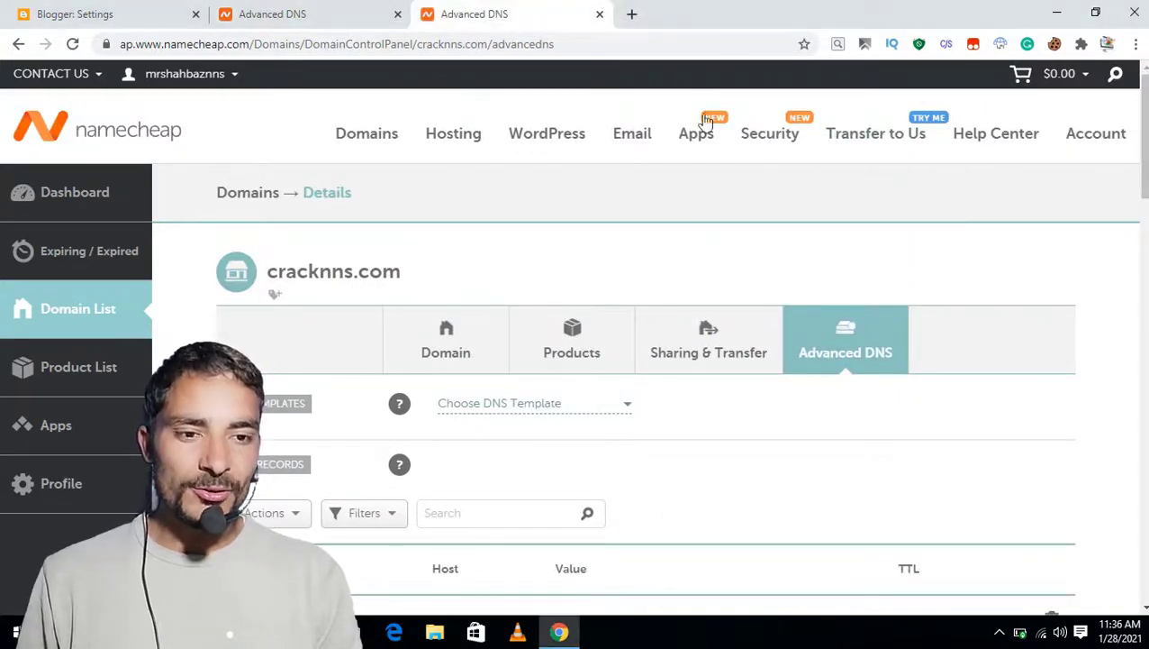
Show all host records of cracknns.com and examine the TTL of its CNAME records.
{"action": "scroll", "coordinate": [654, 345], "scroll_direction": "down", "scroll_amount": 4}
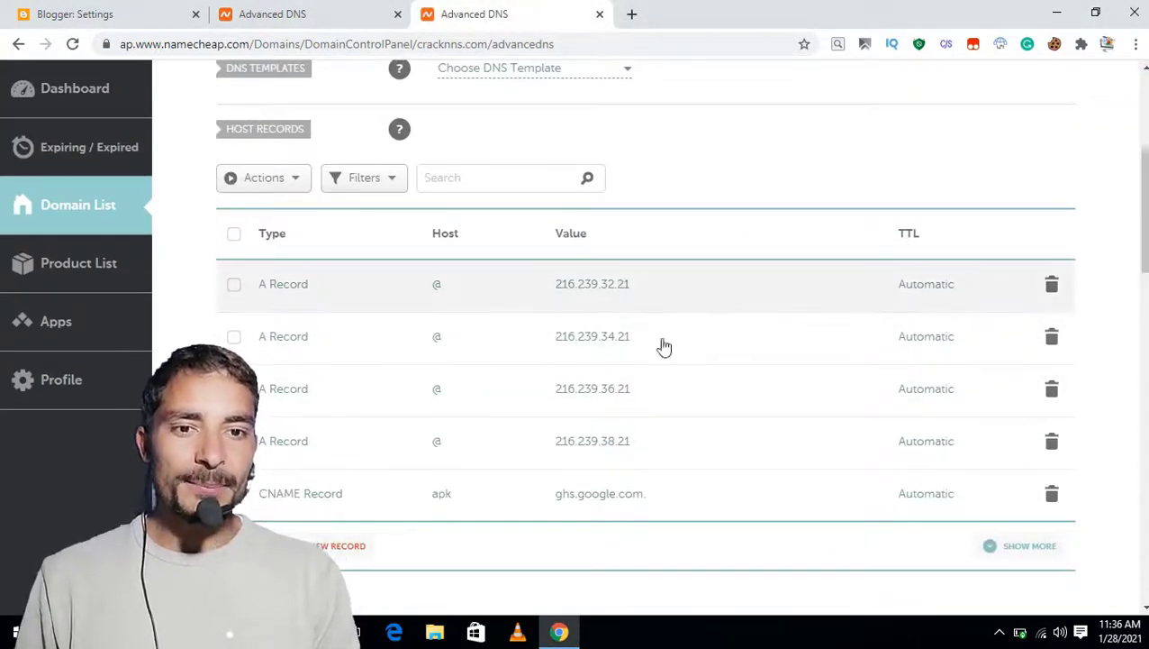
{"action": "left_click", "coordinate": [1023, 540]}
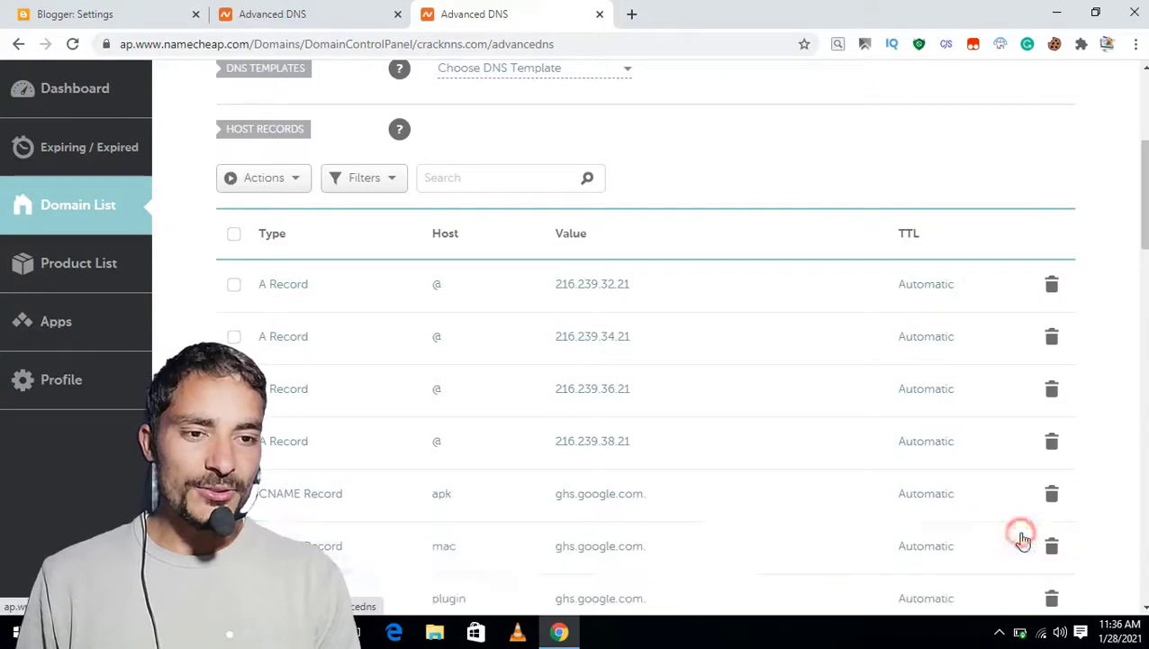
{"action": "scroll", "coordinate": [816, 438], "scroll_direction": "down", "scroll_amount": 4}
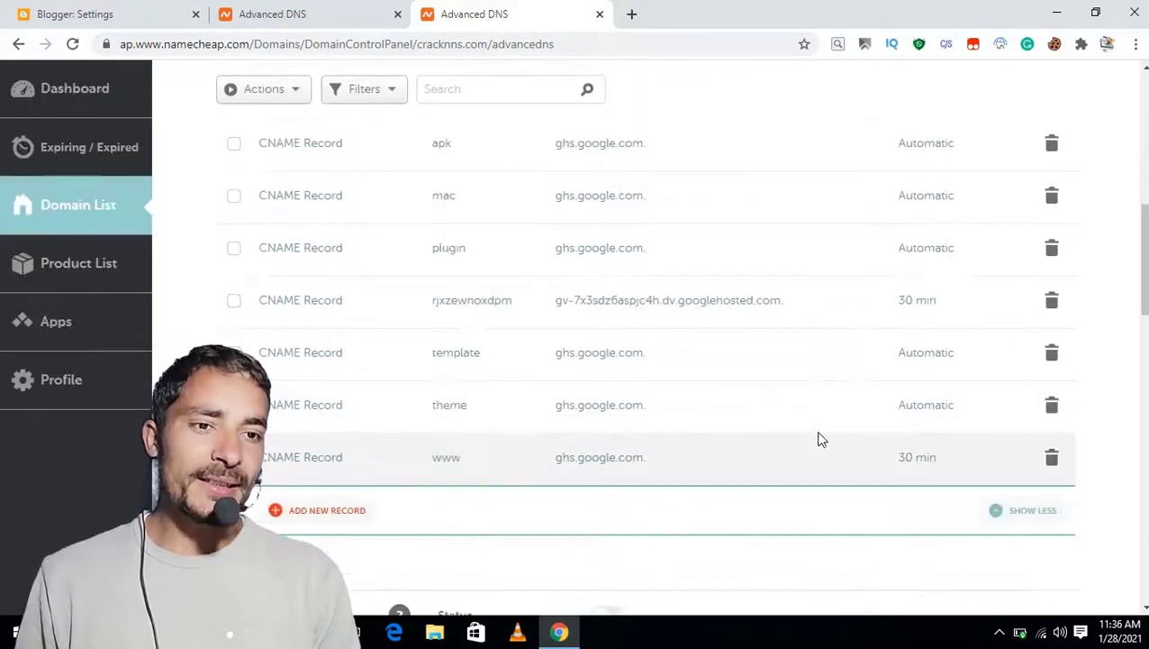
Set the TTL of both new CNAME records for cracknns.xyz to 30 min.
{"action": "left_click", "coordinate": [256, 14]}
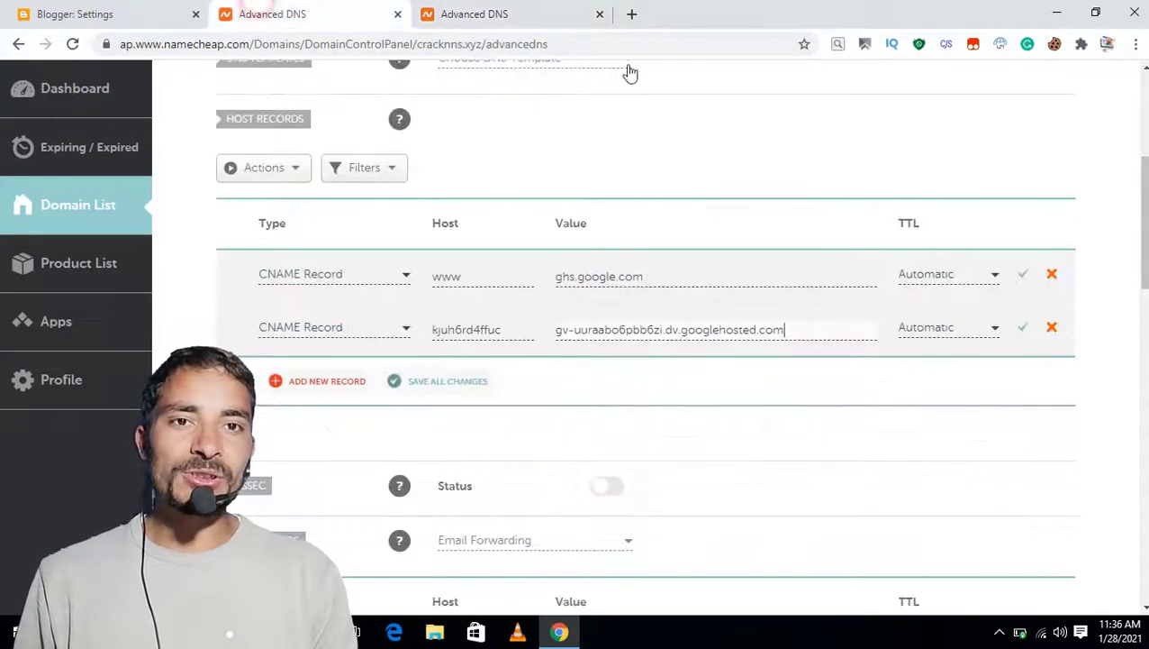
{"action": "left_click", "coordinate": [978, 274]}
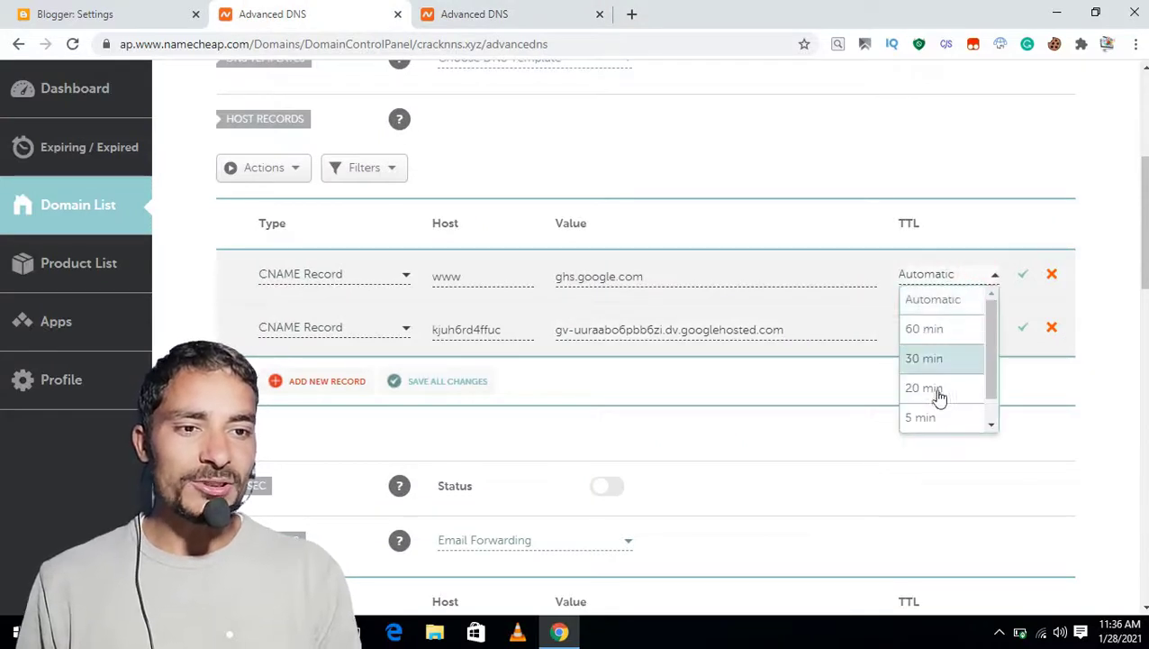
{"action": "left_click", "coordinate": [937, 361]}
{"action": "left_click", "coordinate": [964, 328]}
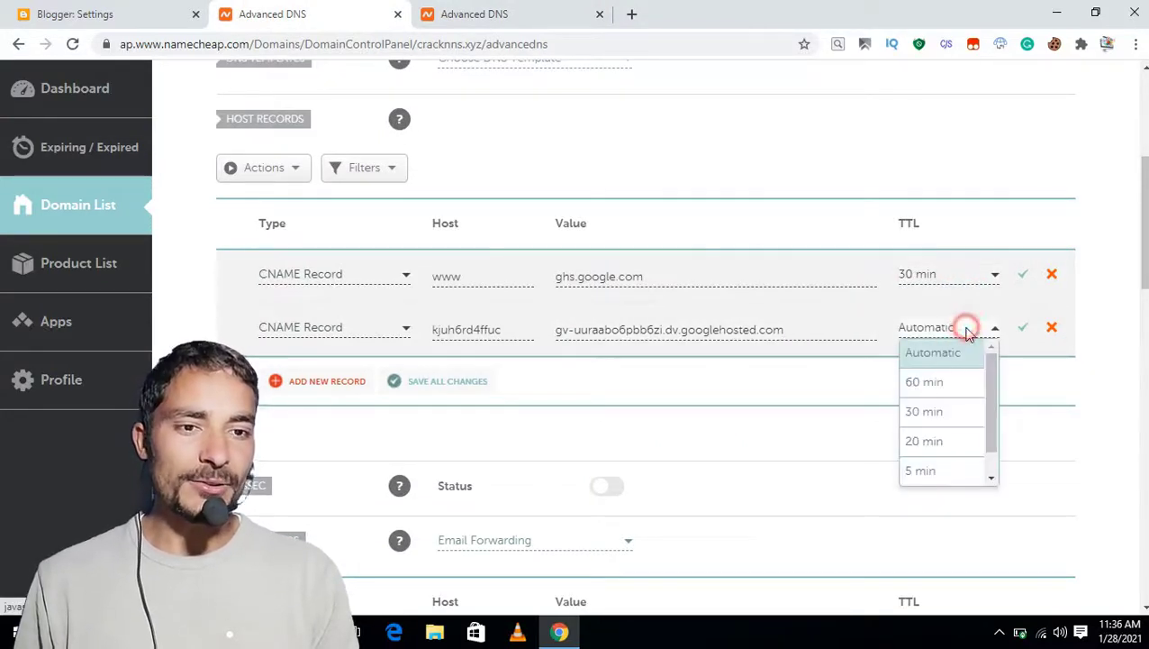
{"action": "left_click", "coordinate": [948, 414]}
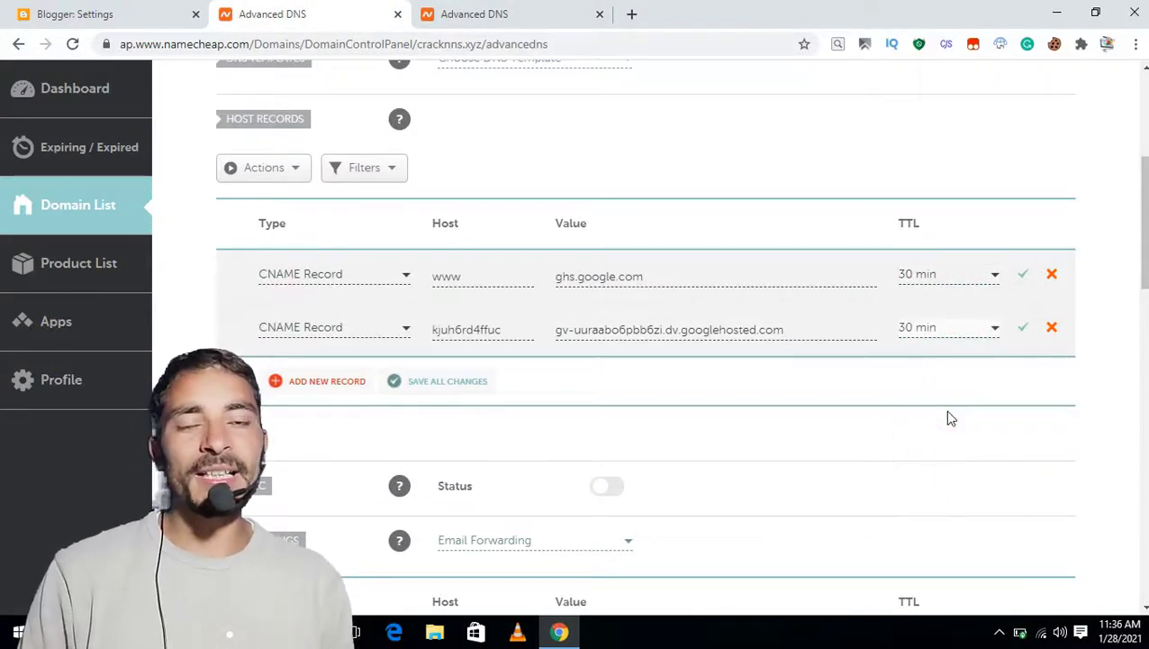
Copy the IP address 216.239.38.21 from the fourth A record in cracknns.com's host records.
{"action": "left_click", "coordinate": [469, 11]}
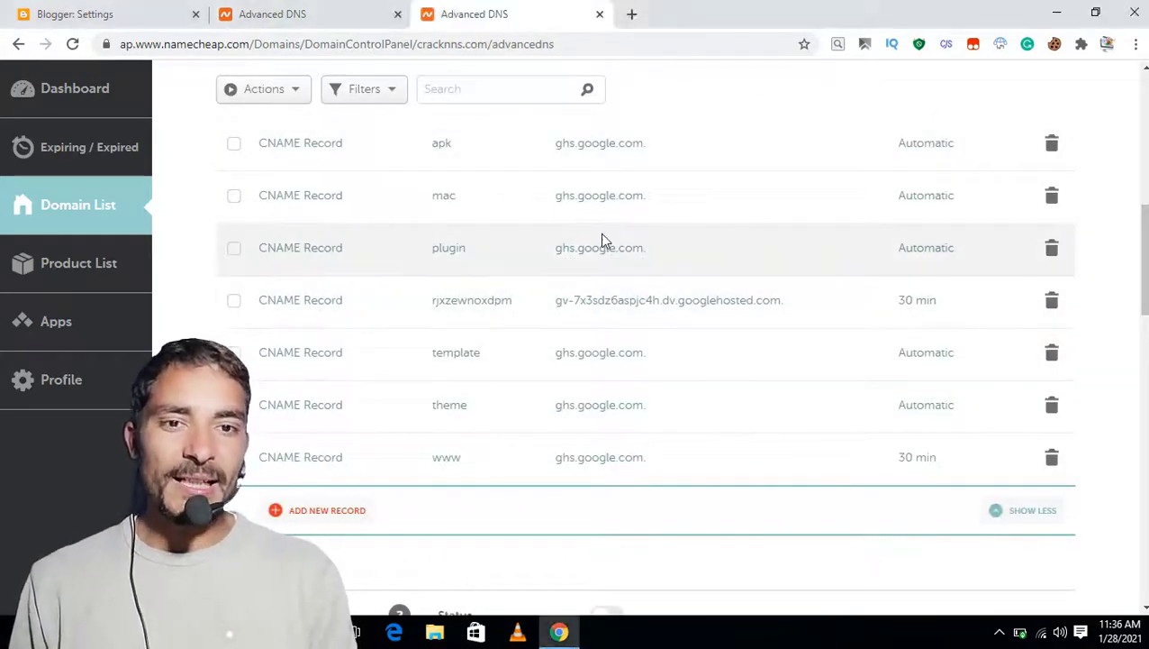
{"action": "scroll", "coordinate": [601, 239], "scroll_direction": "up", "scroll_amount": 3}
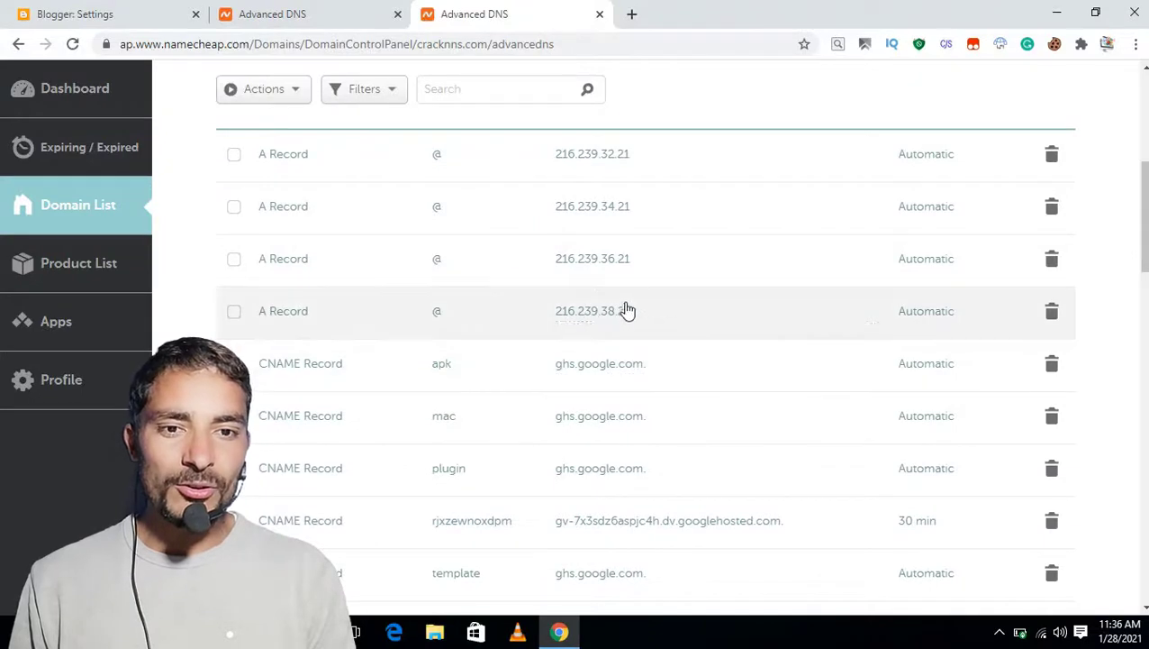
{"action": "left_click", "coordinate": [639, 310]}
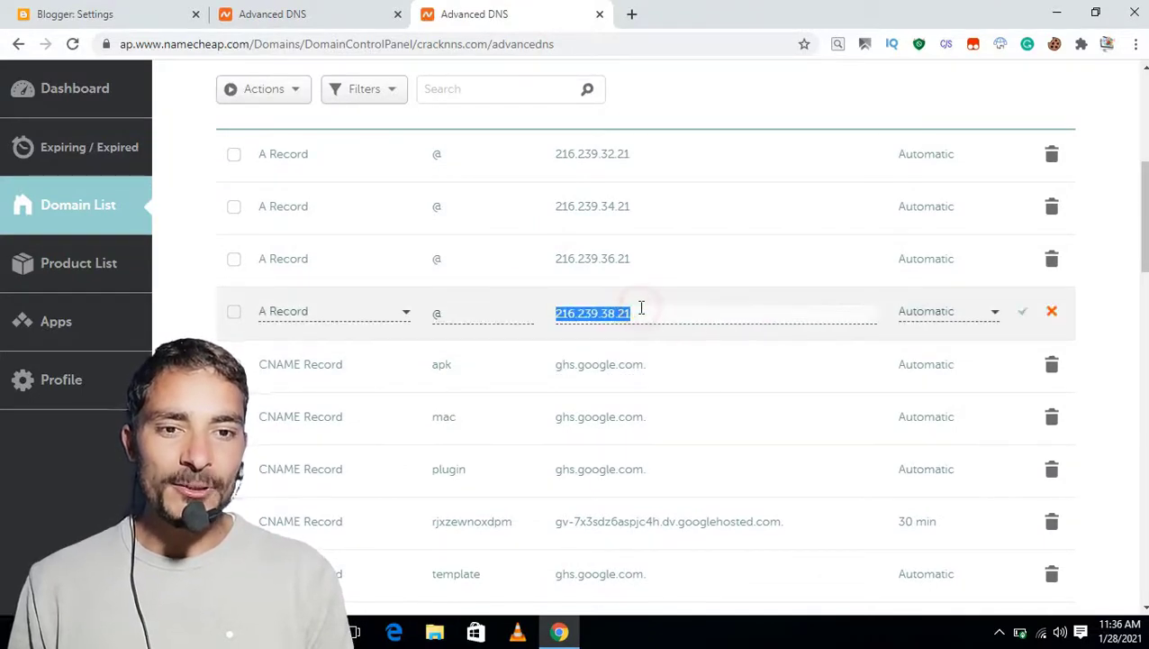
{"action": "type", "text": "gv-uuraabo6pbe6zi.dv.googlehosted.com"}
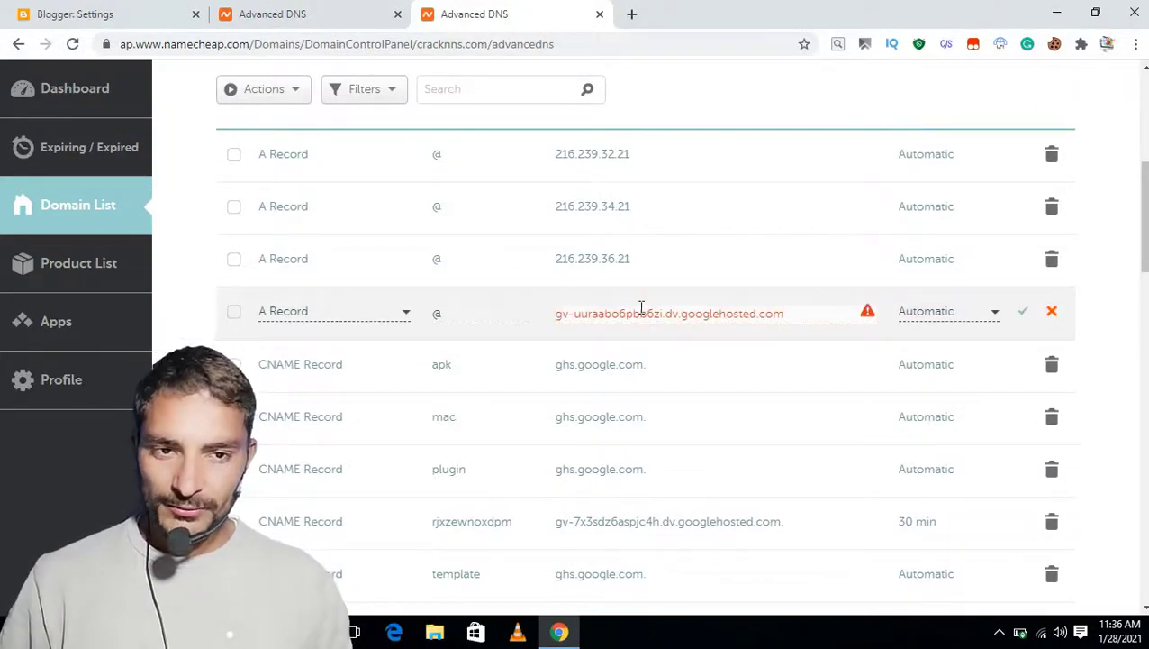
{"action": "key", "text": "ctrl+z"}
{"action": "key", "text": "ctrl+c"}
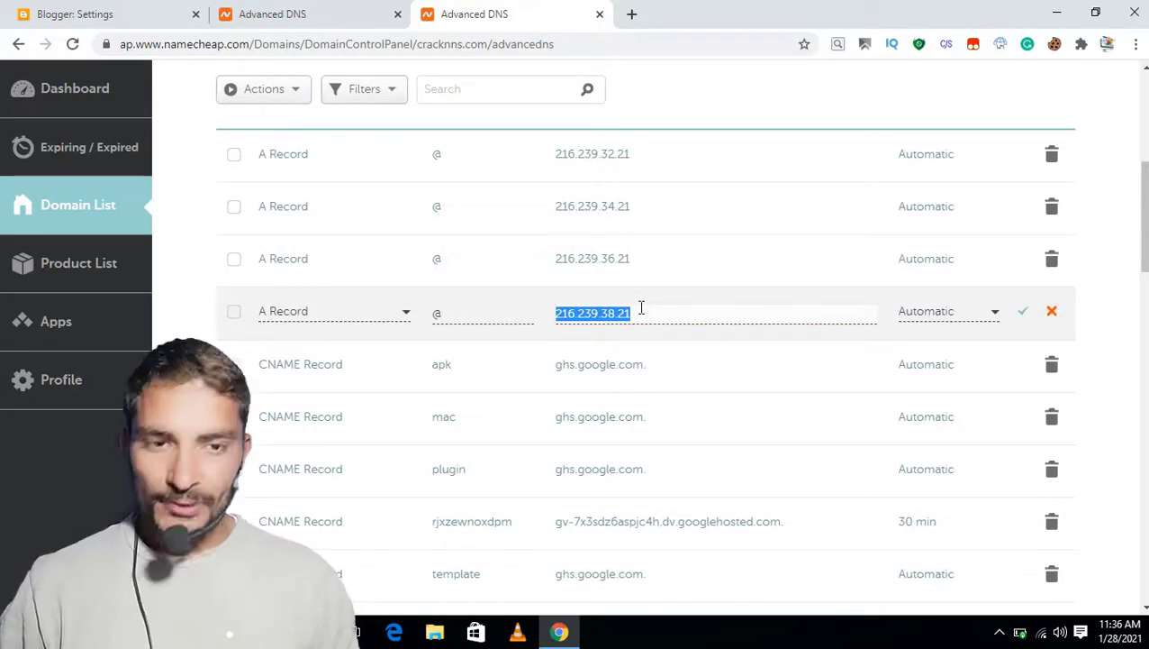
Add an A record to cracknns.xyz's host records with host @ and IP address 216.239.38.21.
{"action": "left_click", "coordinate": [302, 9]}
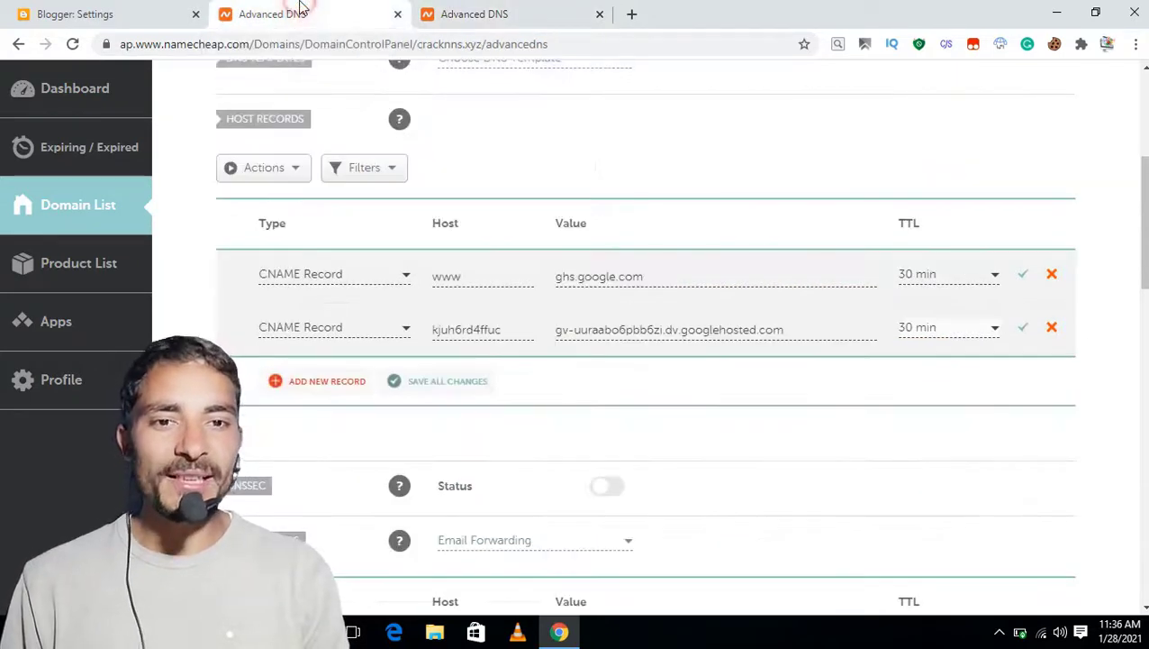
{"action": "left_click", "coordinate": [351, 383]}
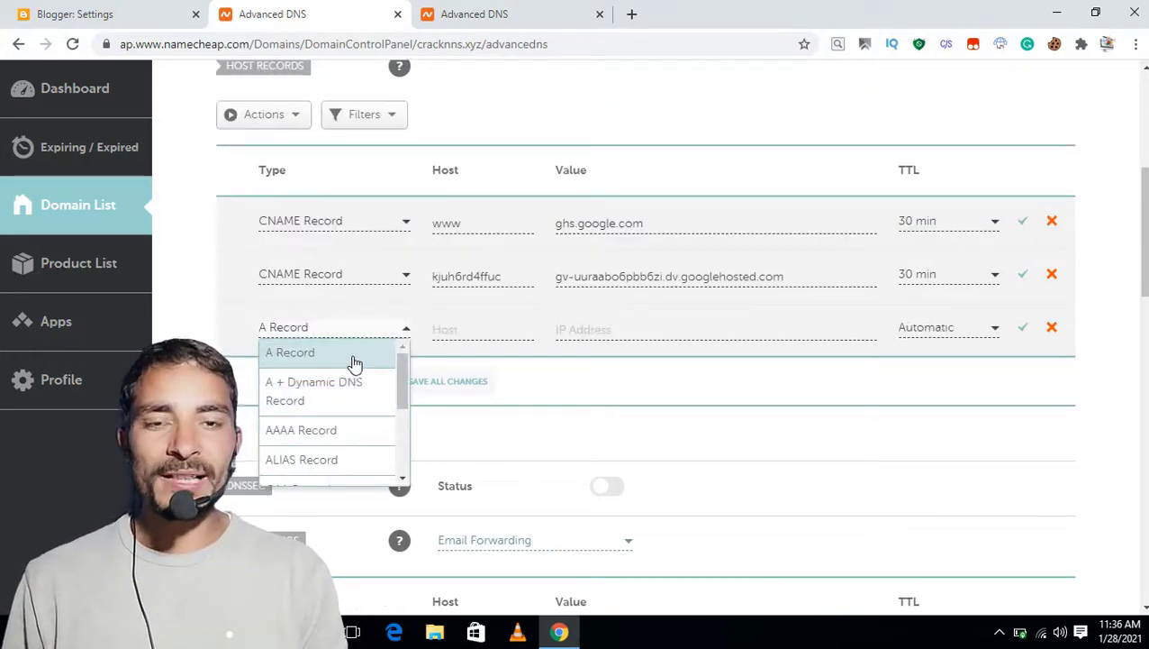
{"action": "left_click", "coordinate": [291, 354]}
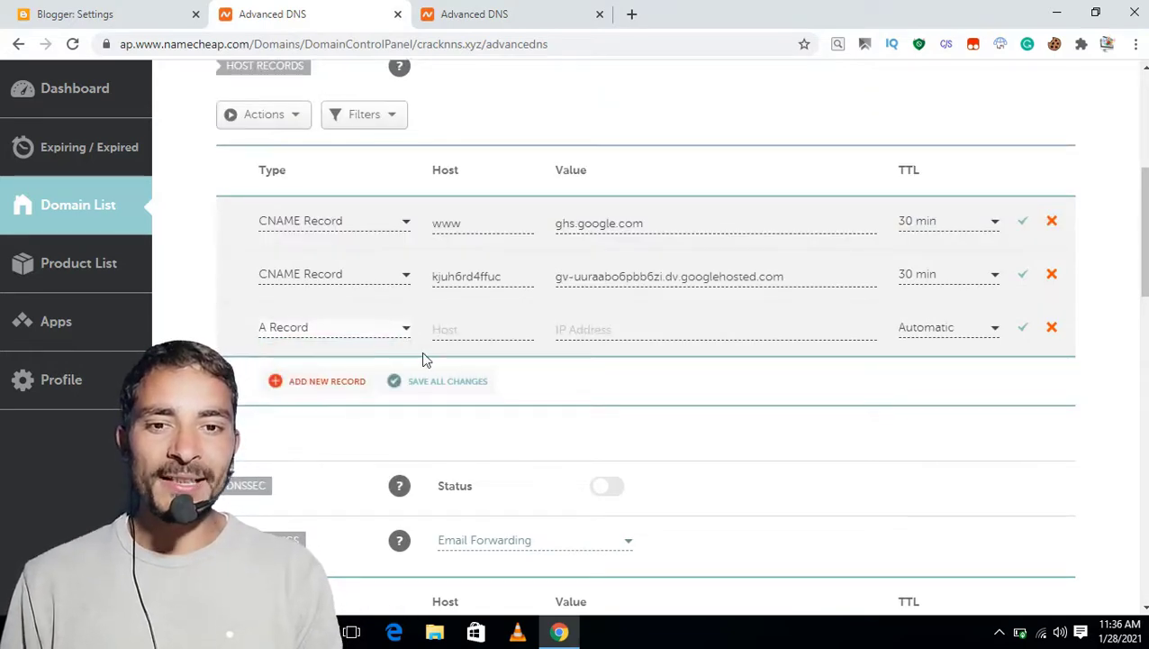
{"action": "left_click", "coordinate": [475, 335]}
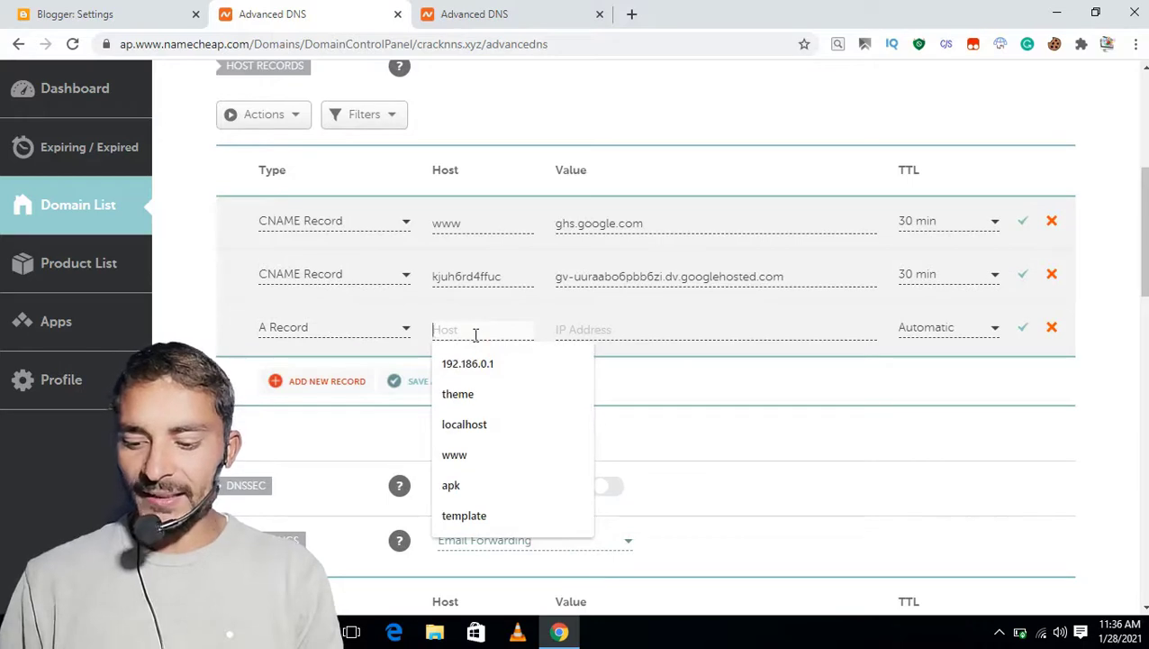
{"action": "left_click", "coordinate": [616, 333]}
{"action": "key", "text": "Down"}
{"action": "key", "text": "Return"}
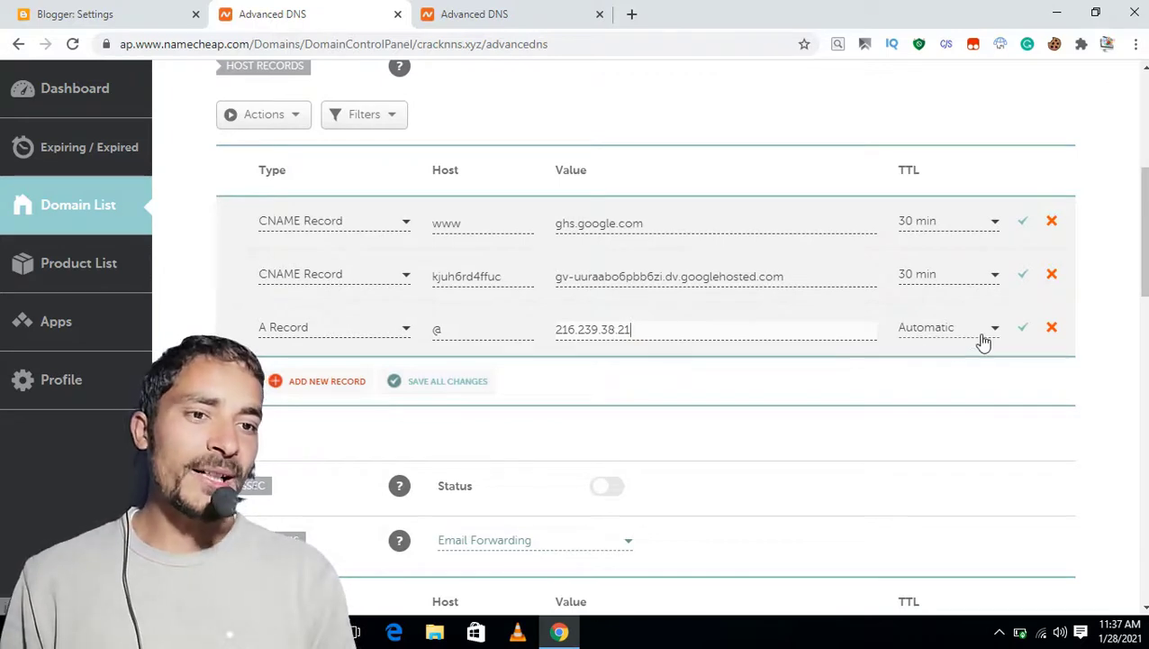
Add a second A record to cracknns.xyz with host @ and IP address 216.239.36.21.
{"action": "left_click", "coordinate": [292, 384]}
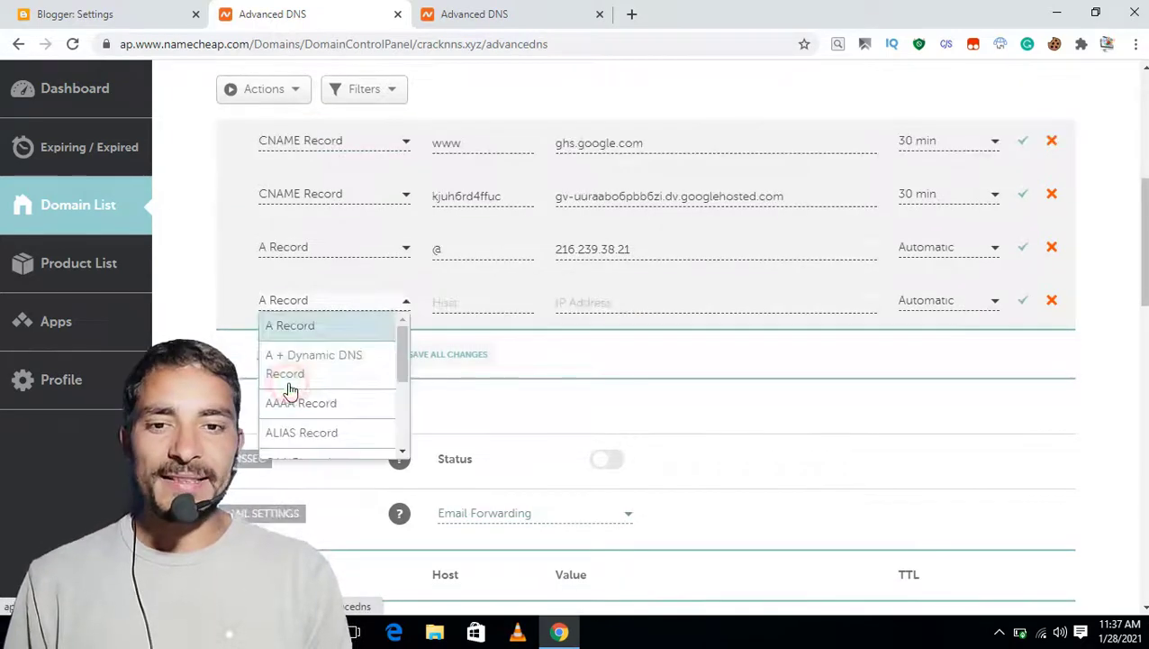
{"action": "left_click", "coordinate": [321, 332]}
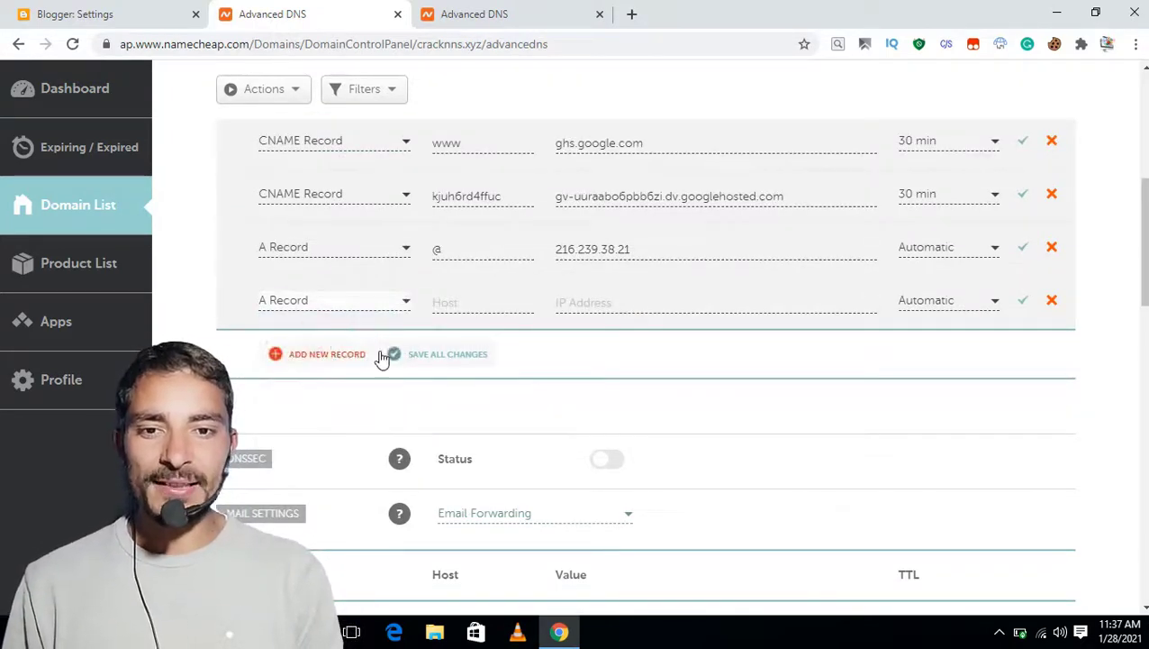
{"action": "left_click", "coordinate": [484, 310]}
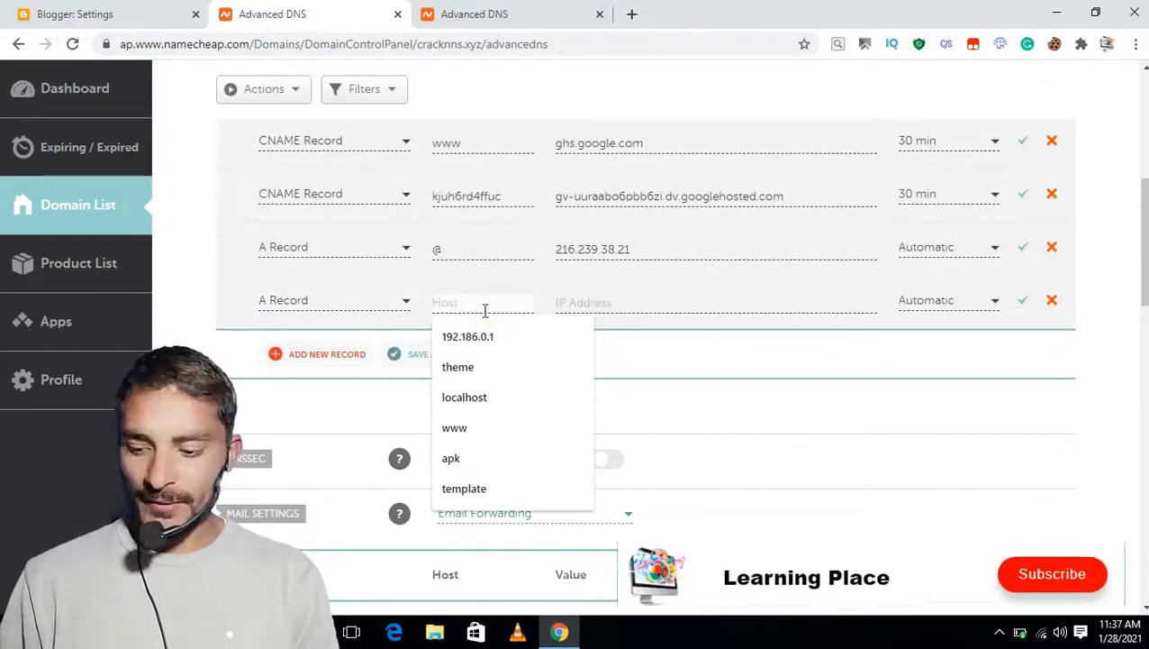
{"action": "type", "text": "@"}
{"action": "left_click", "coordinate": [606, 303]}
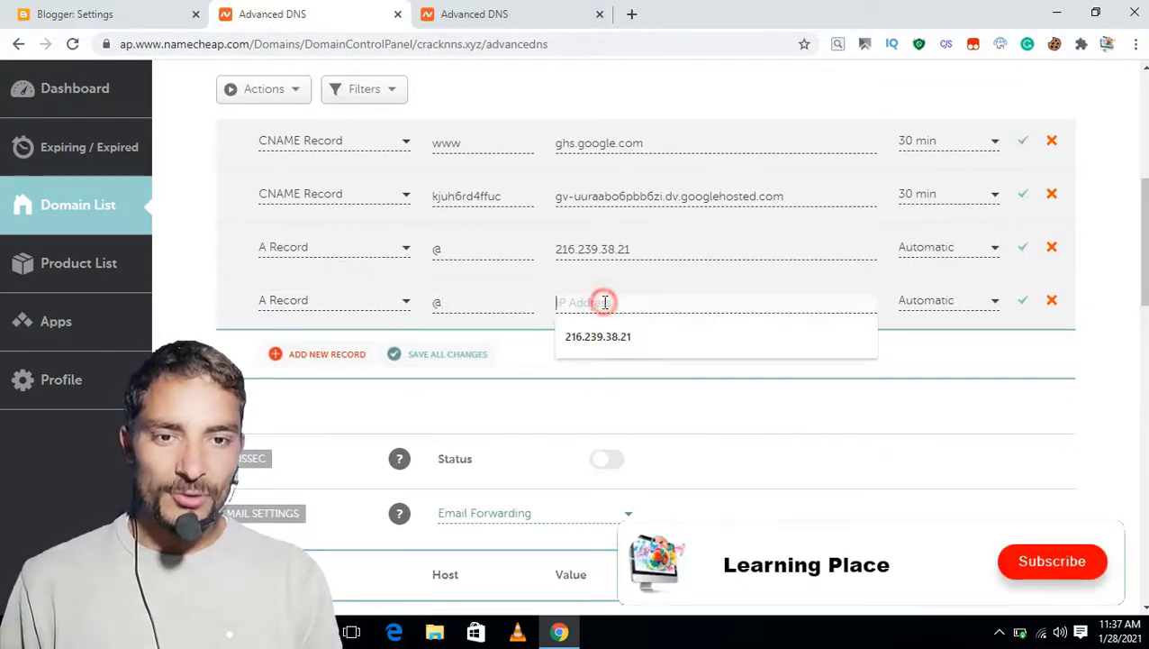
{"action": "left_click", "coordinate": [595, 333]}
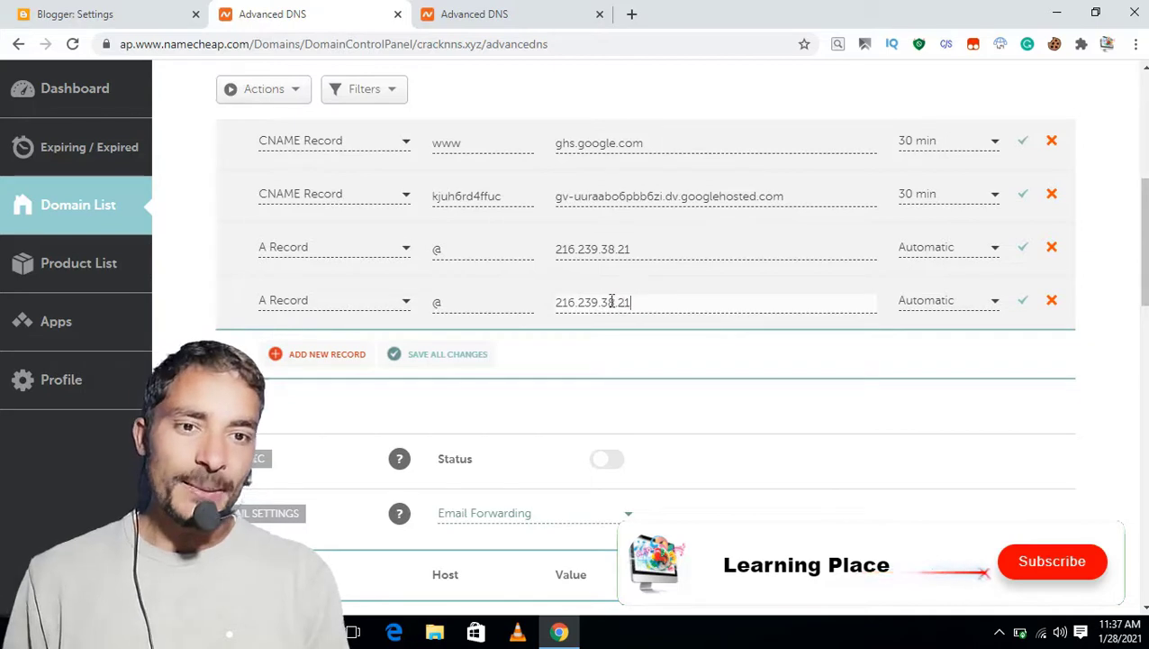
{"action": "left_click", "coordinate": [616, 303]}
{"action": "key", "text": "BackSpace"}
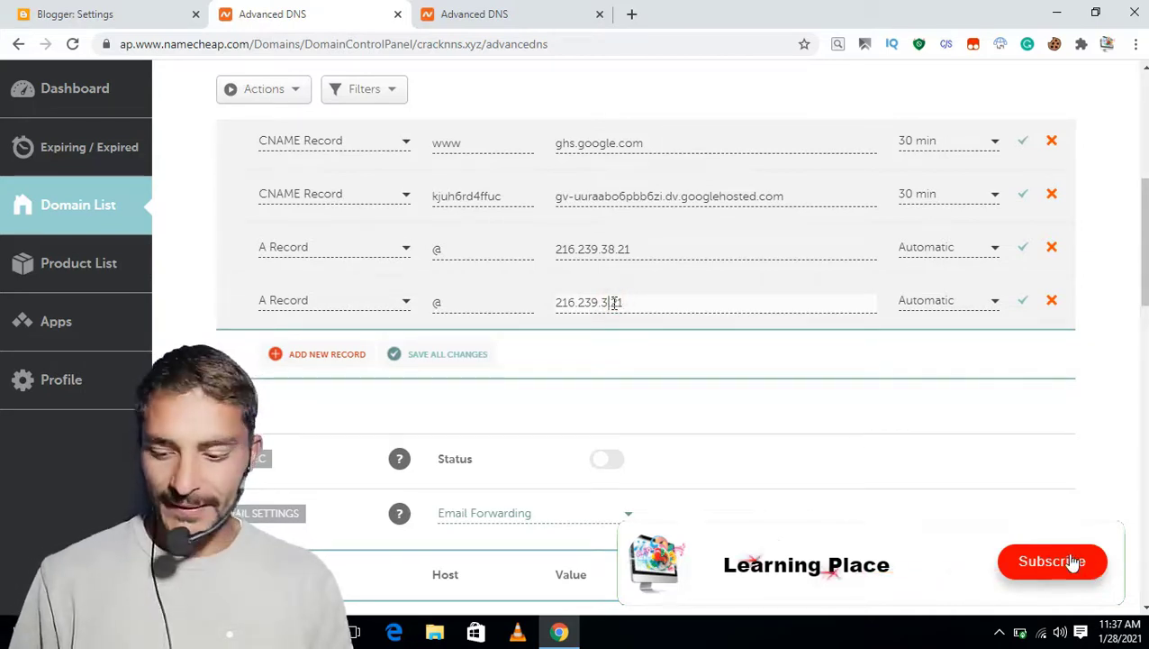
{"action": "type", "text": "6"}
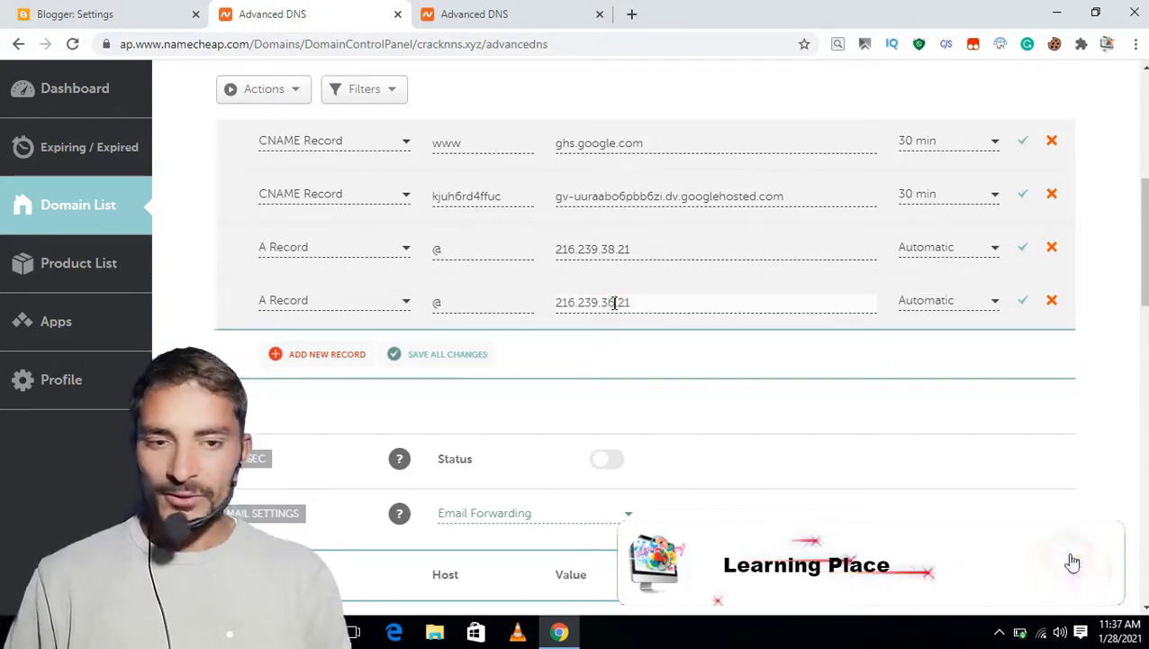
Add a third A record to cracknns.xyz with host @ and IP address 216.239.34.21.
{"action": "left_click", "coordinate": [318, 354]}
{"action": "left_click", "coordinate": [337, 358]}
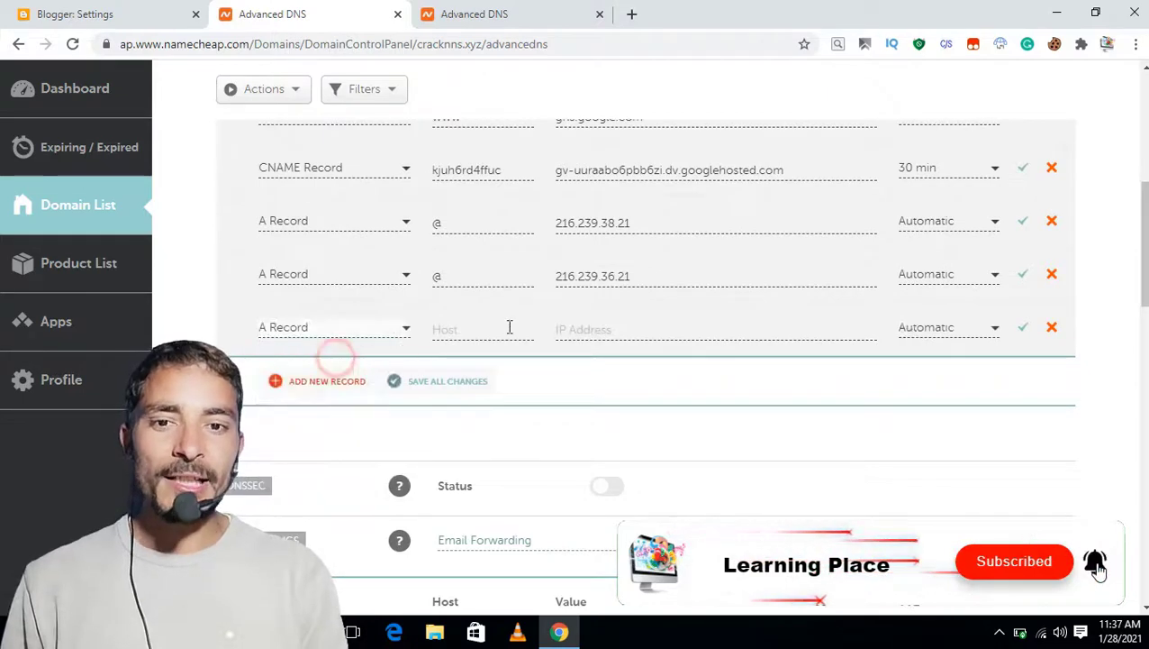
{"action": "left_click", "coordinate": [500, 328]}
{"action": "type", "text": "@"}
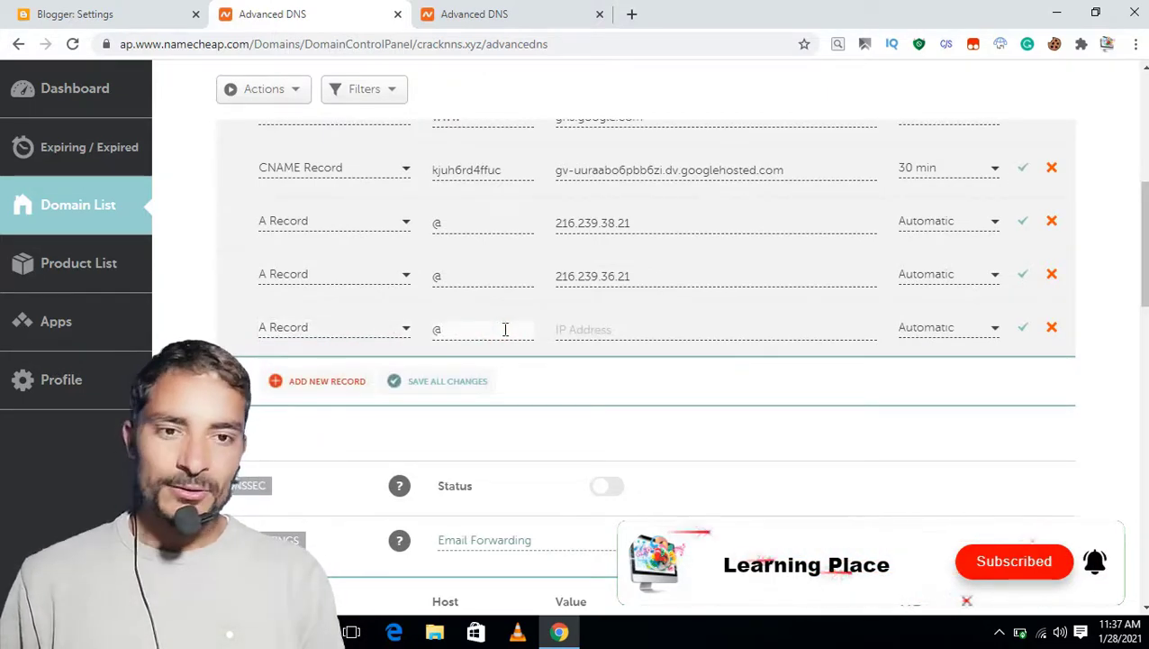
{"action": "left_click", "coordinate": [657, 327]}
{"action": "key", "text": "ctrl+v"}
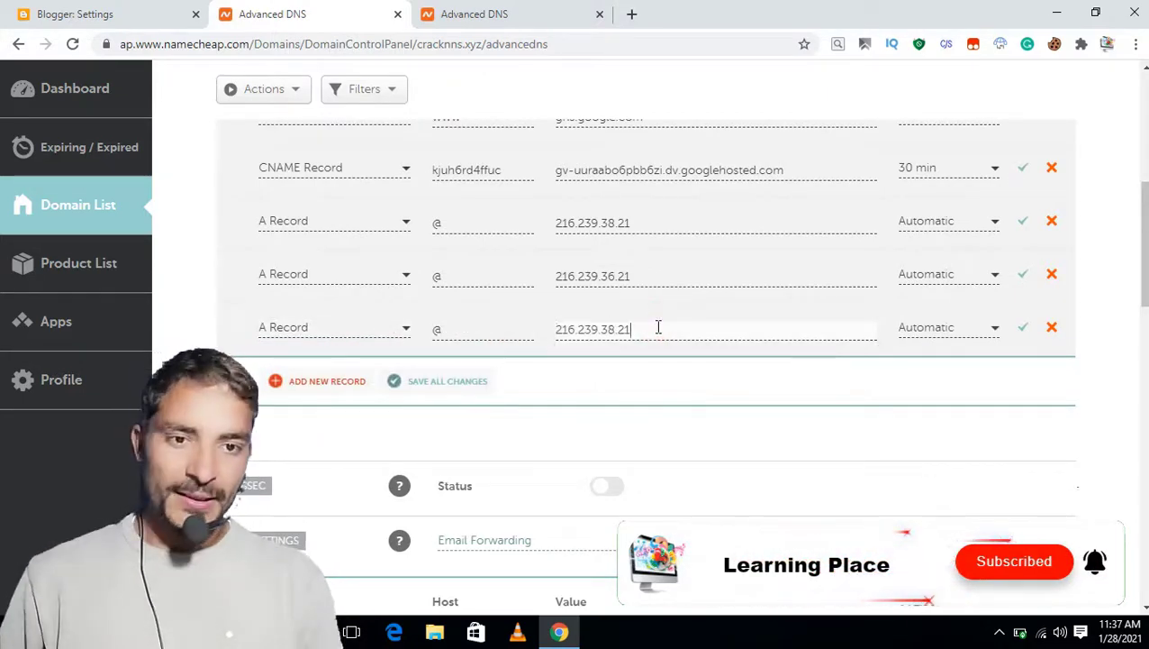
{"action": "left_click", "coordinate": [615, 330]}
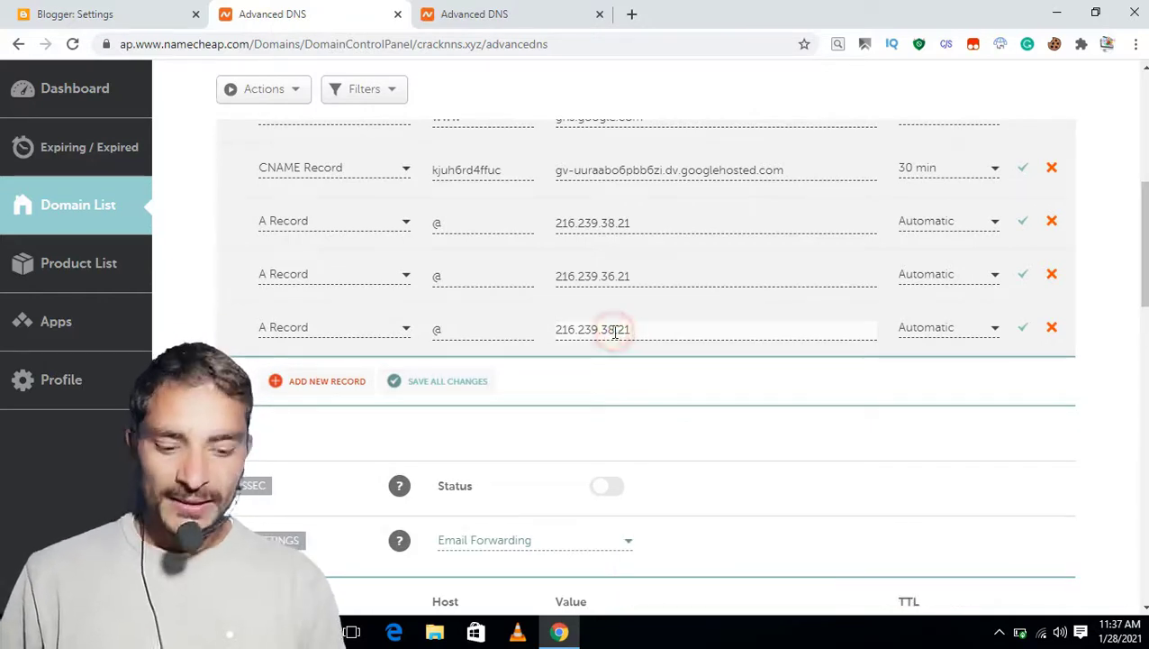
{"action": "key", "text": "BackSpace"}
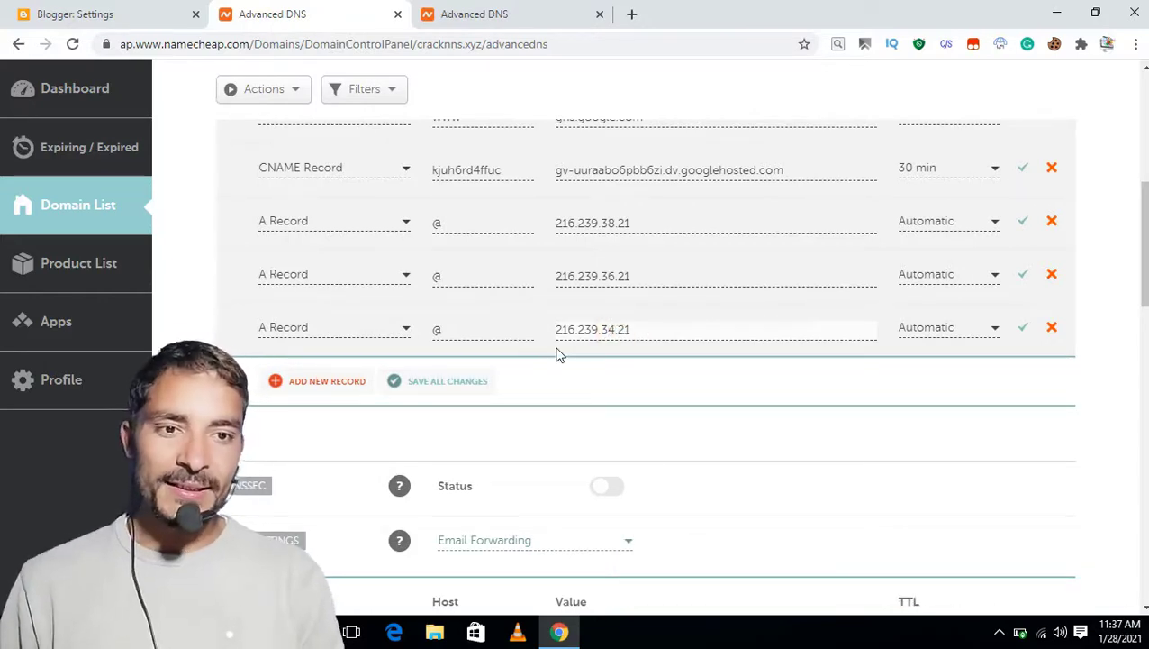
Add a fourth A record to cracknns.xyz with host @ and IP address 216.239.32.21.
{"action": "left_click", "coordinate": [328, 382]}
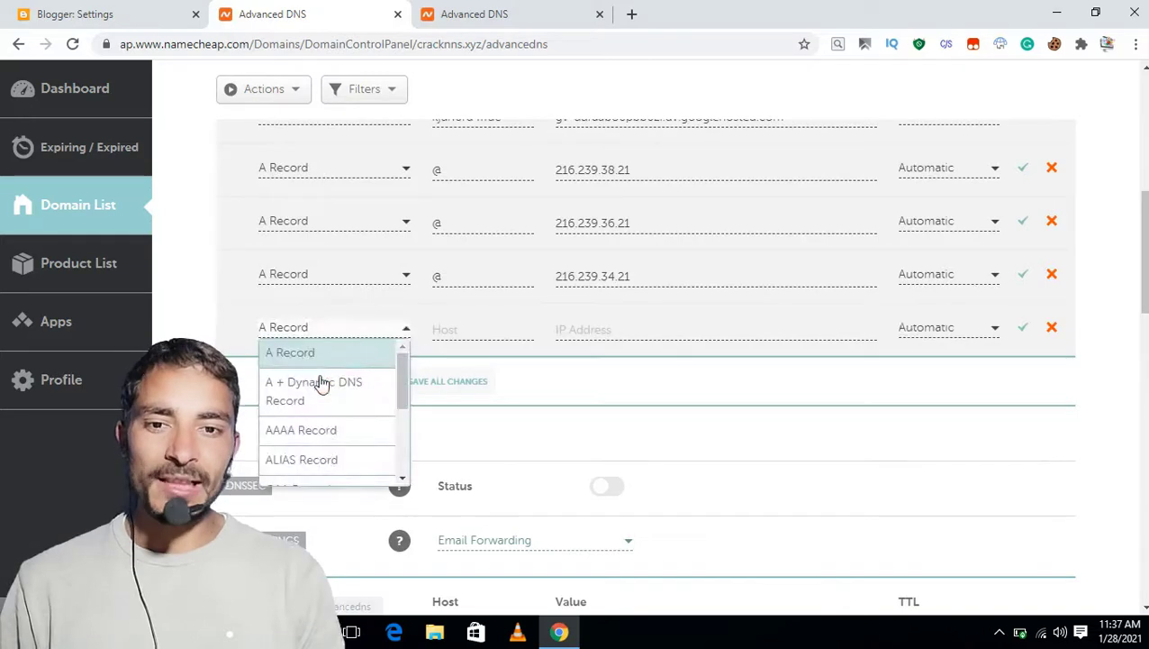
{"action": "left_click", "coordinate": [309, 354]}
{"action": "left_click", "coordinate": [495, 331]}
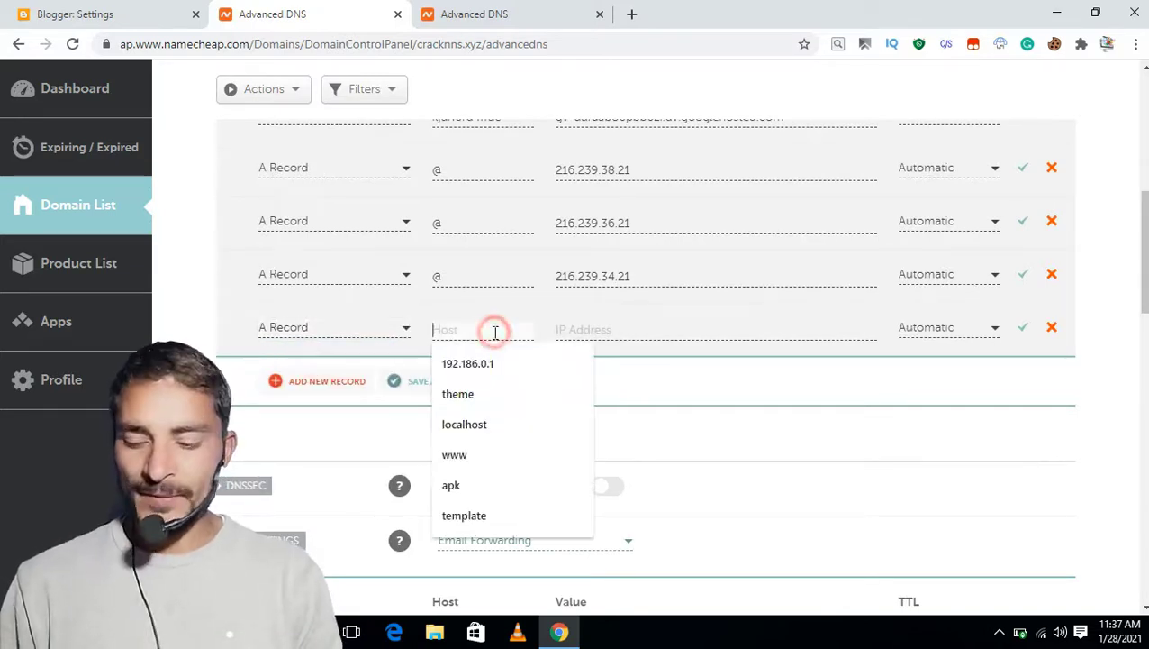
{"action": "type", "text": "@"}
{"action": "left_click", "coordinate": [587, 329]}
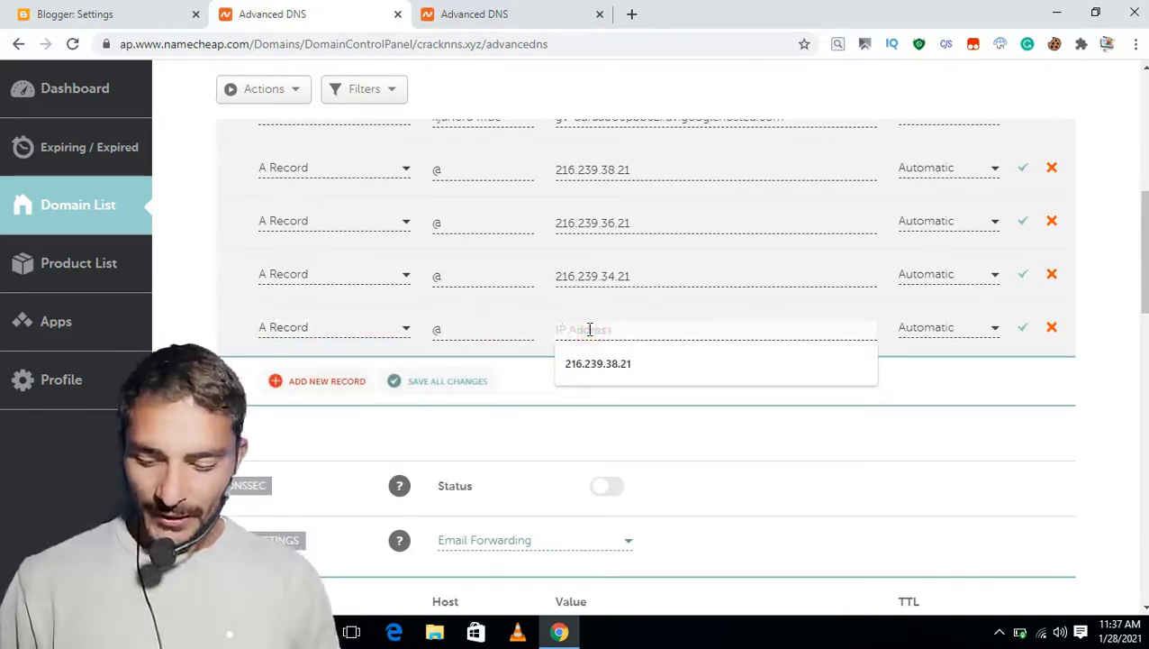
{"action": "type", "text": "v"}
{"action": "key", "text": "BackSpace"}
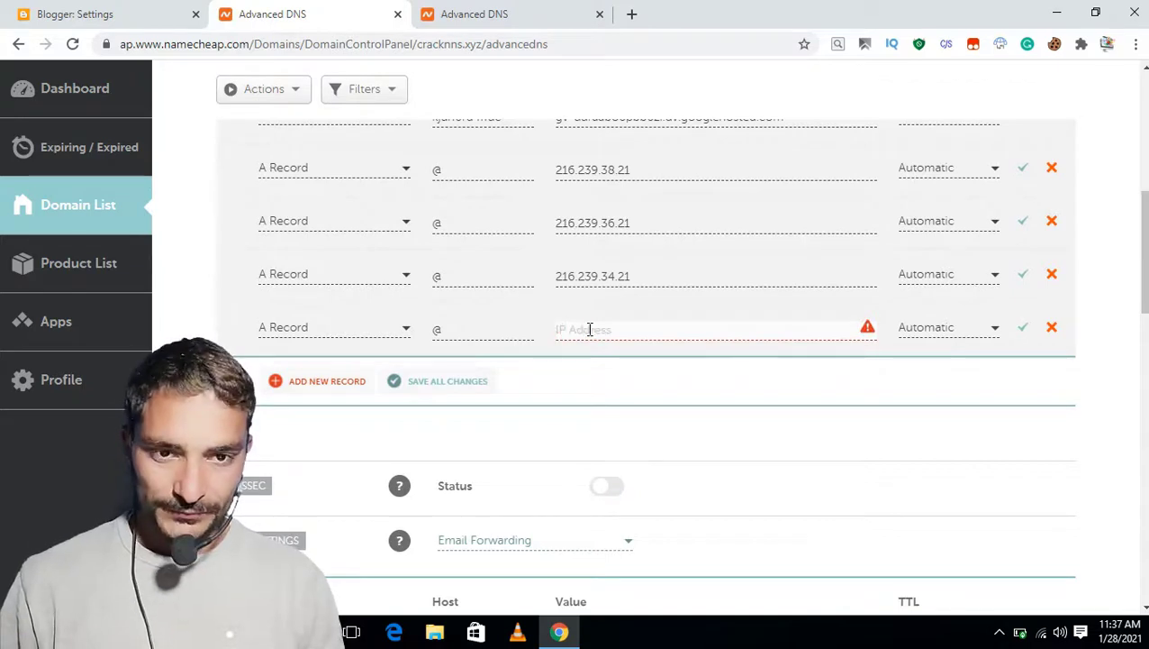
{"action": "type", "text": "216.239.38.21"}
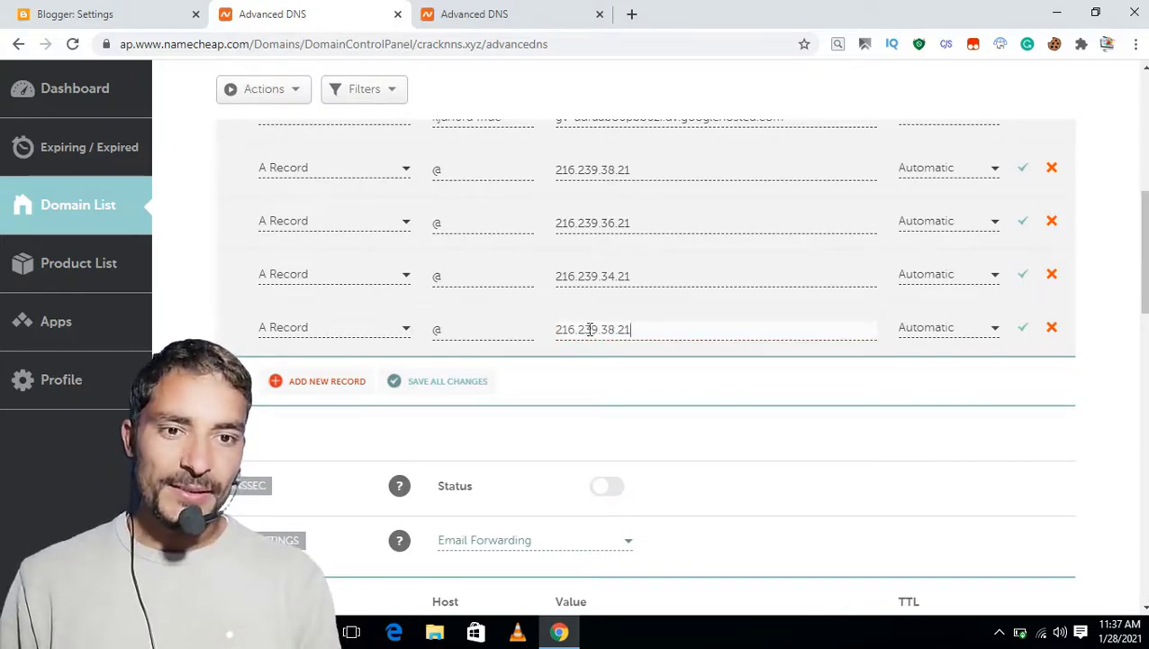
{"action": "left_click", "coordinate": [617, 330]}
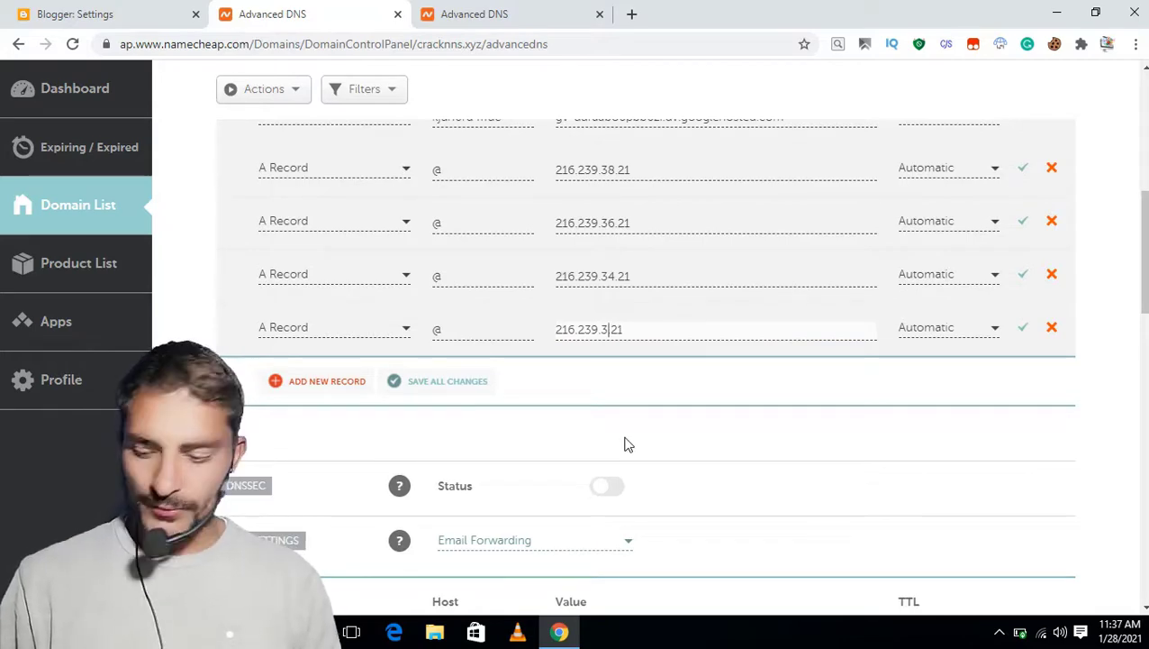
Save all new host records of cracknns.xyz and review the saved CNAME and A records.
{"action": "scroll", "coordinate": [693, 433], "scroll_direction": "down", "scroll_amount": 2}
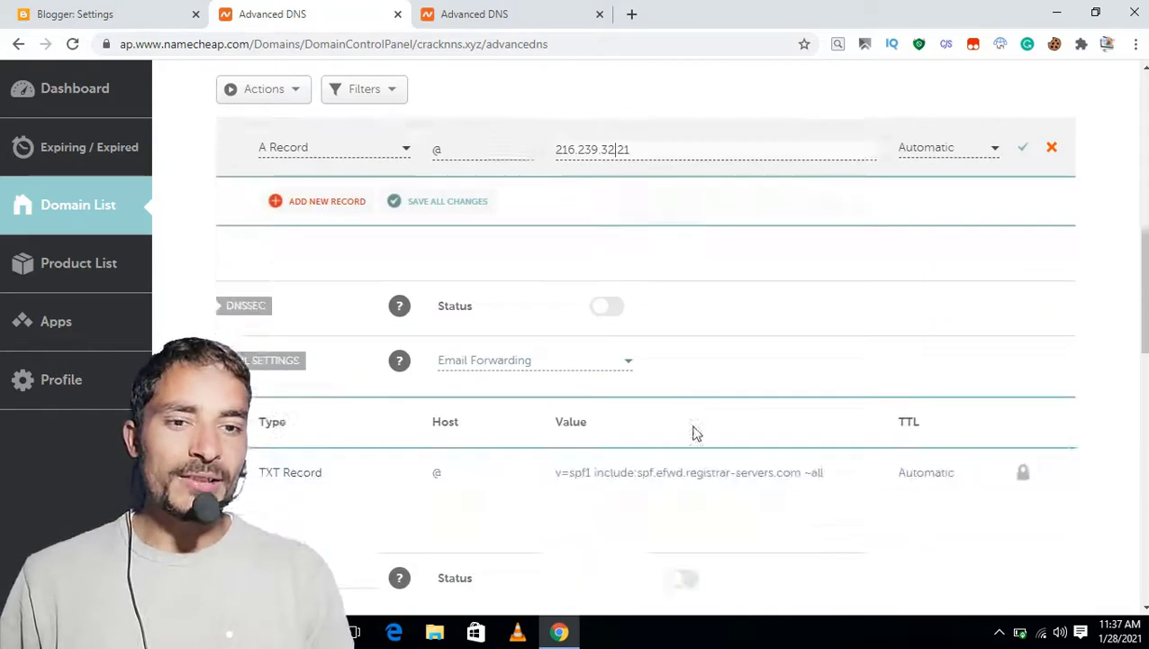
{"action": "scroll", "coordinate": [693, 432], "scroll_direction": "up", "scroll_amount": 2}
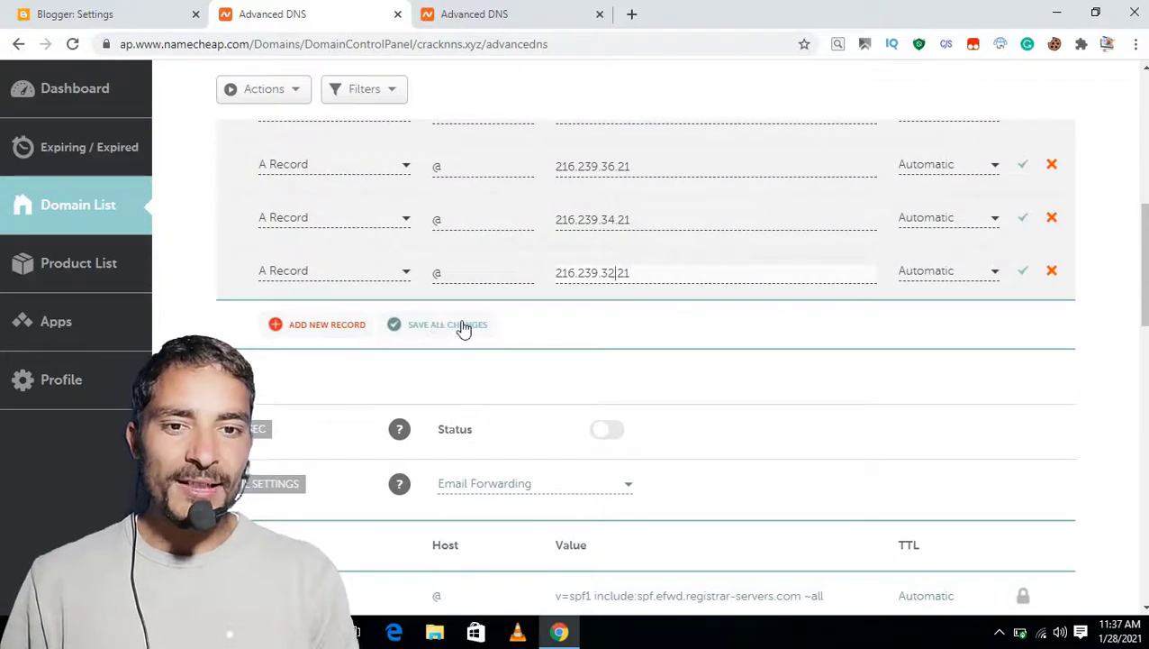
{"action": "left_click", "coordinate": [463, 327]}
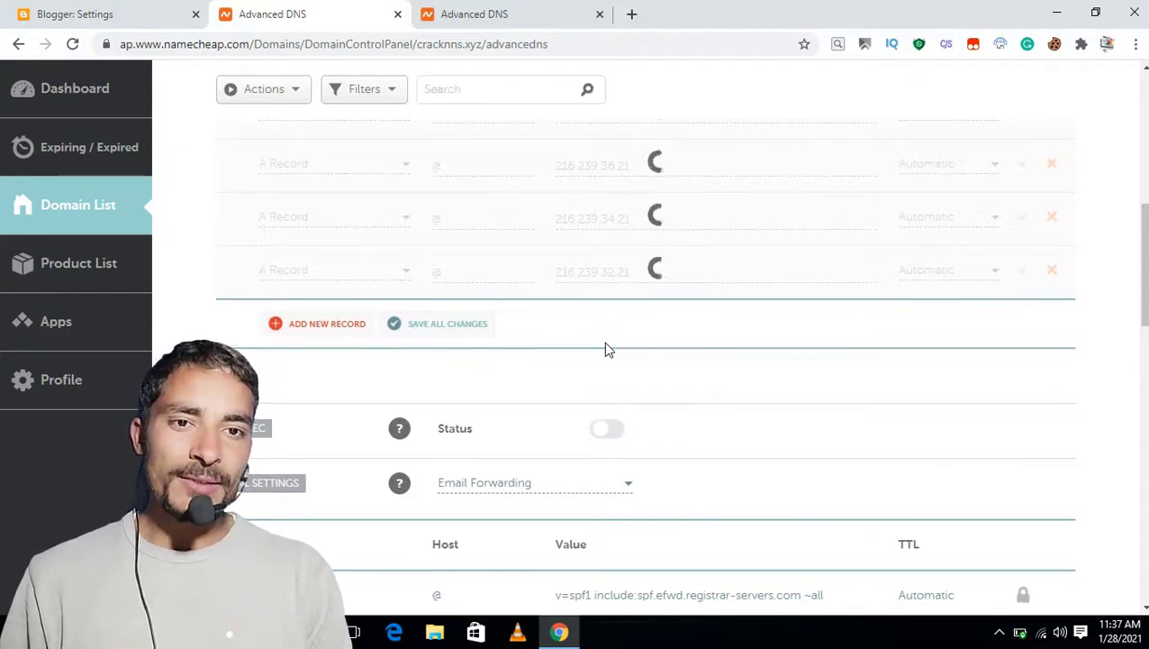
{"action": "scroll", "coordinate": [606, 349], "scroll_direction": "up", "scroll_amount": 2}
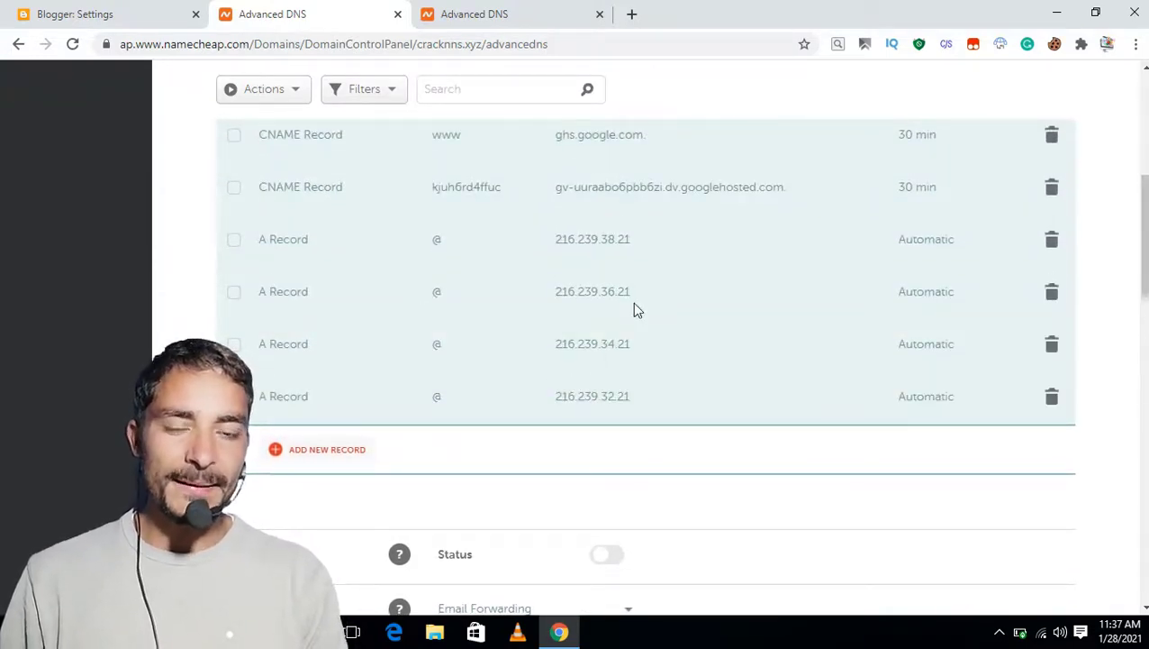
{"action": "scroll", "coordinate": [635, 310], "scroll_direction": "up", "scroll_amount": 4}
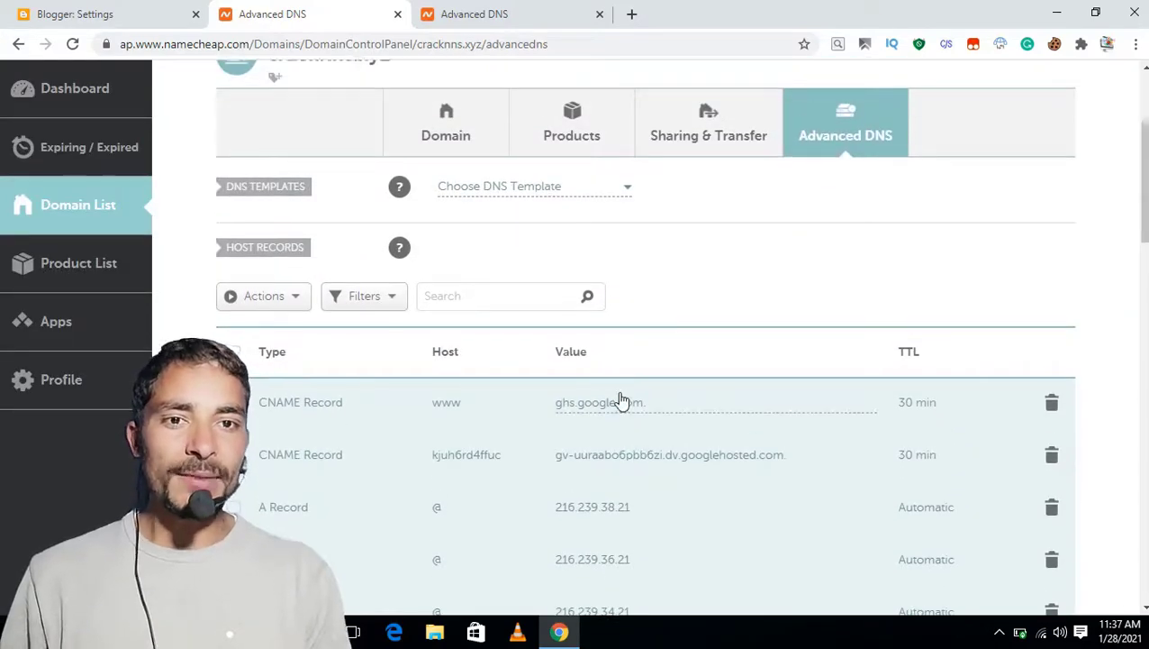
{"action": "scroll", "coordinate": [620, 400], "scroll_direction": "down", "scroll_amount": 8}
{"action": "scroll", "coordinate": [622, 400], "scroll_direction": "up", "scroll_amount": 5}
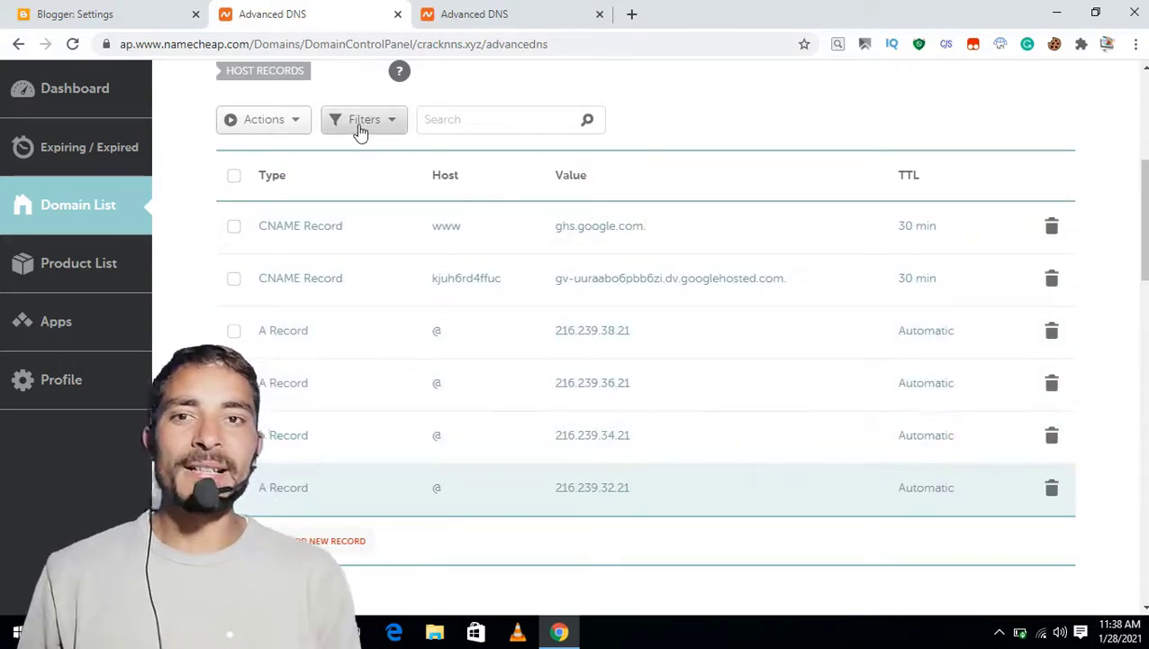
{"action": "left_click", "coordinate": [155, 12]}
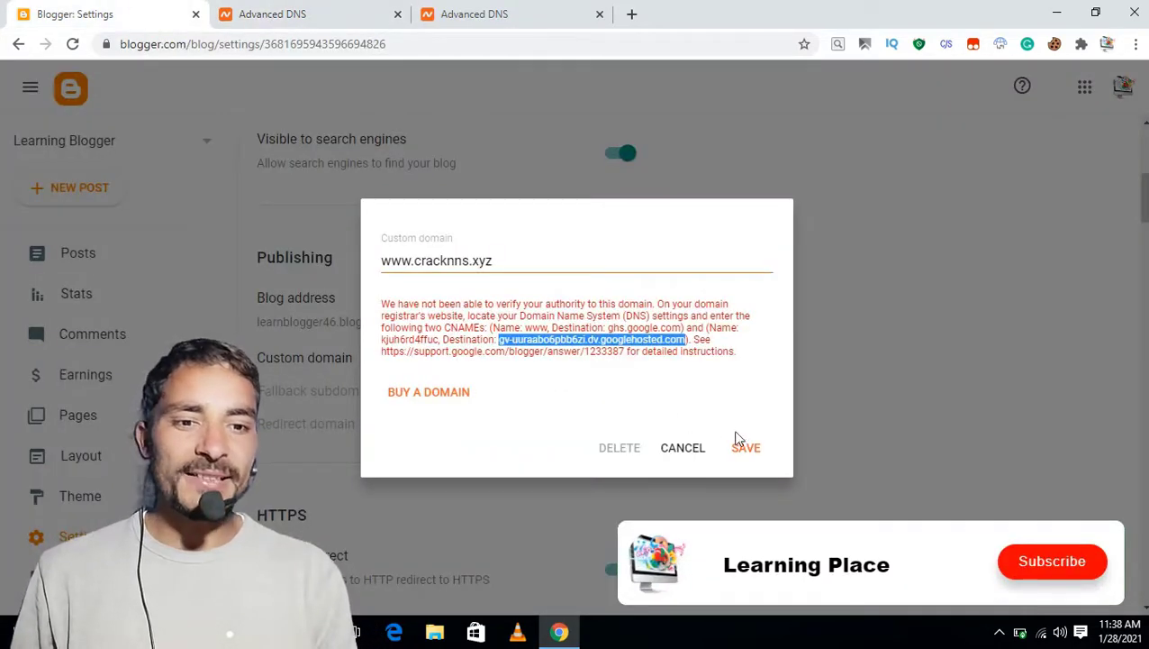
{"action": "left_click", "coordinate": [751, 450]}
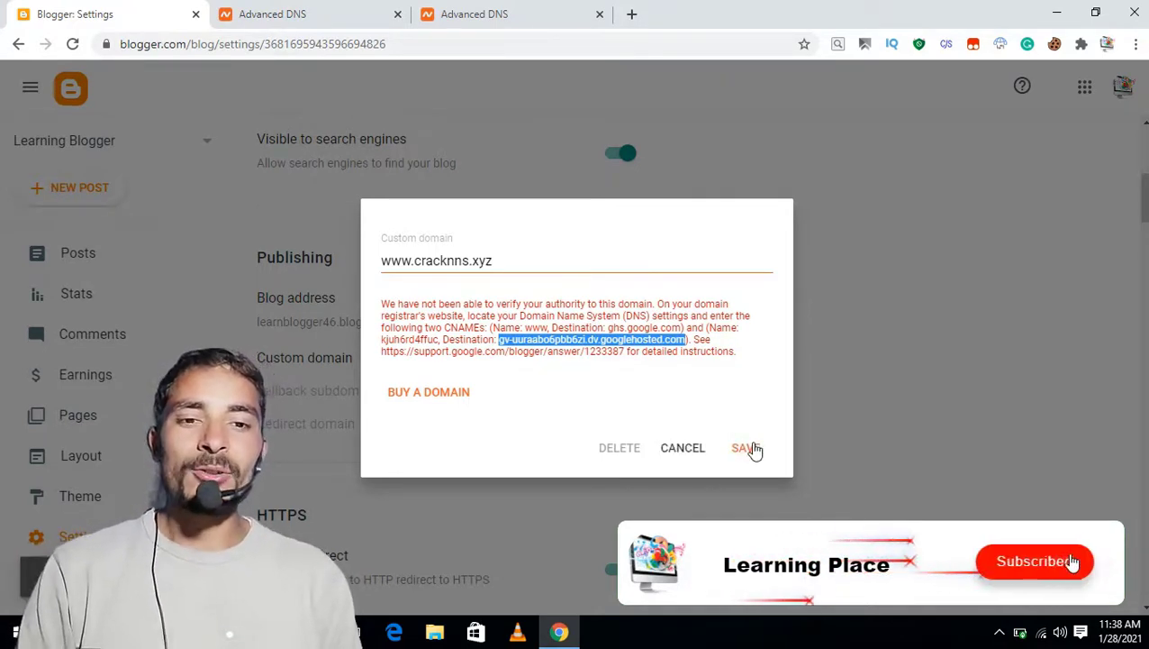
{"action": "left_click", "coordinate": [753, 448]}
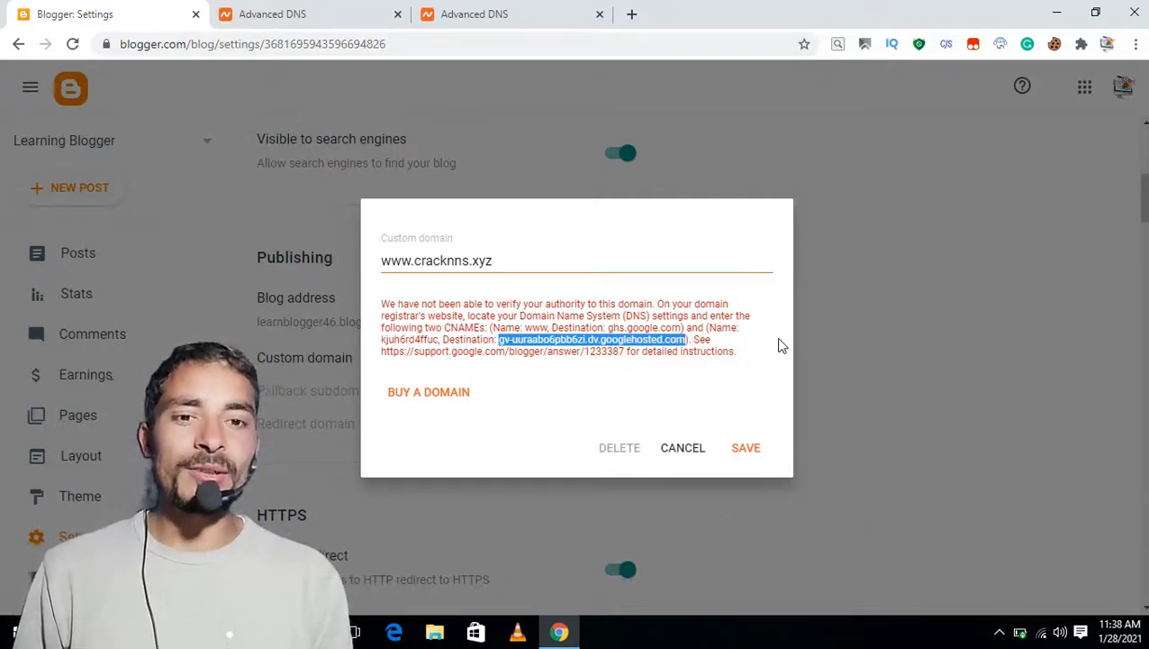
{"action": "left_click", "coordinate": [526, 14]}
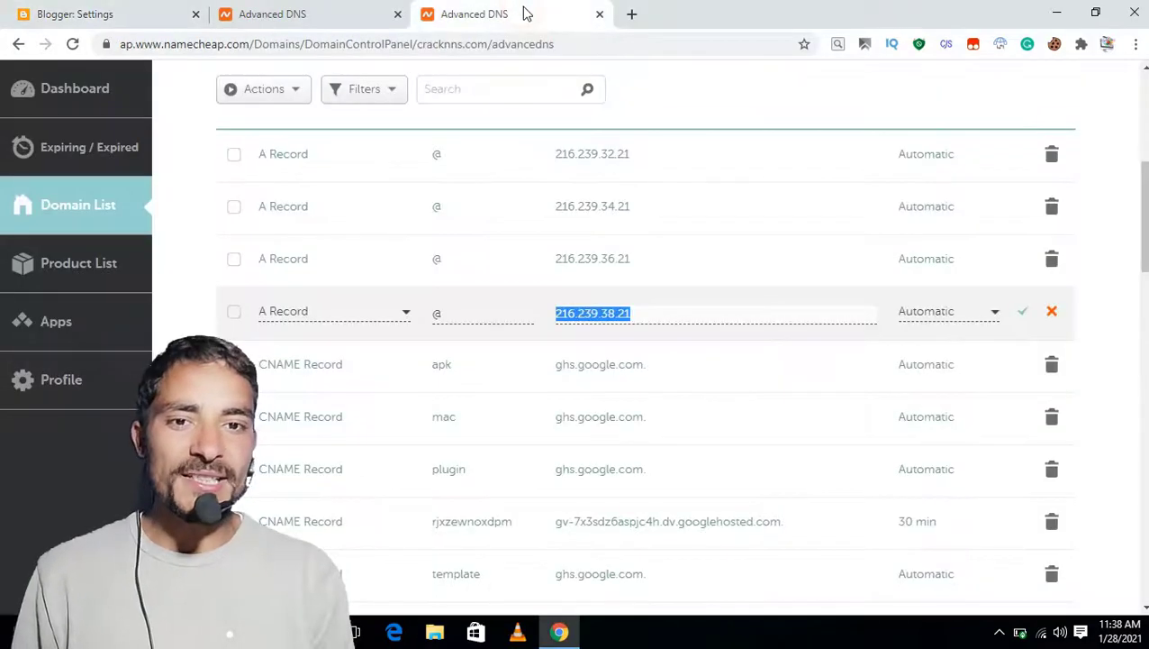
{"action": "left_click", "coordinate": [123, 9]}
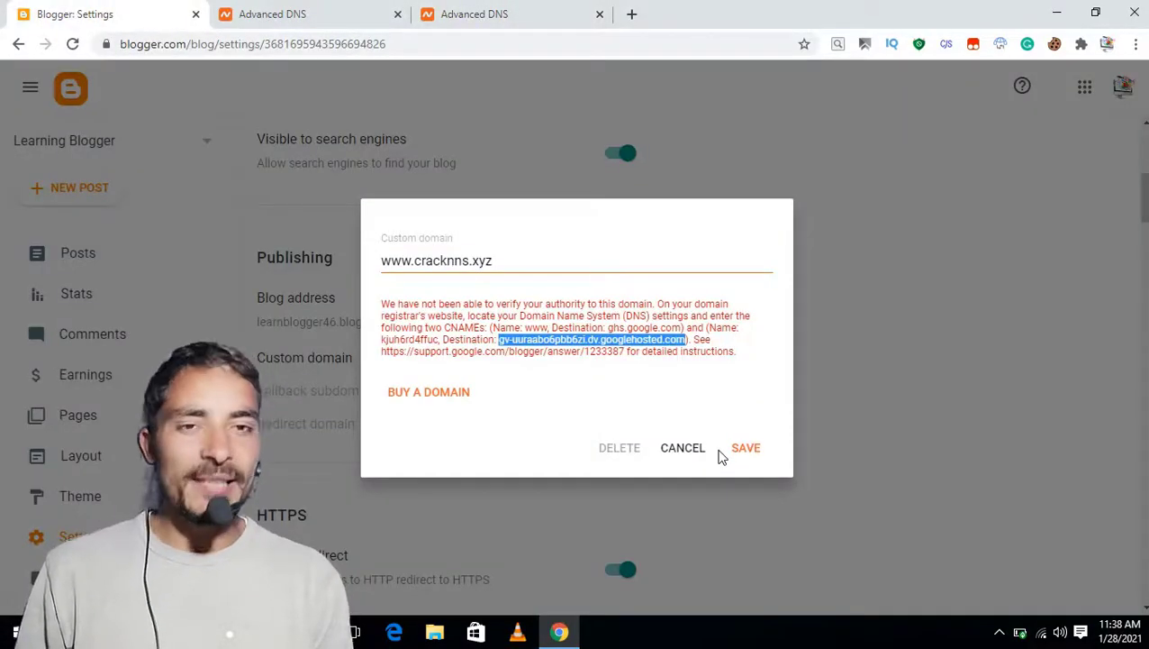